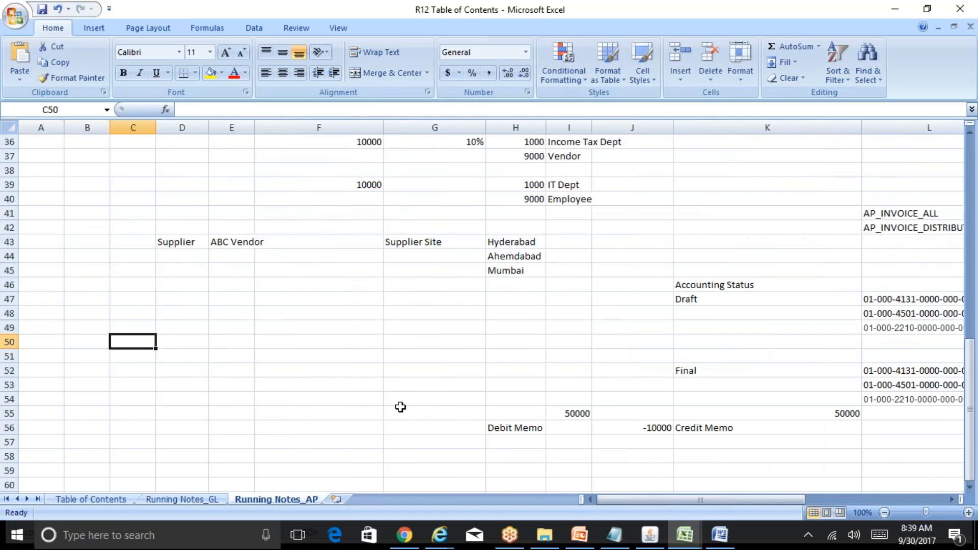
Move through the Running_Notes_AP sheet to the withholding tax example in row 36.
key("Up")
key("Up")
key("Up")
key("Up")
key("Up")
key("Up")
key("Up")
key("Up")
key("Up")
key("Up")
key("Up")
key("Up")
key("Up")
key("Up")
key("Up")
key("Up")
key("Up")
key("Up")
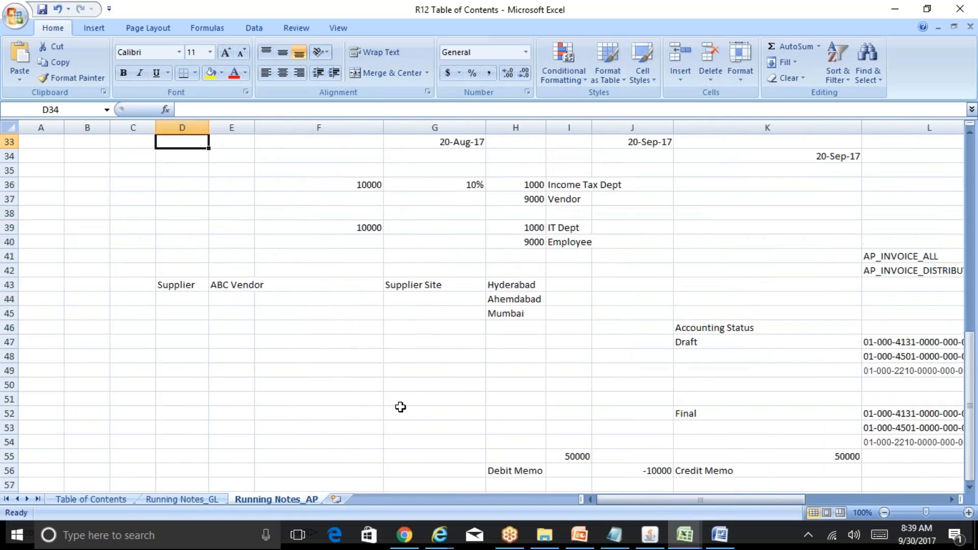
key("Right")
key("Right")
key("Right")
key("Right")
key("Down")
key("Down")
key("Down")
key("Down")
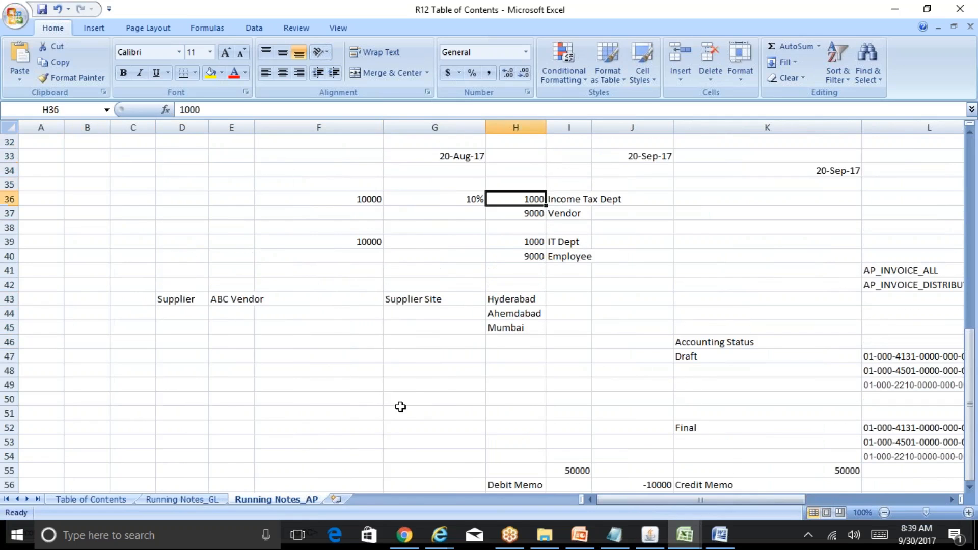
Review the invoice amount, the 10% rate and the 1000 and 9000 split for Income Tax Dept and Vendor.
key("Left")
key("Left")
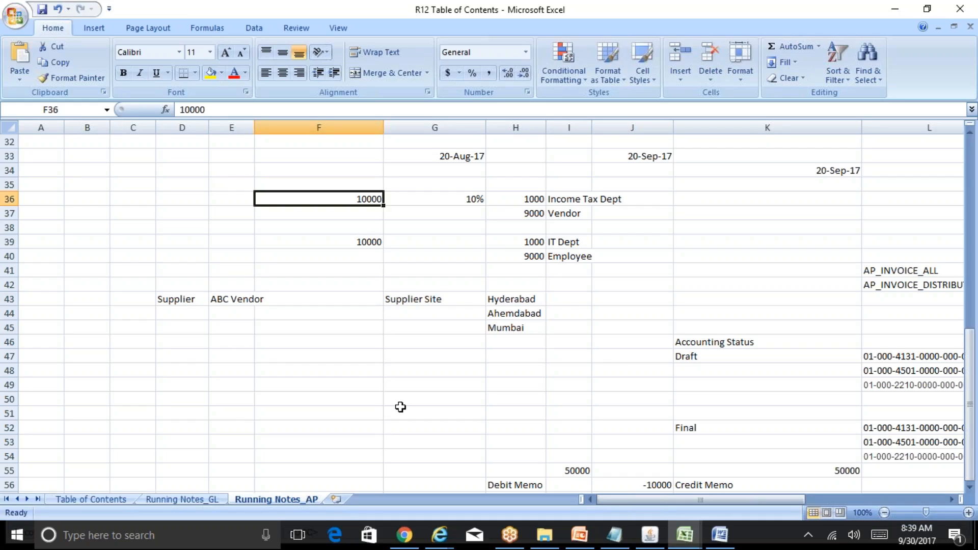
key("Right")
key("Left")
key("Right")
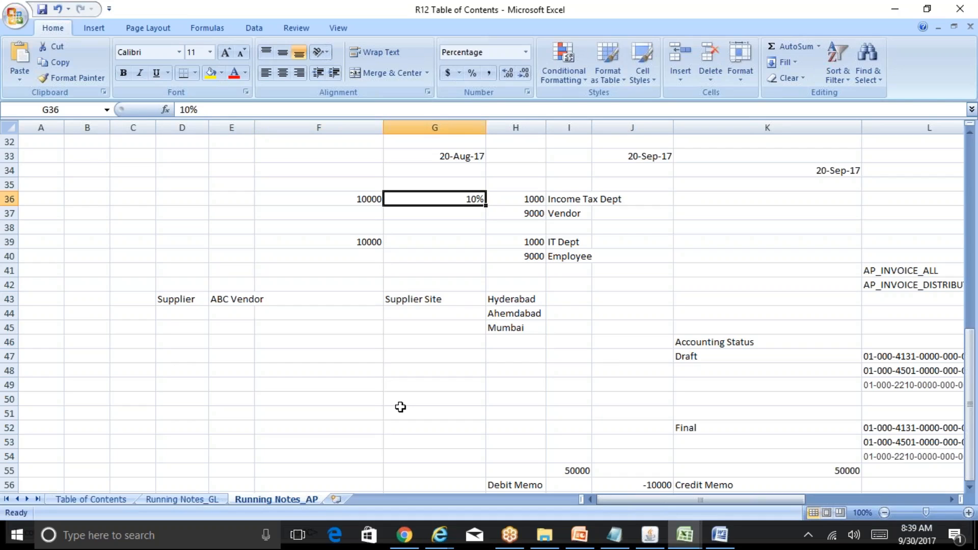
key("Right")
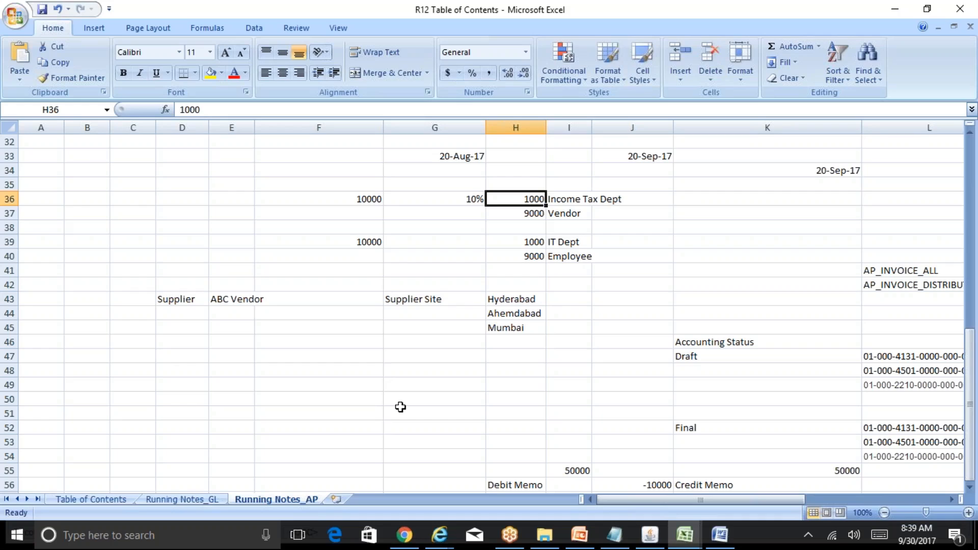
key("Left")
key("Left")
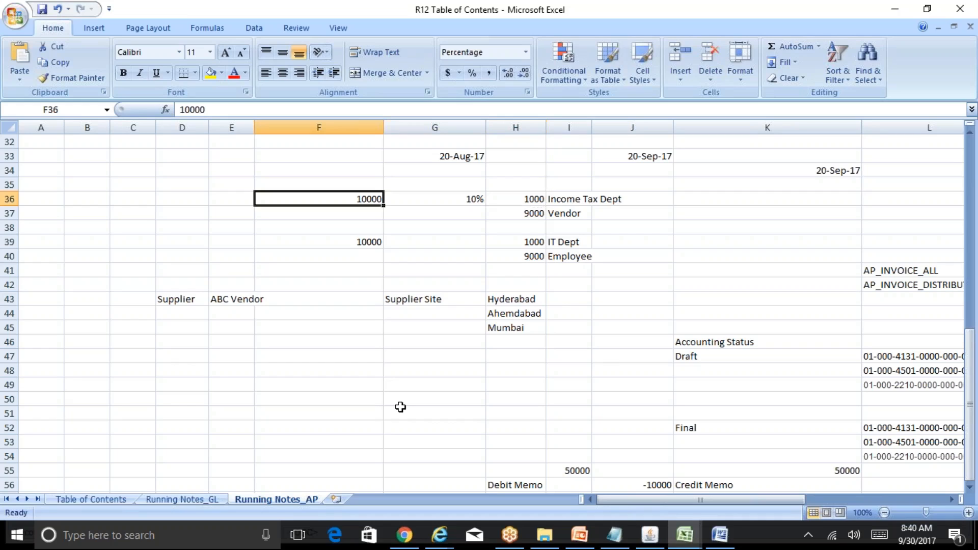
key("Right")
key("Right")
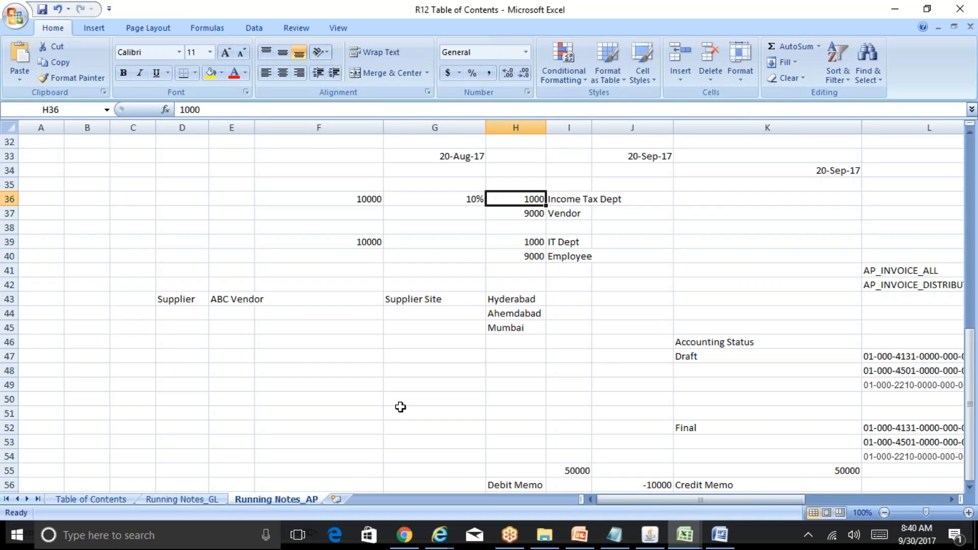
key("Down")
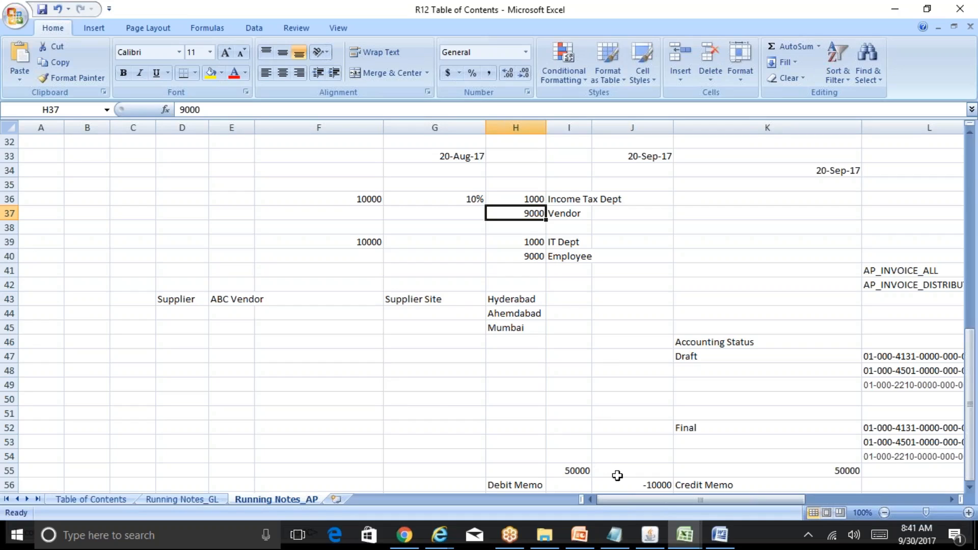
Switch to the BR100_Financials_AP workbook and open the AP-13 Define Tax Authority Type Suppliers sheet.
mouse_move(692, 536)
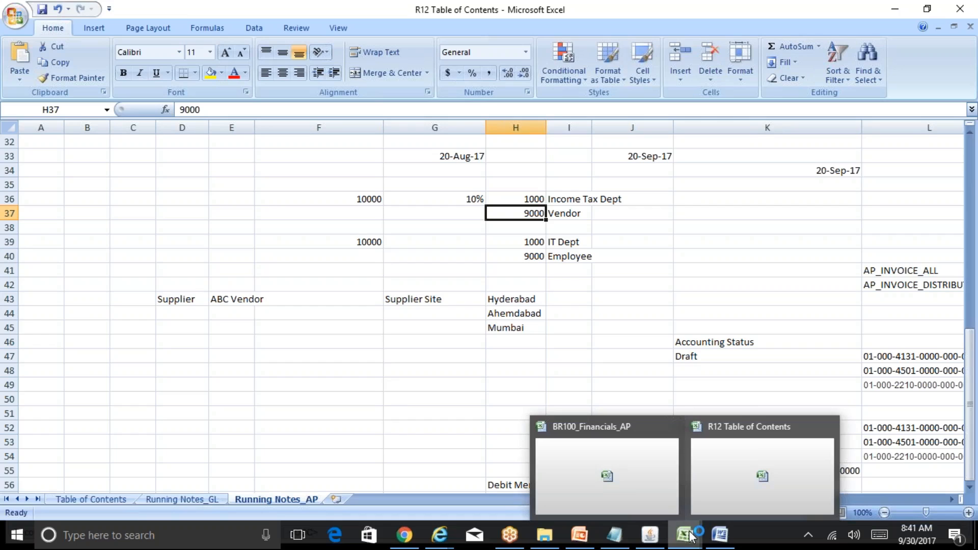
left_click(632, 495)
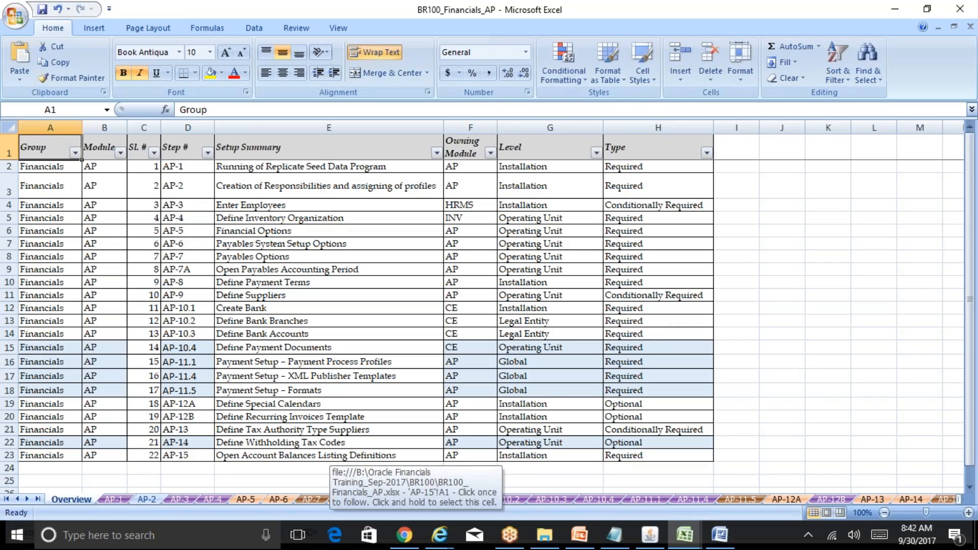
left_click(342, 434)
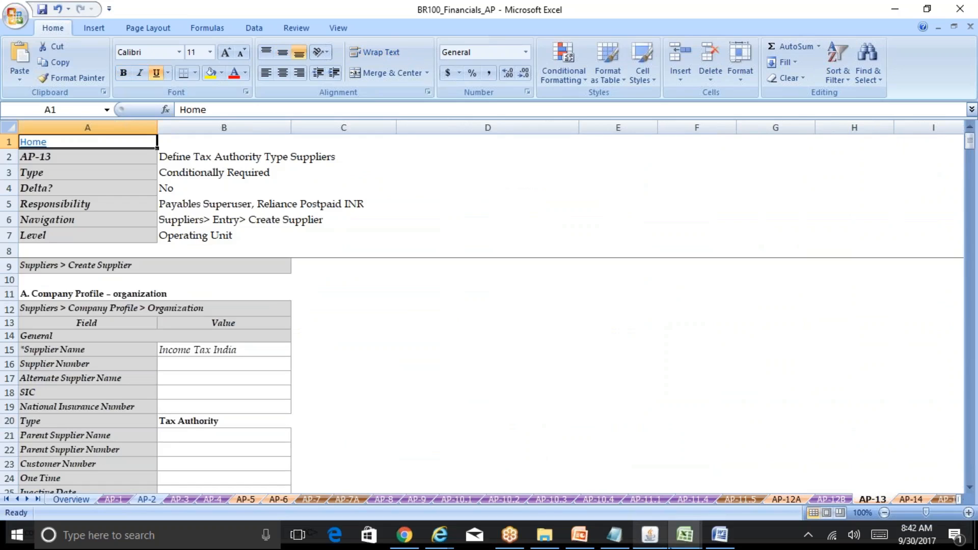
Switch back to the R12 Table of Contents workbook and revisit the withholding amounts in rows 36 and 37.
left_click(685, 535)
left_click(656, 505)
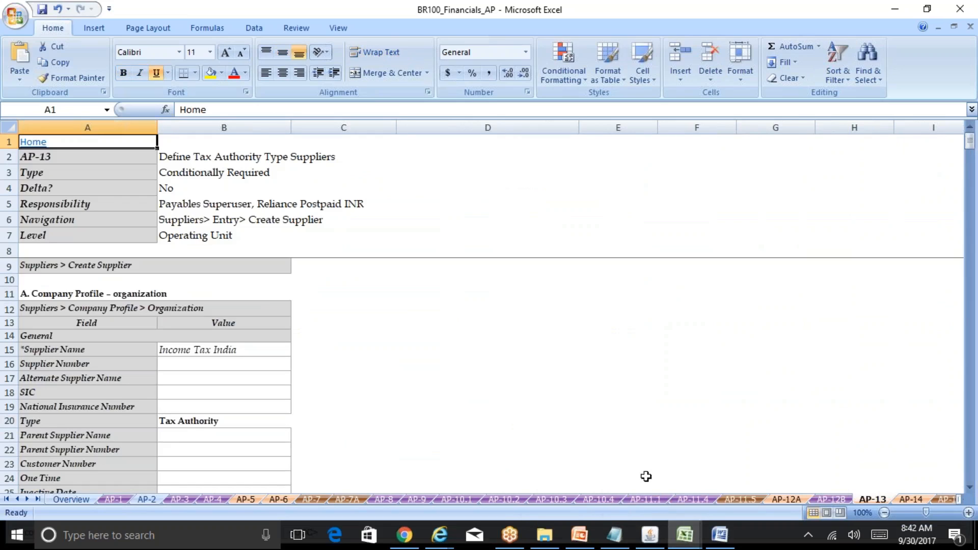
left_click(685, 535)
left_click(751, 500)
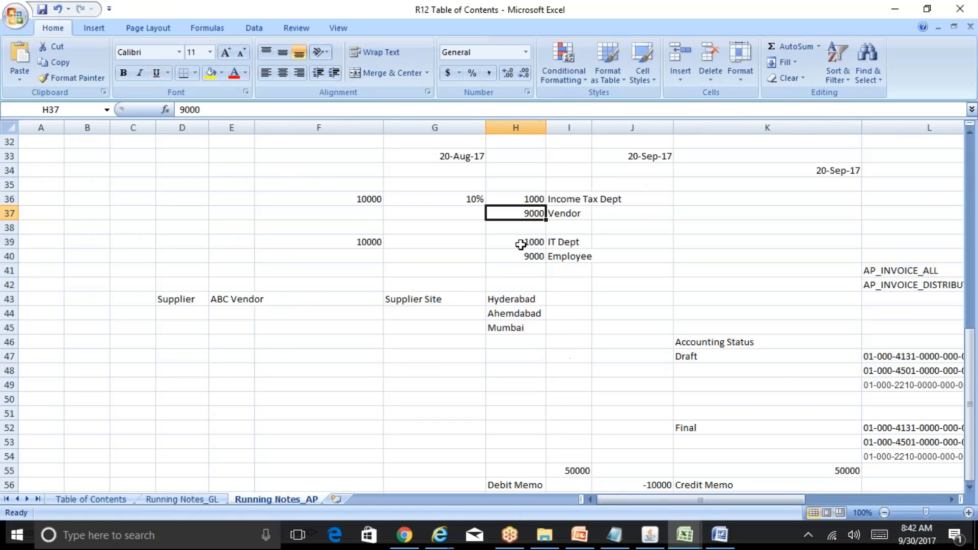
left_click(533, 200)
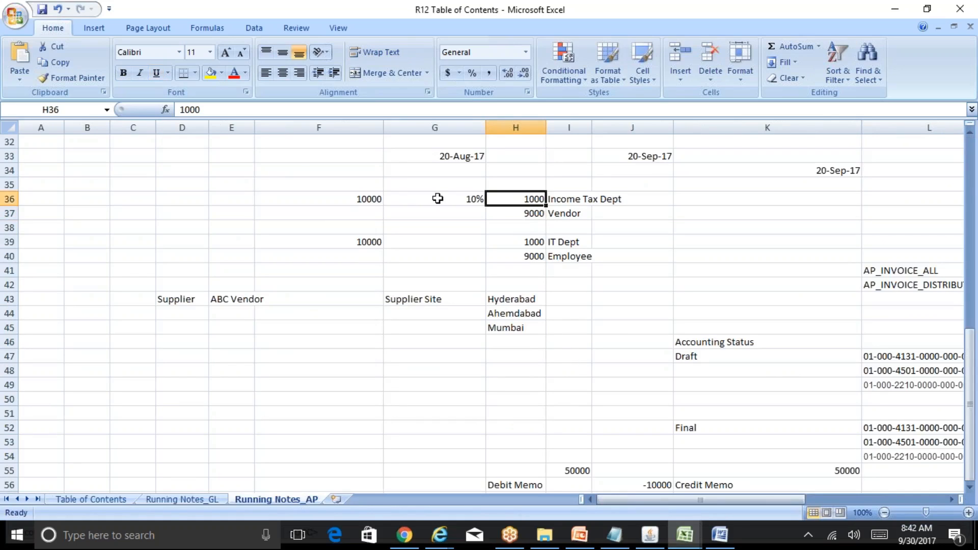
left_click(369, 198)
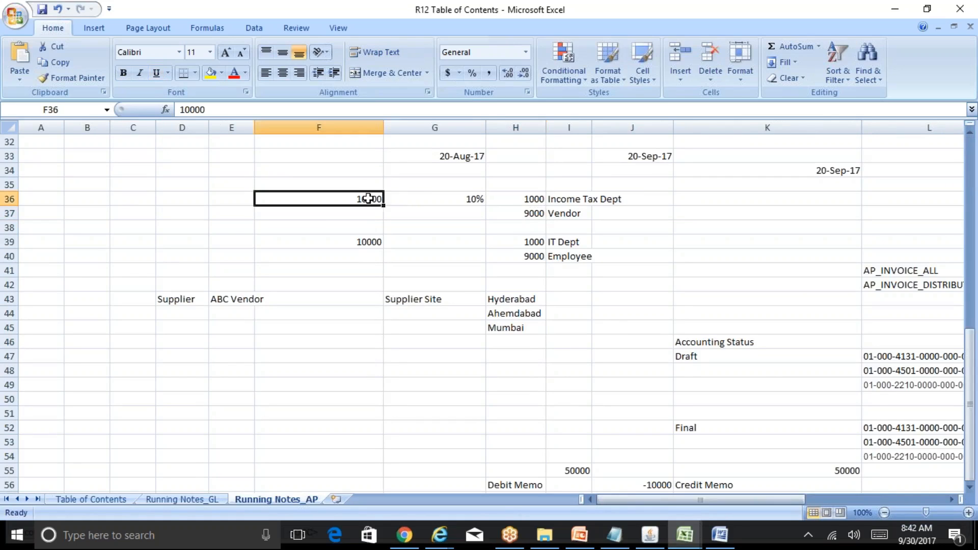
left_click(527, 214)
key("Up")
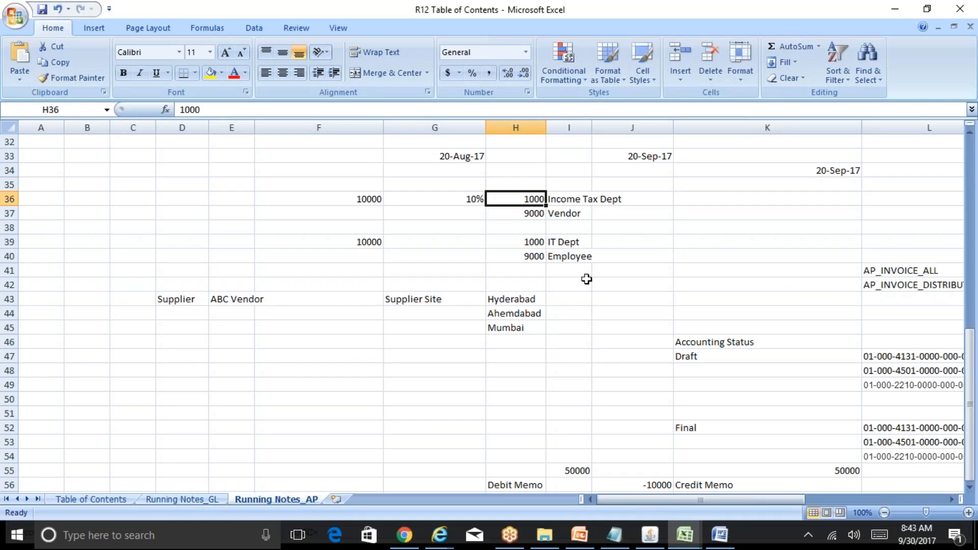
Return to the AP-13 sheet and select the supplier name value Income Tax India.
left_click(684, 535)
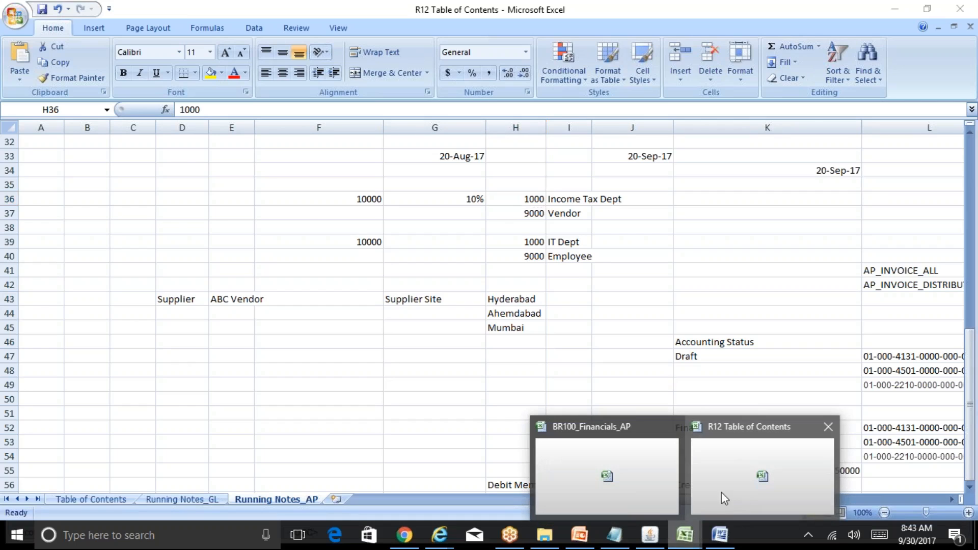
left_click(606, 477)
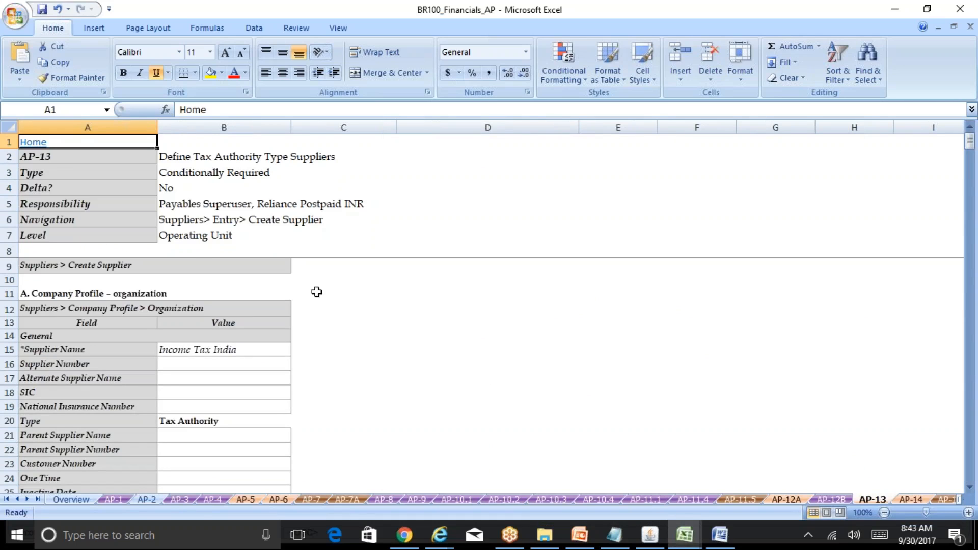
left_click(252, 351)
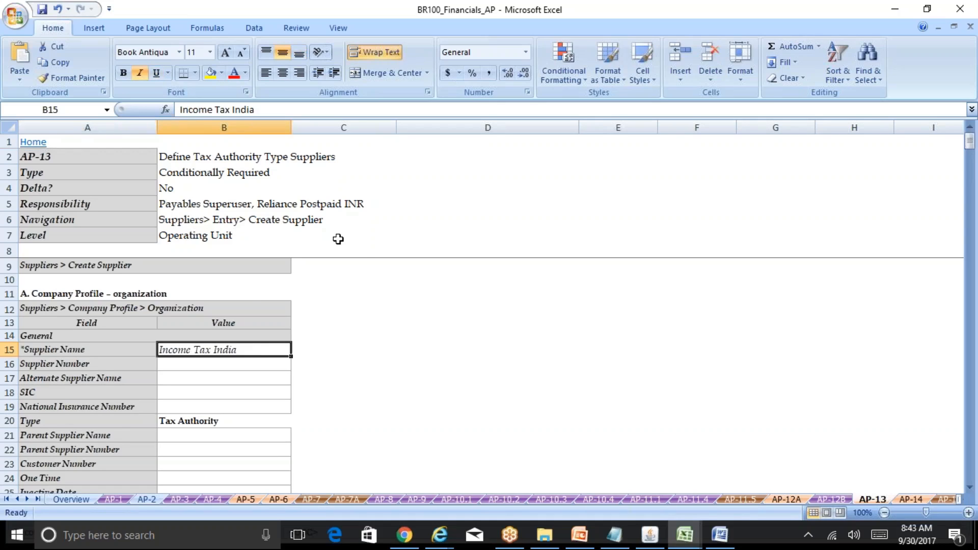
In Oracle Applications, close the Invoice Workbench and select Suppliers > Entry in the Navigator.
left_click(650, 535)
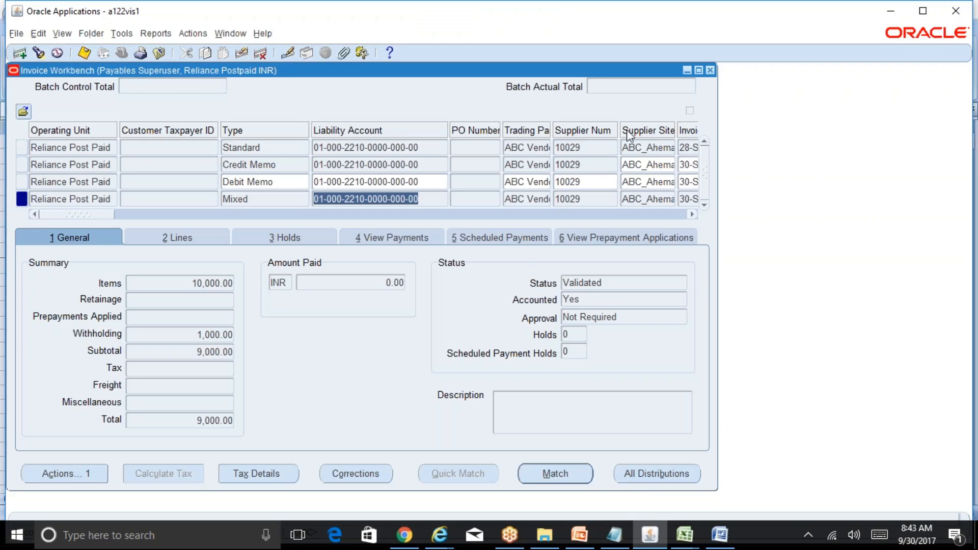
left_click(711, 70)
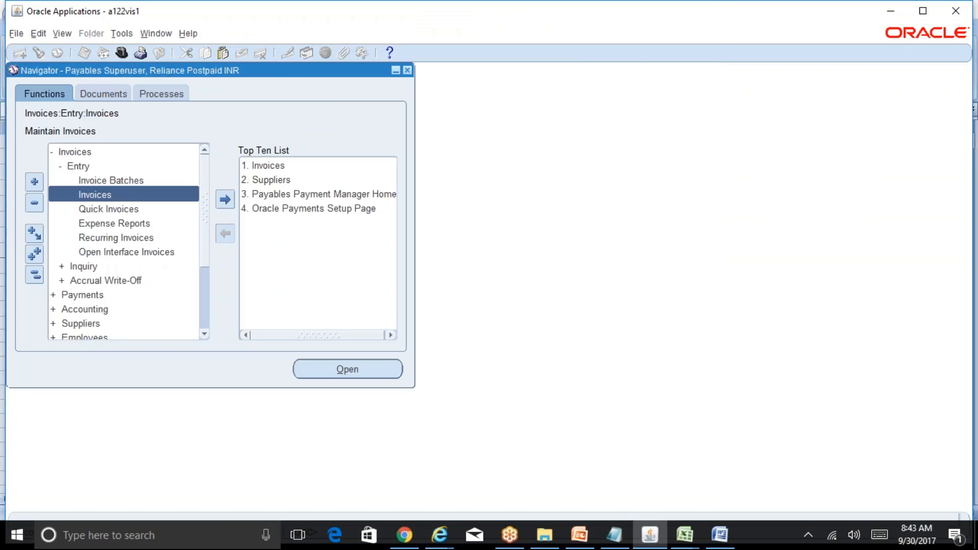
left_click(33, 274)
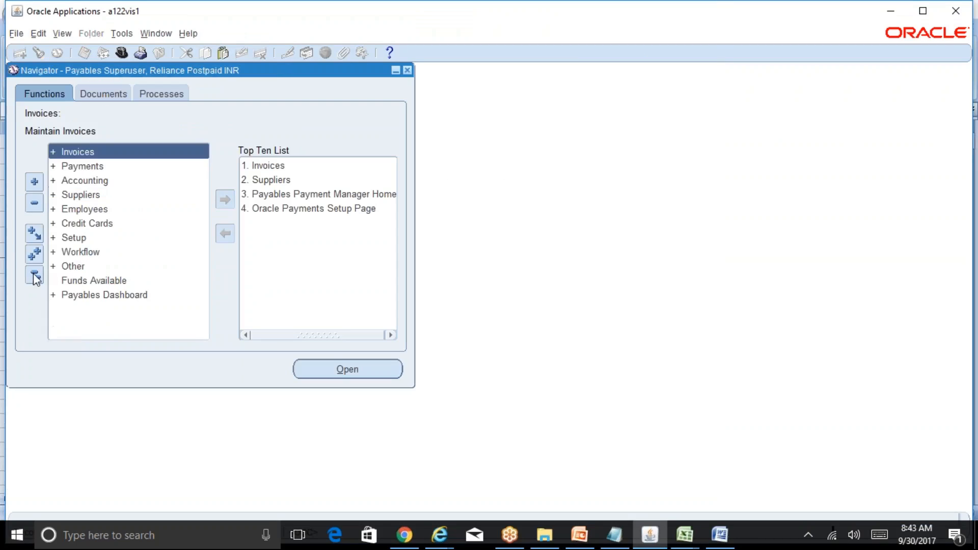
double_click(82, 195)
left_click(112, 208)
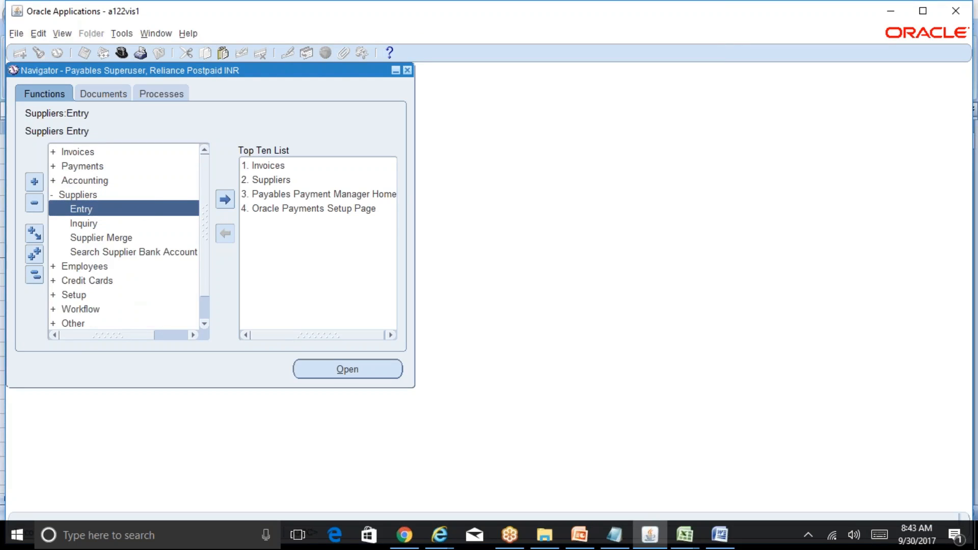
Switch to the browser's Suppliers page and search for the supplier name Income Tax India.
left_click(439, 535)
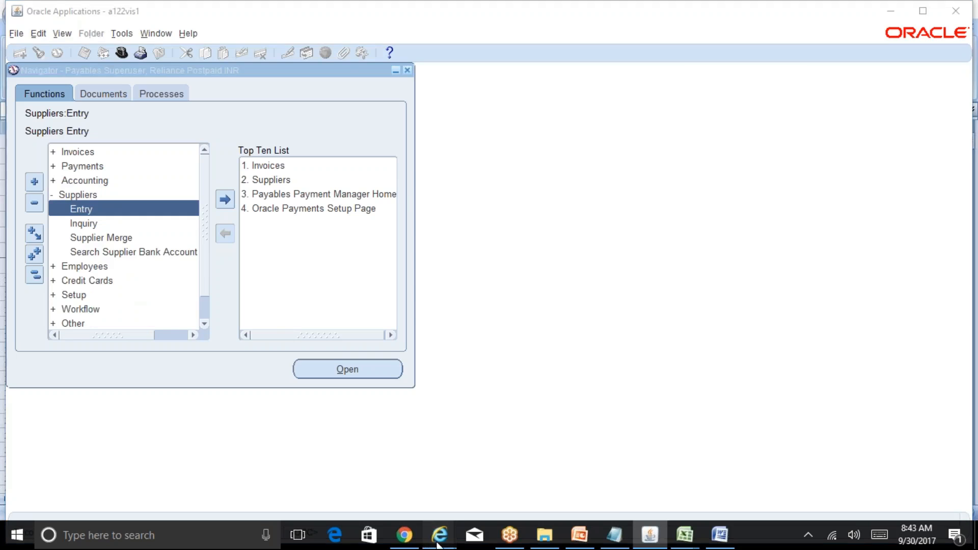
left_click(591, 469)
left_click_drag(974, 183, 811, 135)
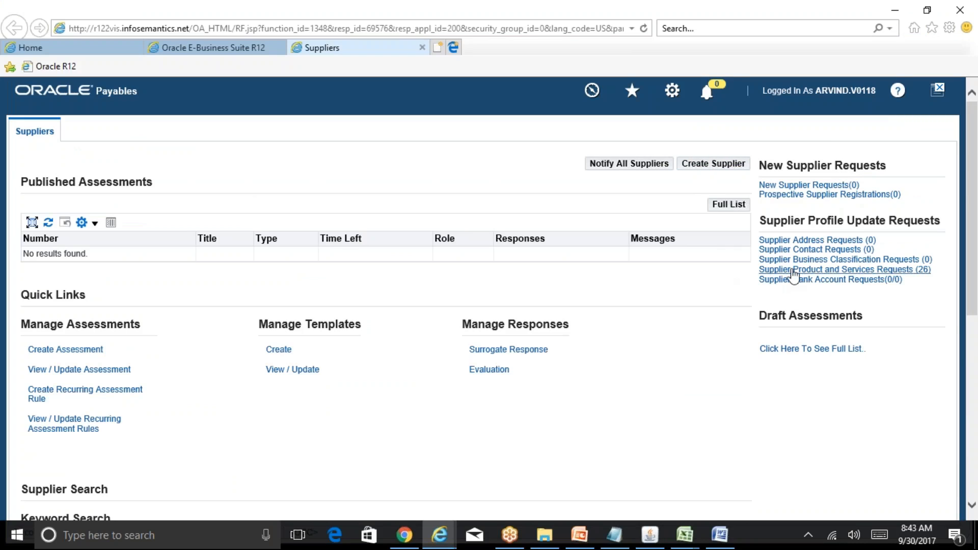
scroll(971, 171, "down", 7)
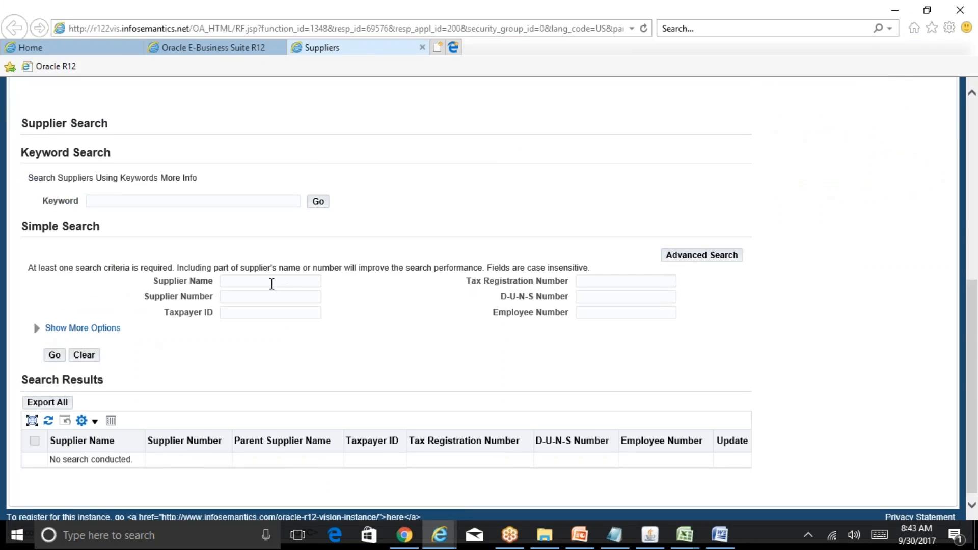
left_click(272, 284)
type("Income Tax India")
left_click(55, 355)
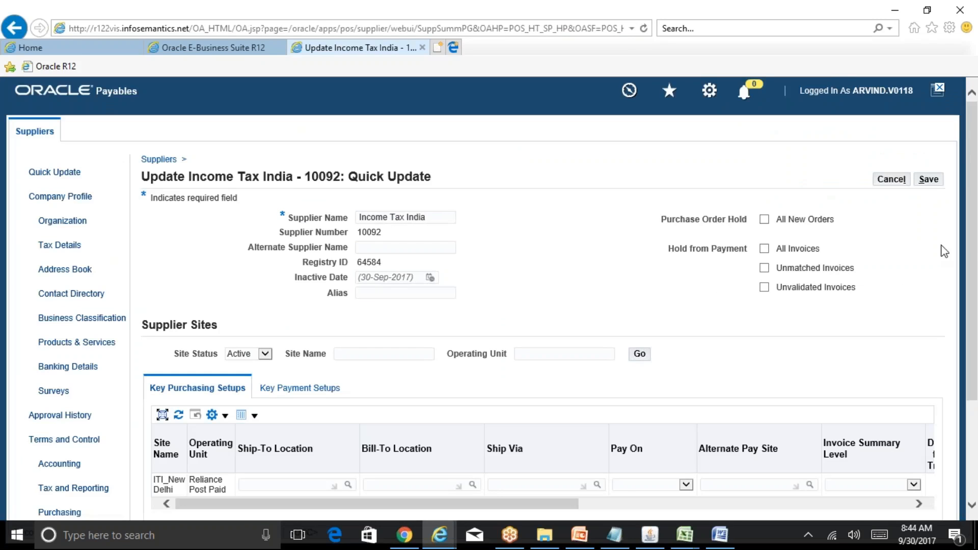
Open the Income Tax India supplier's Organization page and inspect its Type field.
left_click_drag(977, 237, 976, 280)
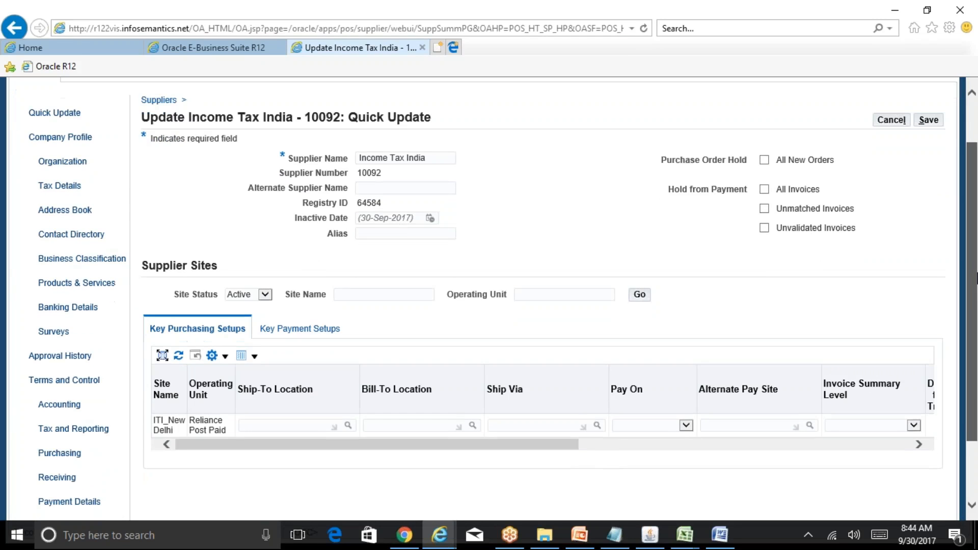
scroll(528, 262, "up", 1)
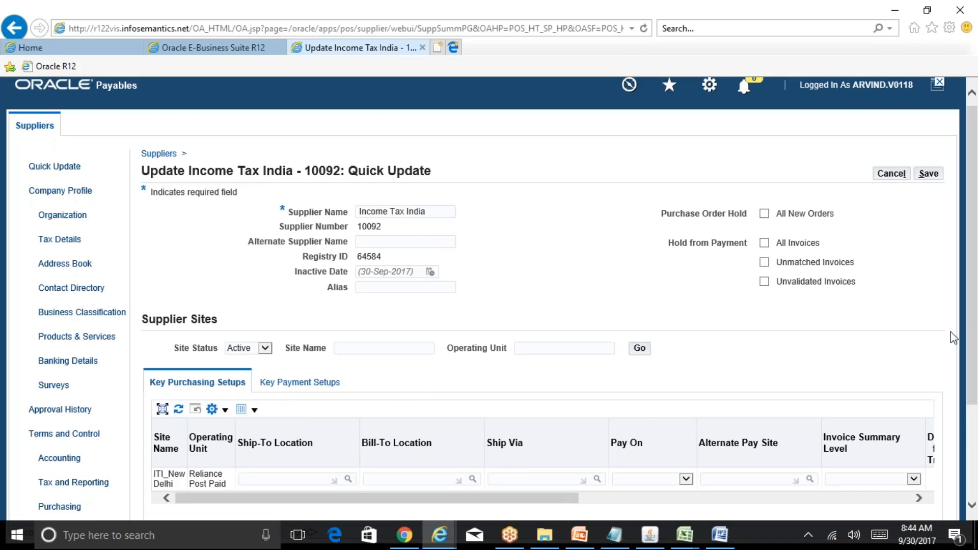
scroll(974, 306, "down", 2)
scroll(977, 312, "up", 1)
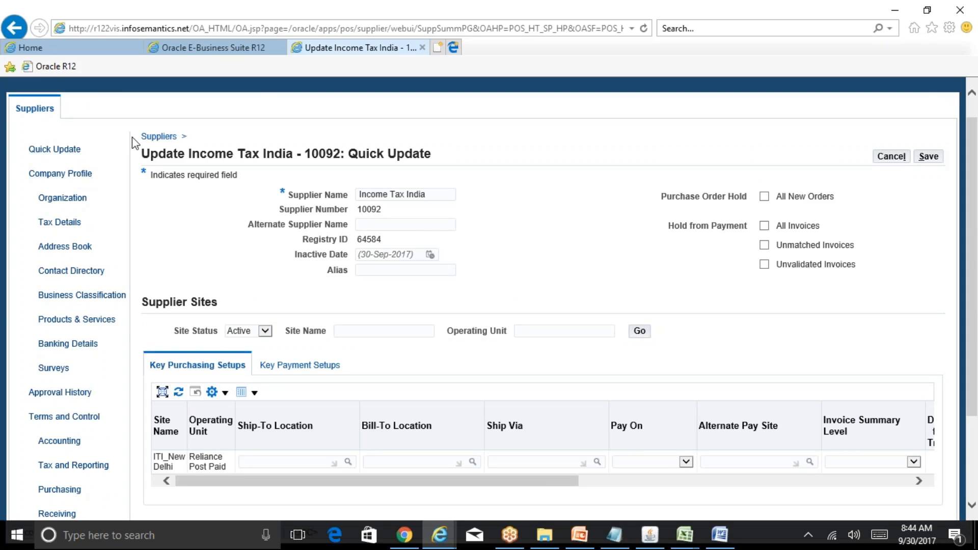
scroll(975, 260, "down", 2)
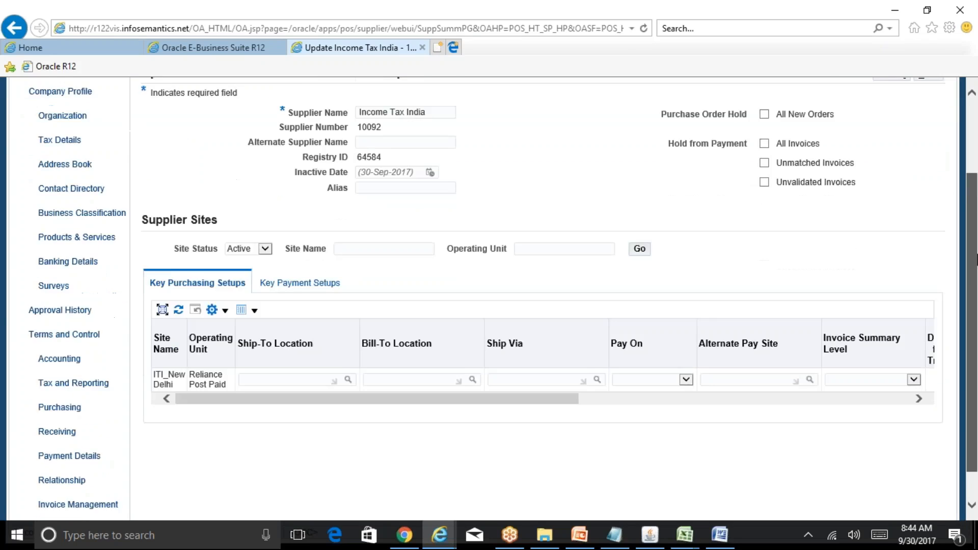
left_click_drag(977, 260, 977, 183)
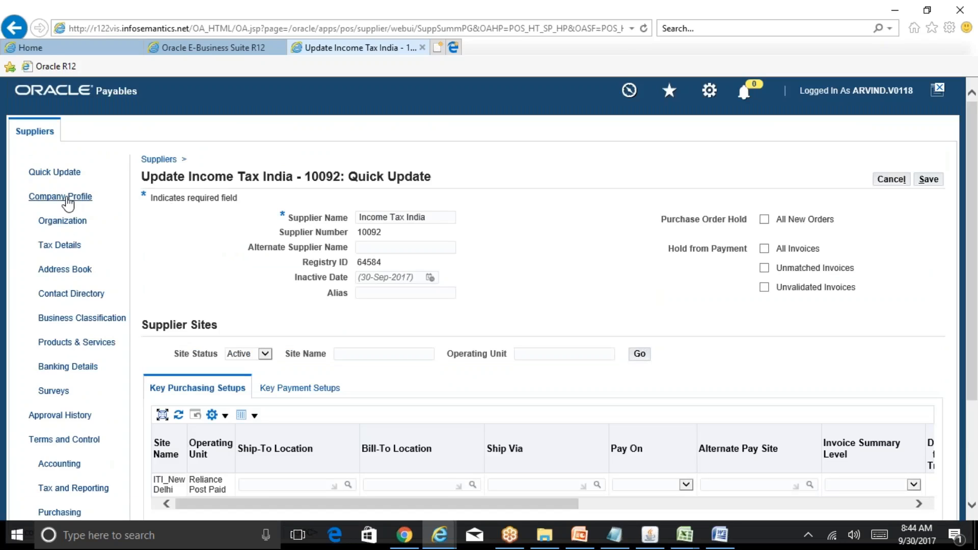
left_click(65, 221)
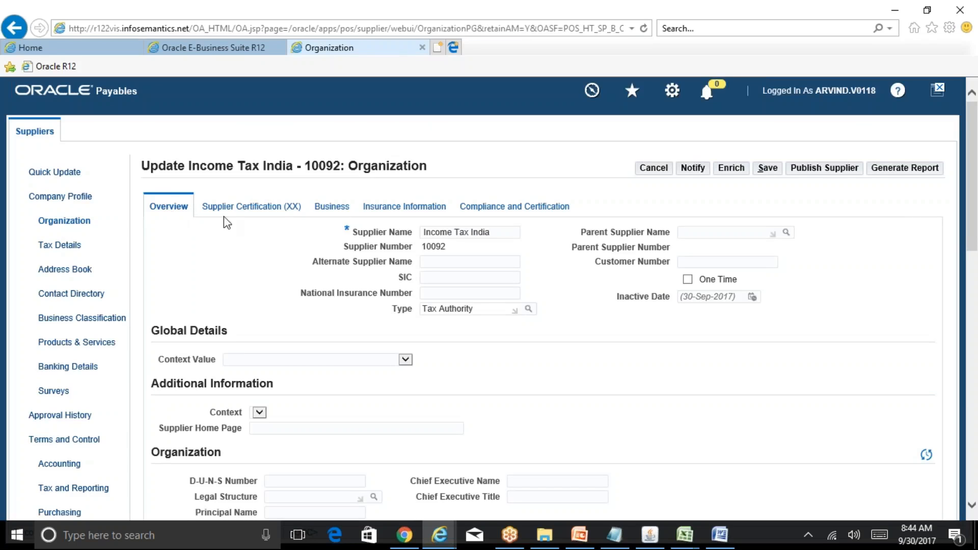
left_click(480, 309)
Return to the AP-13 sheet and select the supplier Type value Tax Authority.
mouse_move(685, 535)
left_click(646, 484)
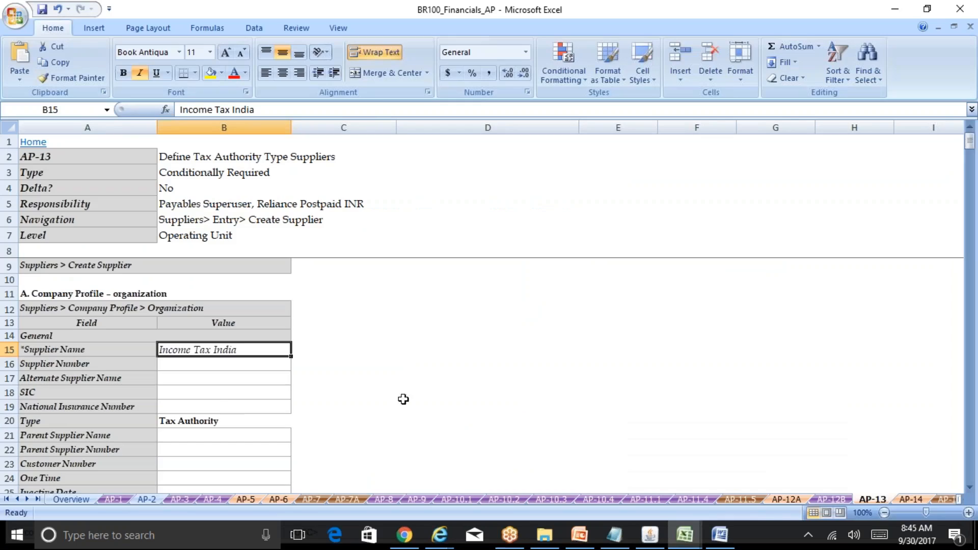
left_click(170, 419)
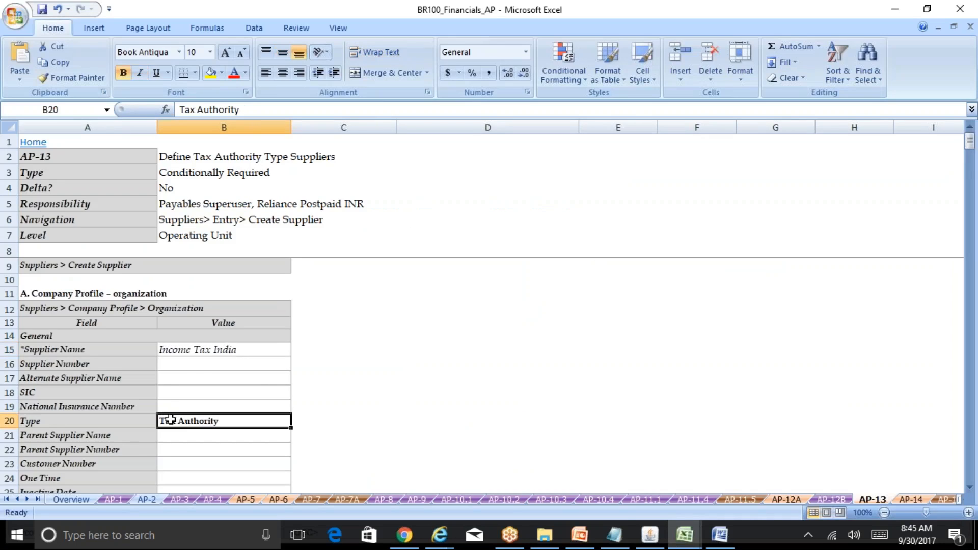
Review the AP-13 sheet's supplier organization fields and company profile address book values.
left_click(276, 387)
key("Down")
key("Down")
key("Down")
key("Down")
key("Down")
key("Down")
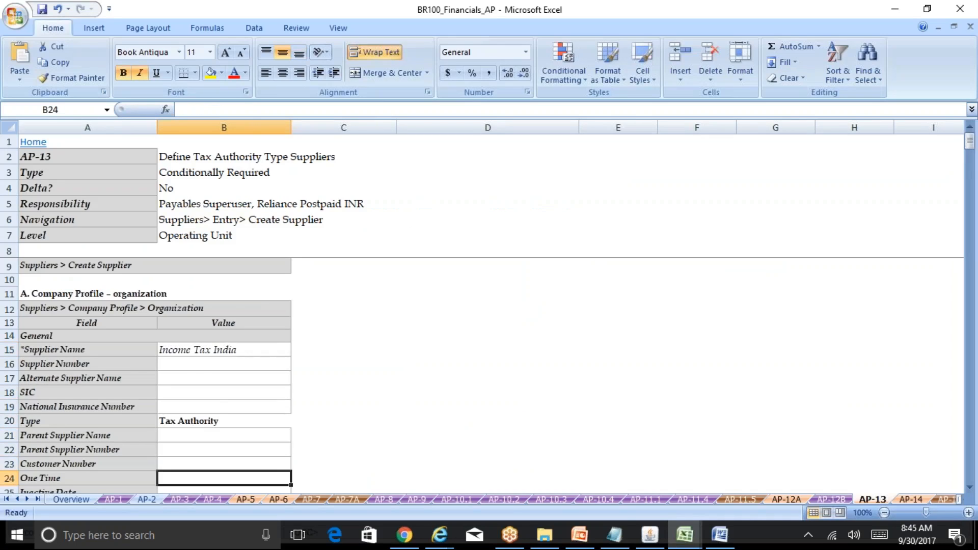
key("Up")
key("Up")
key("Up")
key("Up")
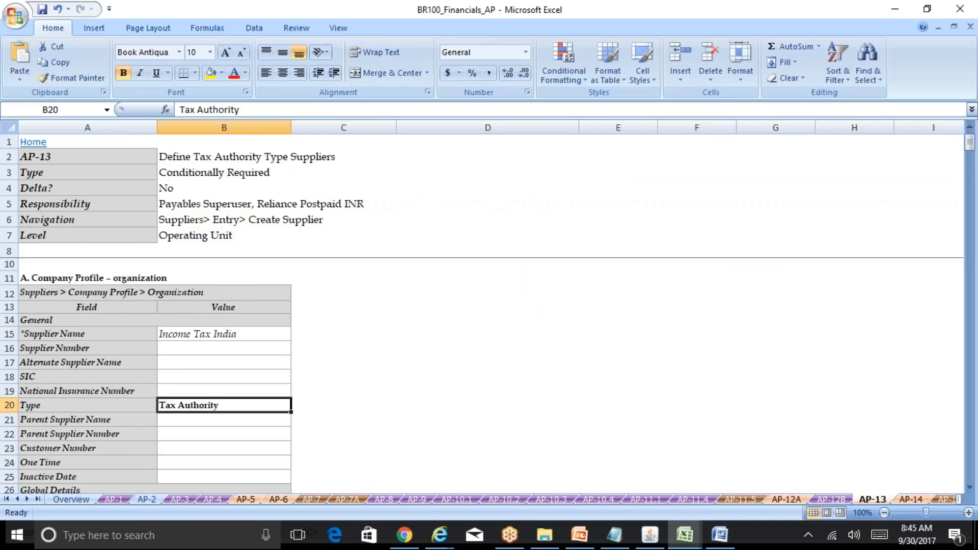
key("Up")
key("Up")
key("Up")
key("Up")
key("Up")
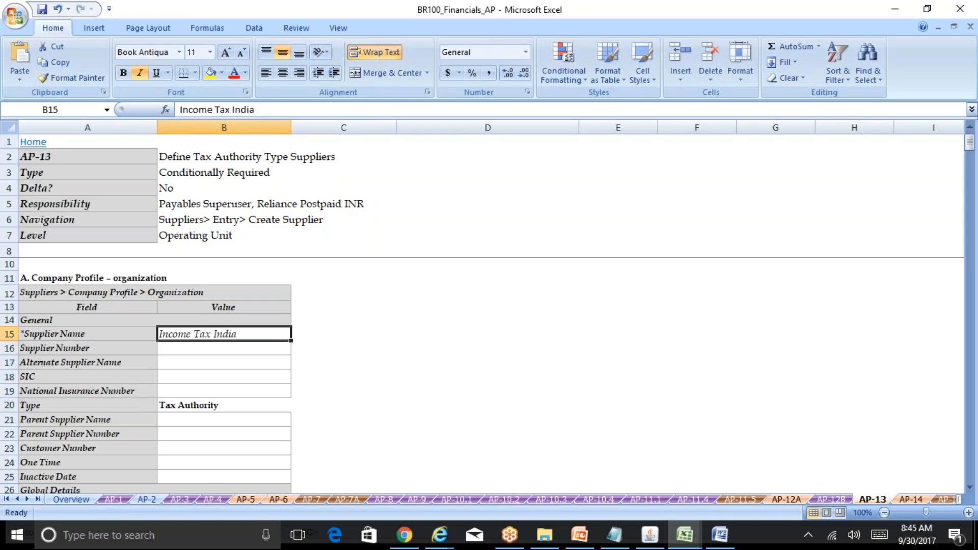
key("Down")
key("Down")
key("Down")
key("Down")
key("Down")
key("Down")
key("Down")
key("Down")
key("Down")
key("Down")
key("Down")
key("Down")
key("Down")
key("Down")
key("Down")
key("Down")
key("Down")
key("Down")
key("Down")
key("Down")
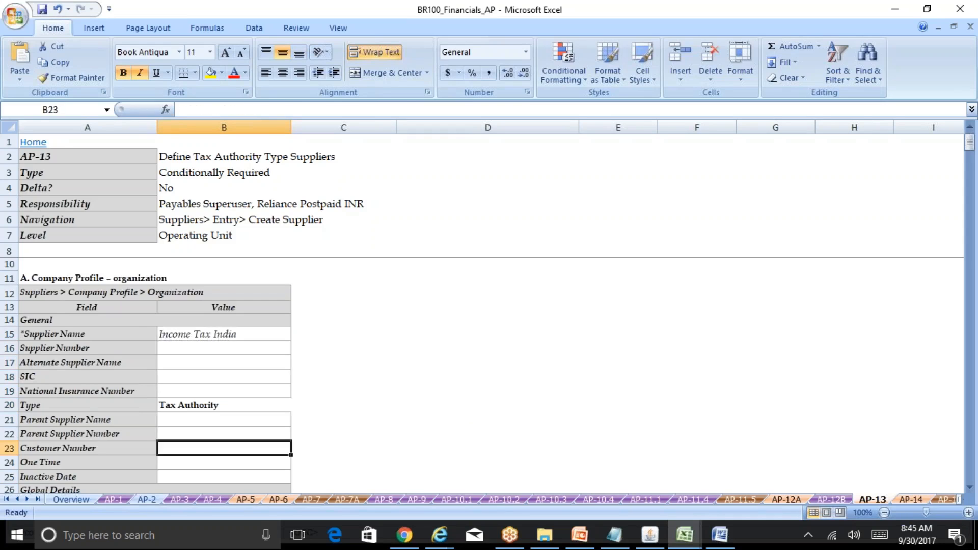
key("Down")
key("Down")
key("Down")
key("Down")
key("Down")
key("Down")
key("Down")
key("Down")
key("Down")
key("Down")
key("Down")
key("Down")
key("Down")
key("Down")
key("Down")
key("Down")
key("Down")
key("Down")
key("Down")
key("Down")
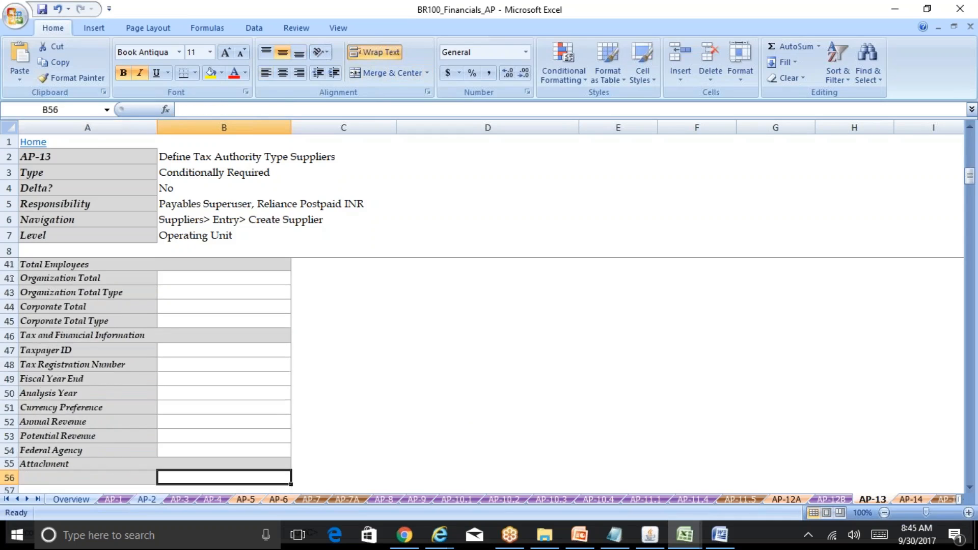
key("Down")
key("Down")
key("Down")
key("Down")
key("Down")
key("Down")
key("Down")
key("Down")
key("Down")
key("Down")
key("Down")
key("Down")
key("Down")
key("Down")
key("Down")
key("Down")
key("Down")
key("Down")
key("Down")
key("Down")
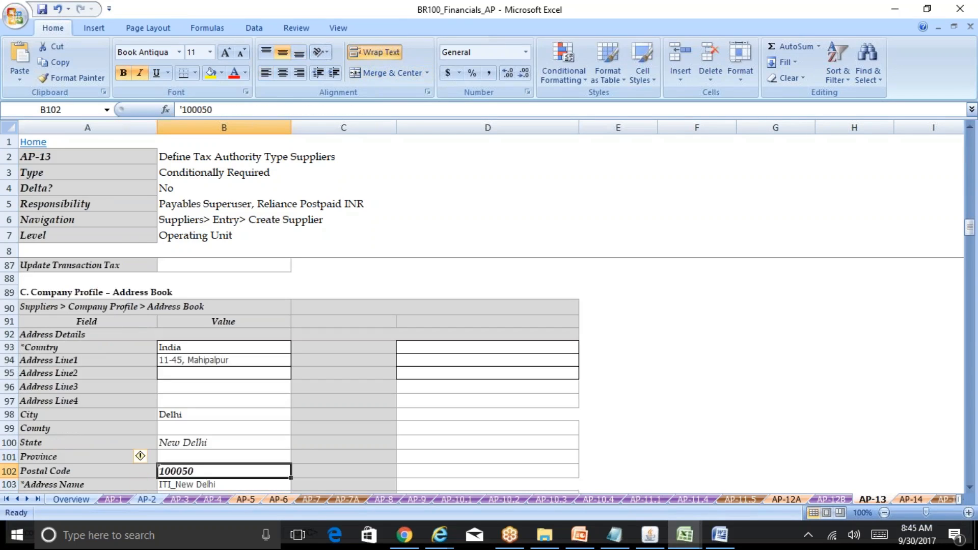
key("Up")
key("Down")
key("Down")
key("Down")
key("Down")
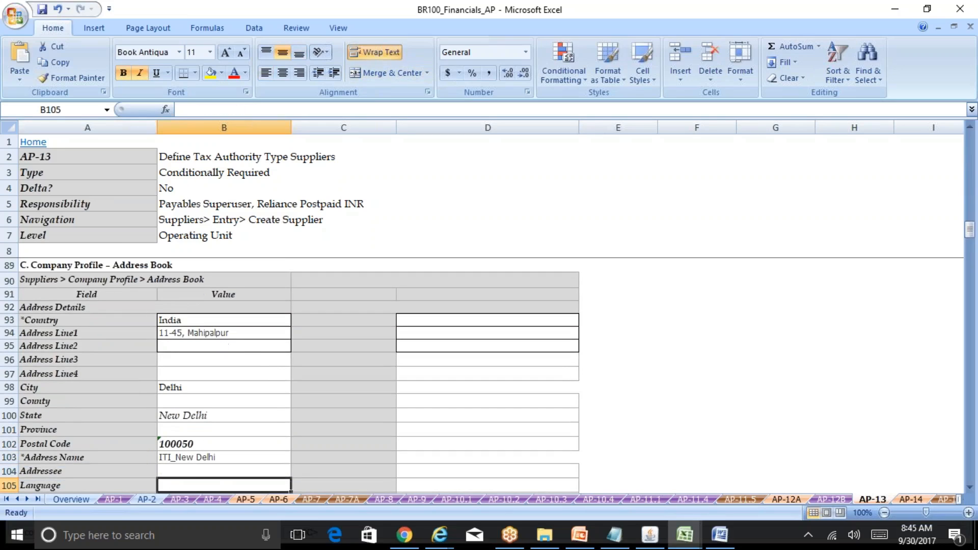
Review the sheet's address name, address purpose, and operating unit entries for the supplier address.
left_click(230, 333)
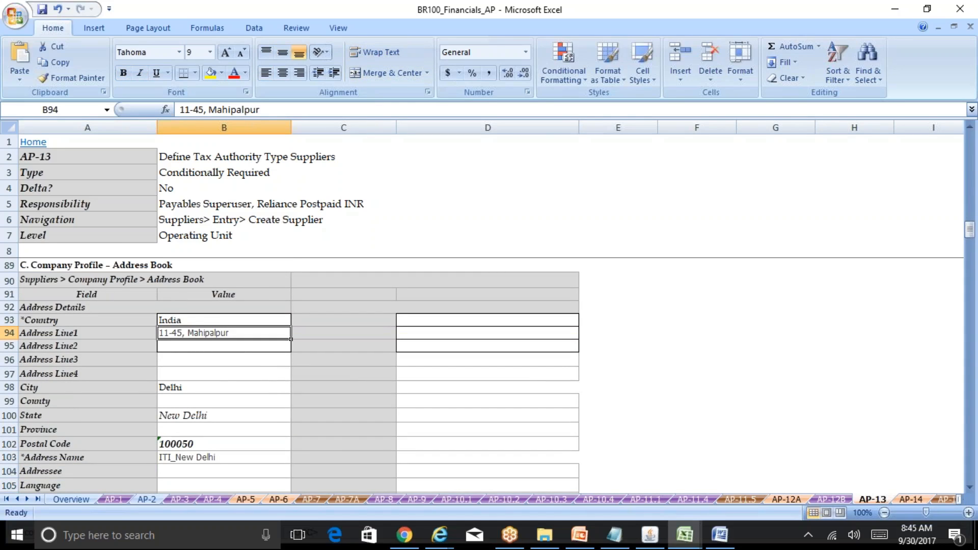
left_click(206, 399)
key("Down")
key("Down")
key("Down")
key("Down")
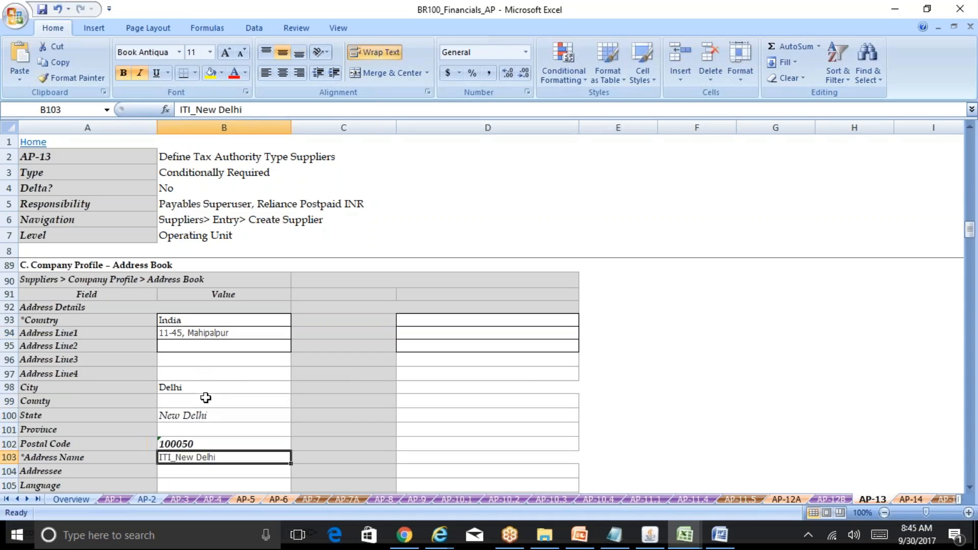
key("Down")
key("Down")
key("Down")
key("Down")
key("Down")
key("Down")
key("Down")
key("Down")
key("Down")
key("Down")
key("Down")
key("Down")
key("Down")
key("Down")
key("Down")
key("Down")
key("Down")
key("Down")
key("Down")
key("Down")
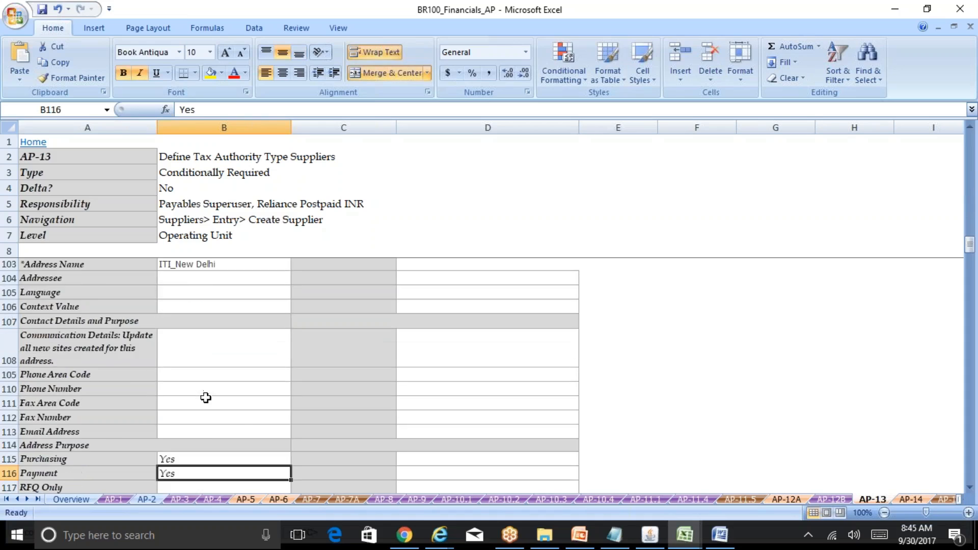
key("Up")
key("Up")
key("Up")
key("Up")
key("Up")
key("Up")
key("Up")
key("Up")
key("Up")
key("Up")
key("Up")
key("Up")
key("Up")
key("Up")
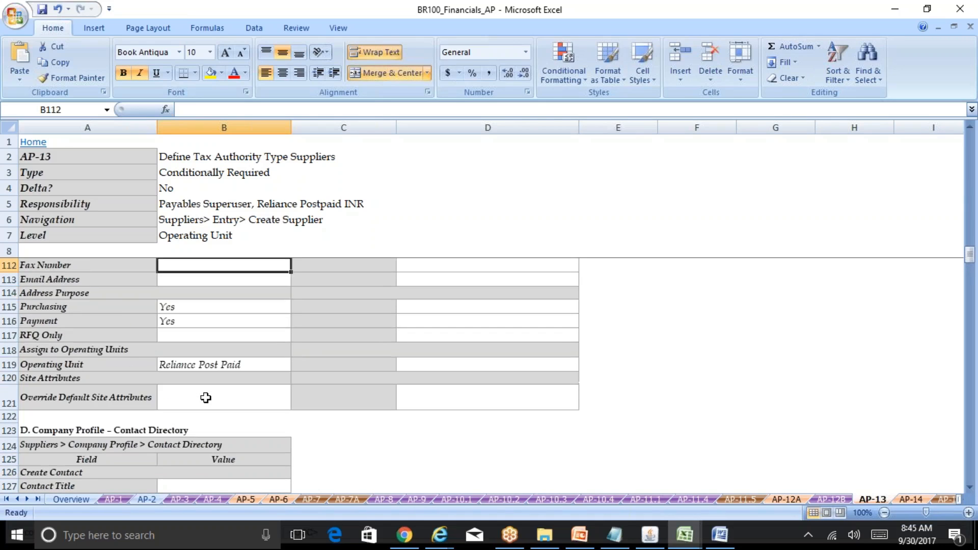
key("Down")
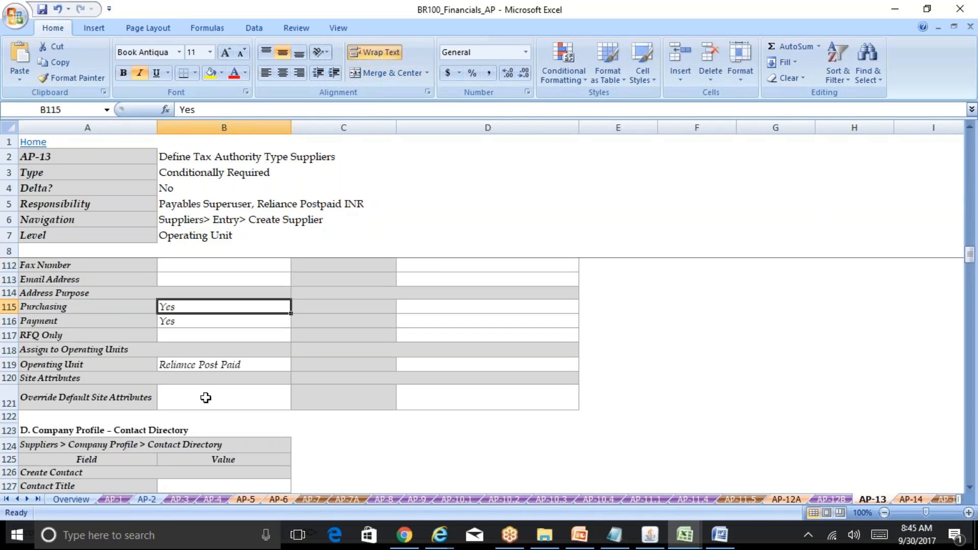
key("Down")
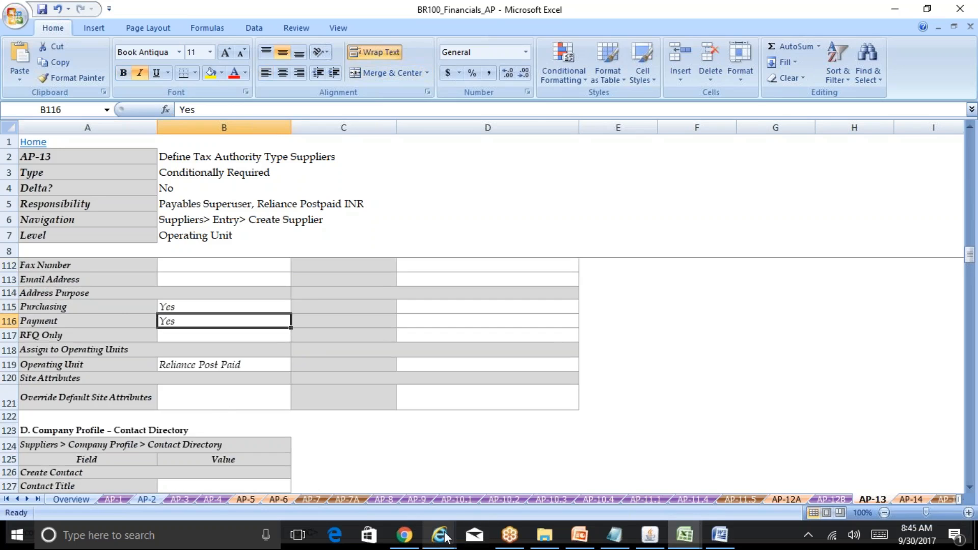
Switch to the browser, check the supplier's Organization page, and open its Address Book.
mouse_move(441, 535)
left_click(567, 476)
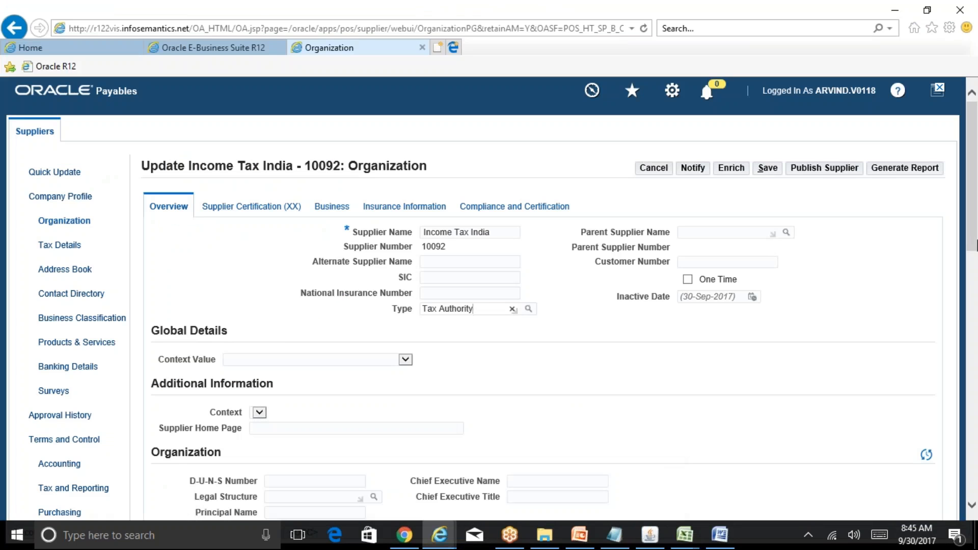
scroll(197, 411, "down", 3)
scroll(197, 410, "up", 3)
left_click_drag(977, 169, 977, 190)
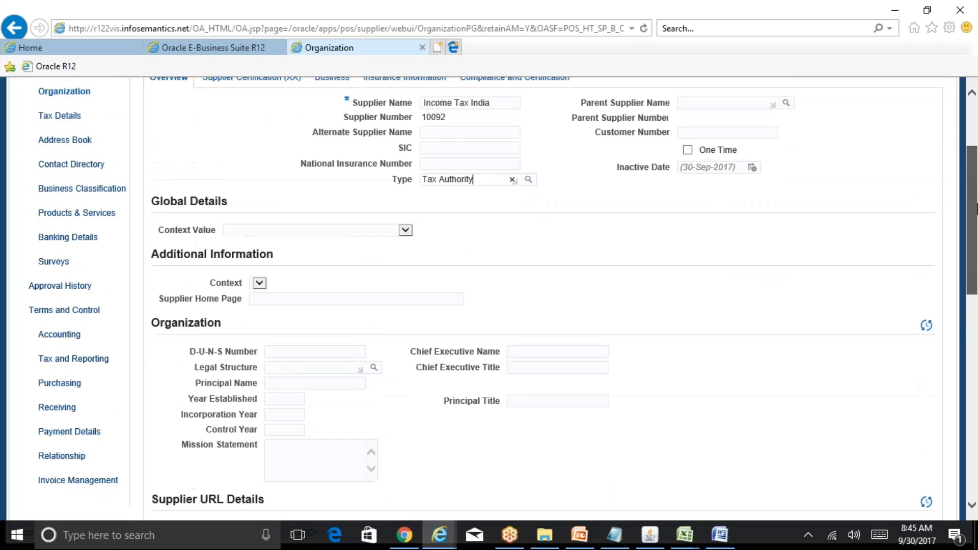
left_click(76, 171)
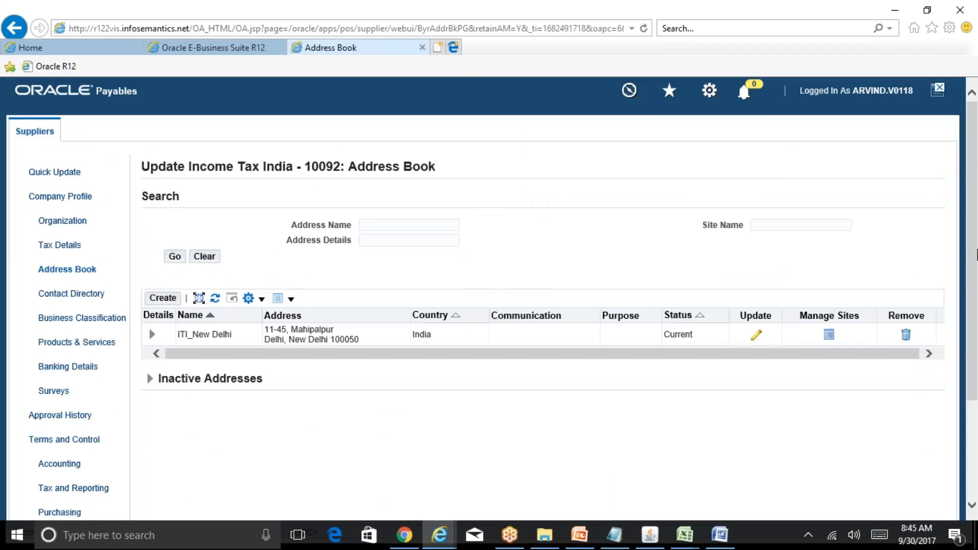
Inspect the ITI_New Delhi address's update page and its manage sites page, cancelling out of each.
left_click(757, 337)
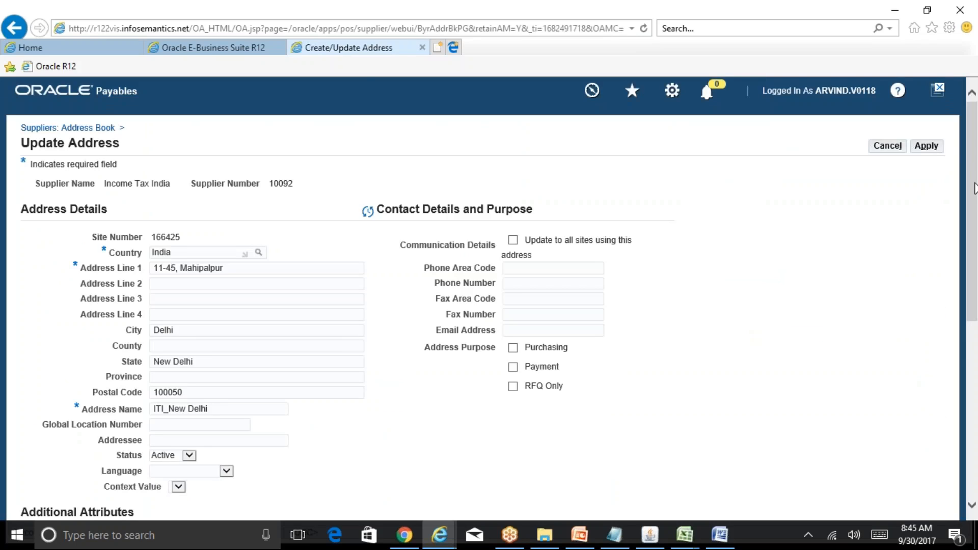
left_click(888, 147)
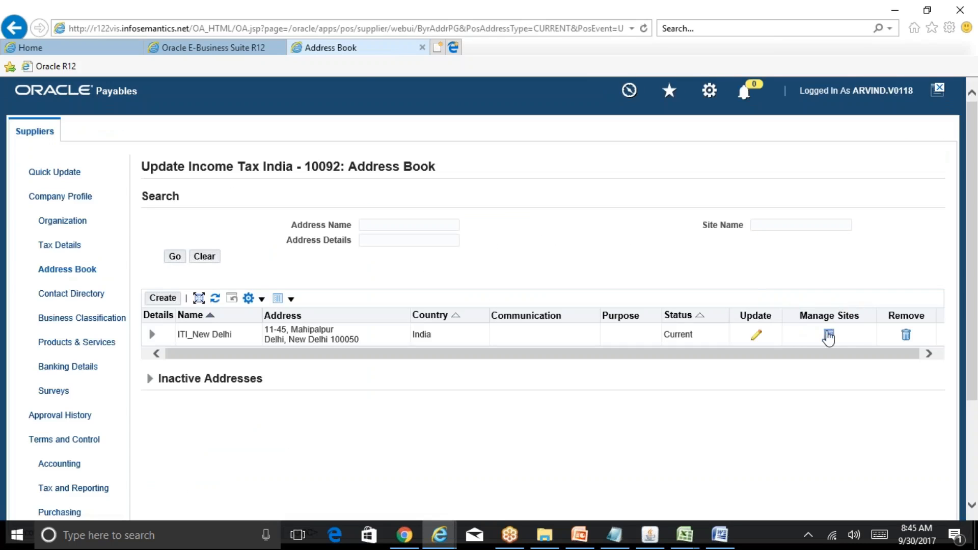
left_click(829, 336)
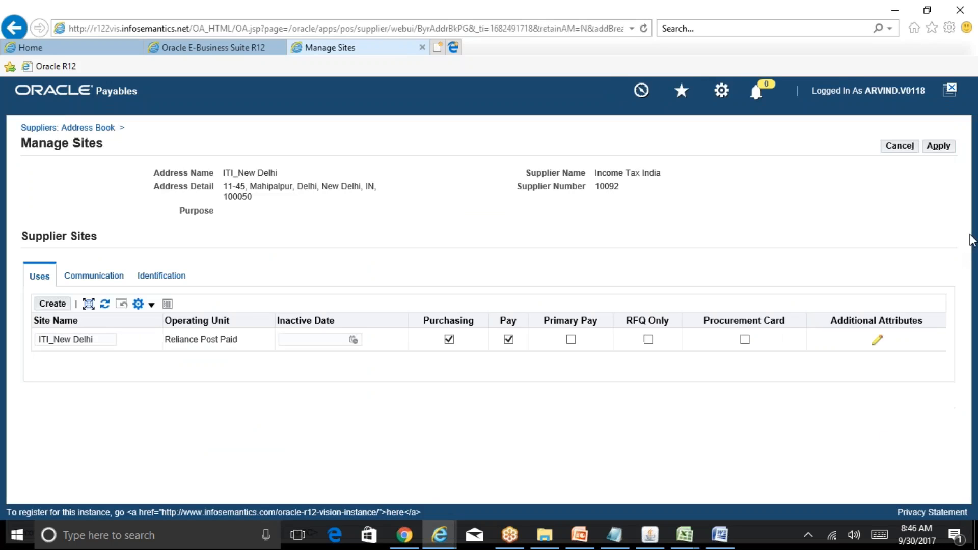
left_click(900, 147)
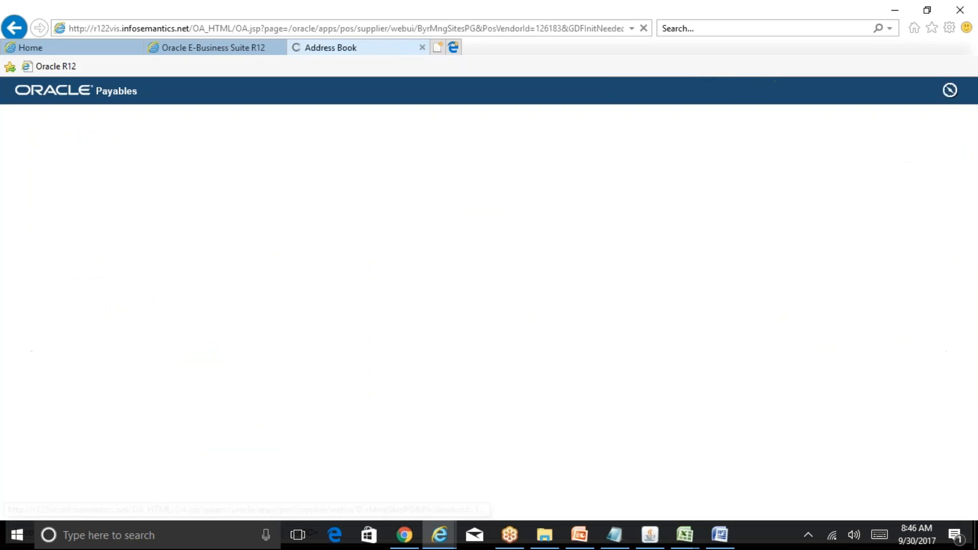
Update the ITI_New Delhi address to enable the Payment address purpose and apply the change.
left_click(756, 336)
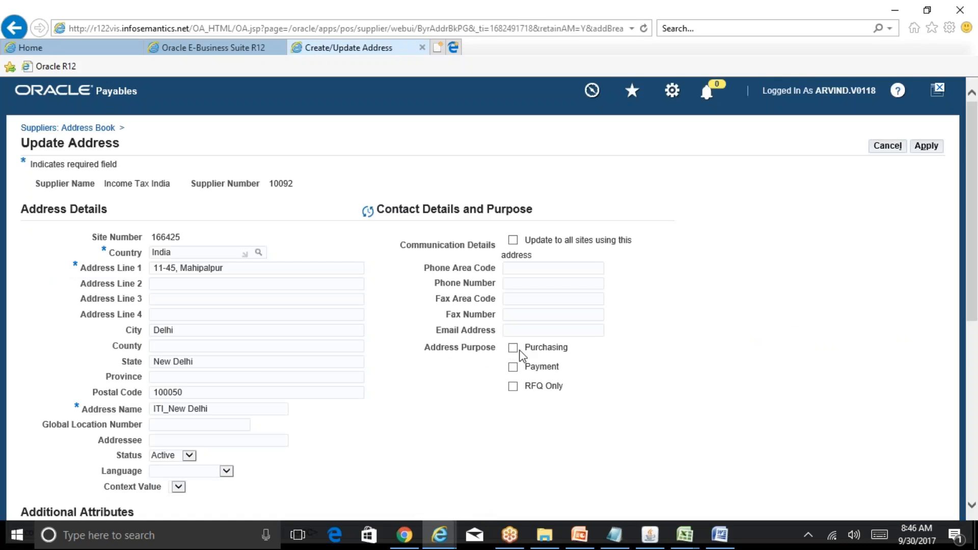
left_click(514, 369)
left_click(927, 146)
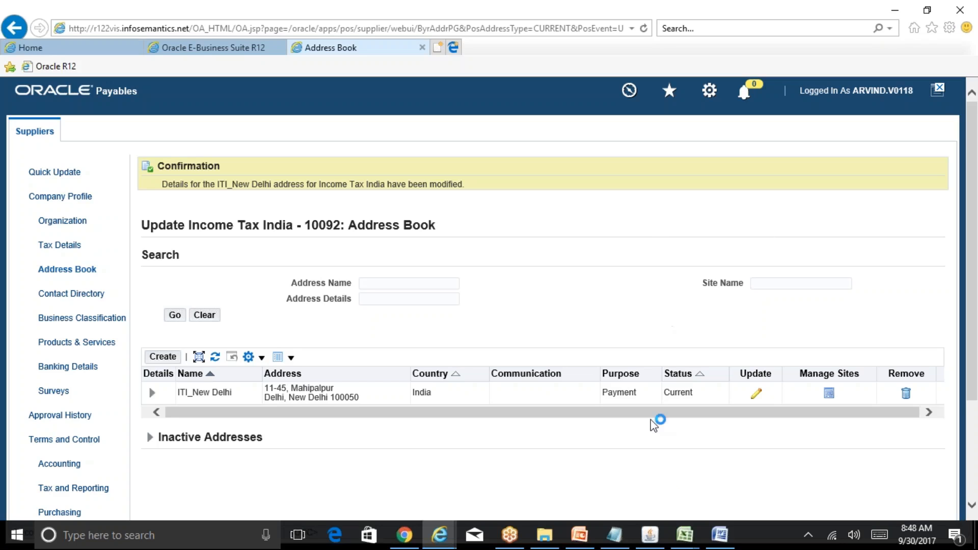
Switch to the BR100 workbook and open the AP-14 Define Withholding Tax Codes sheet to read its navigation path.
left_click(655, 532)
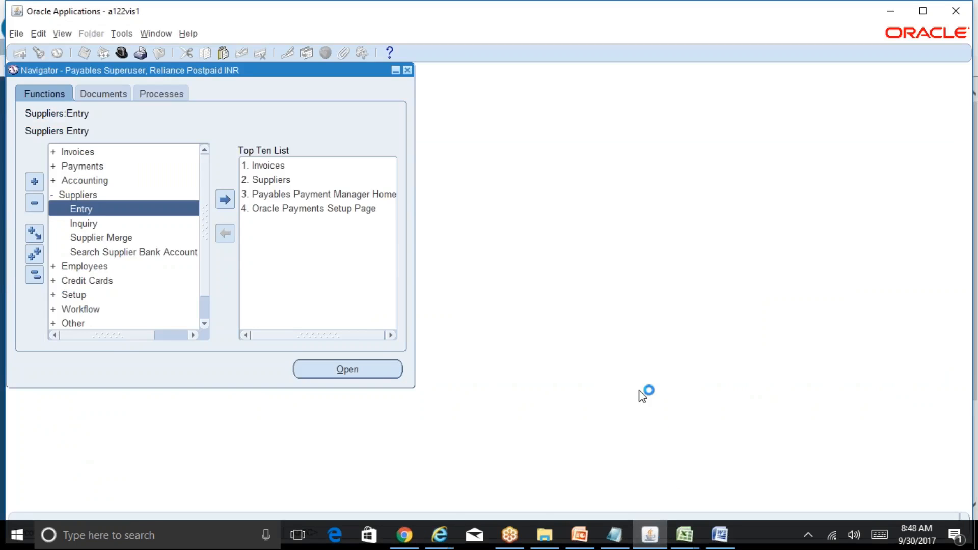
mouse_move(685, 532)
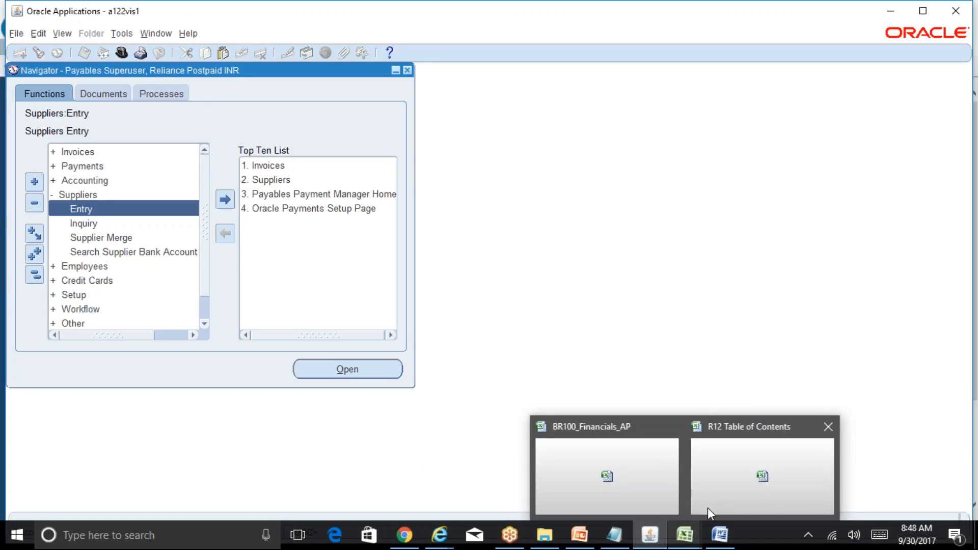
left_click(668, 488)
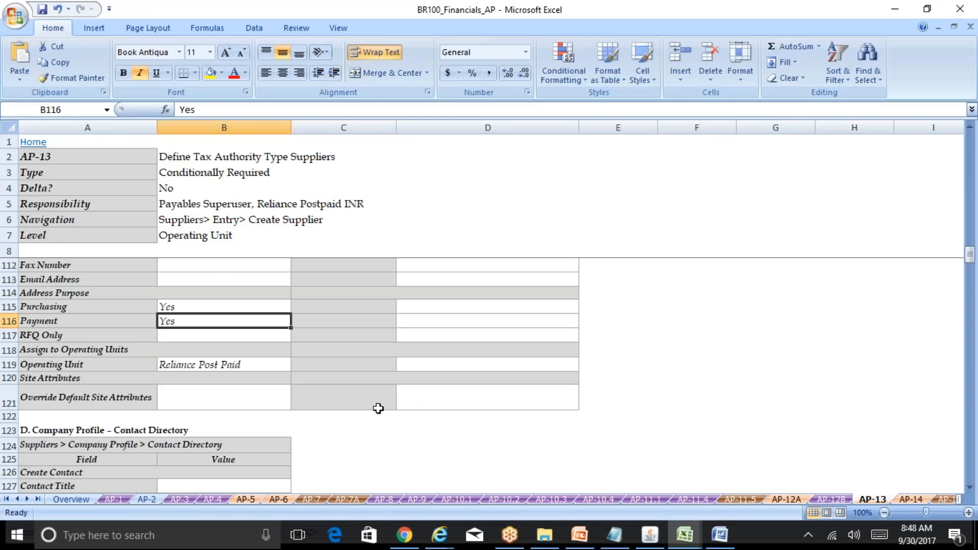
left_click(31, 142)
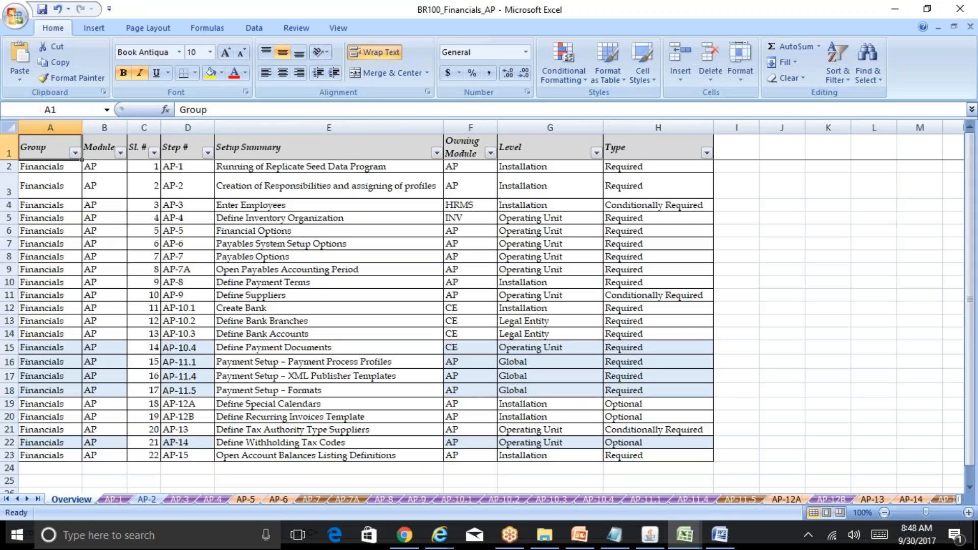
left_click(351, 442)
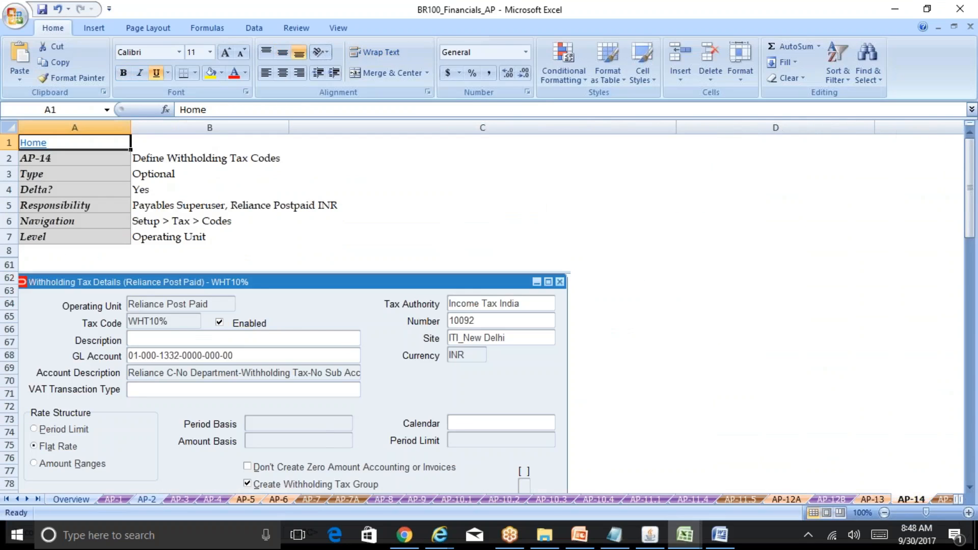
left_click(158, 220)
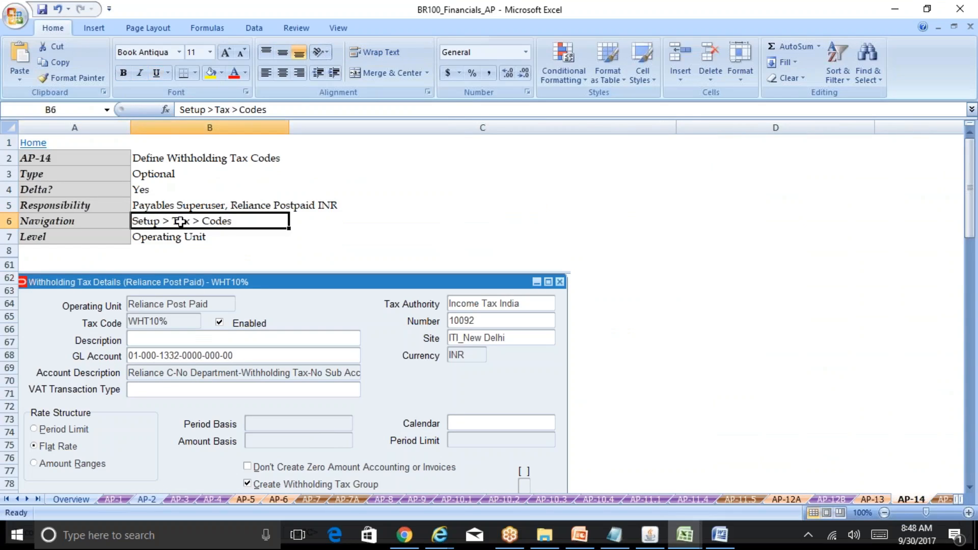
In Oracle Applications, open the Withholding Tax Details form via Setup > Tax > Codes.
left_click(649, 536)
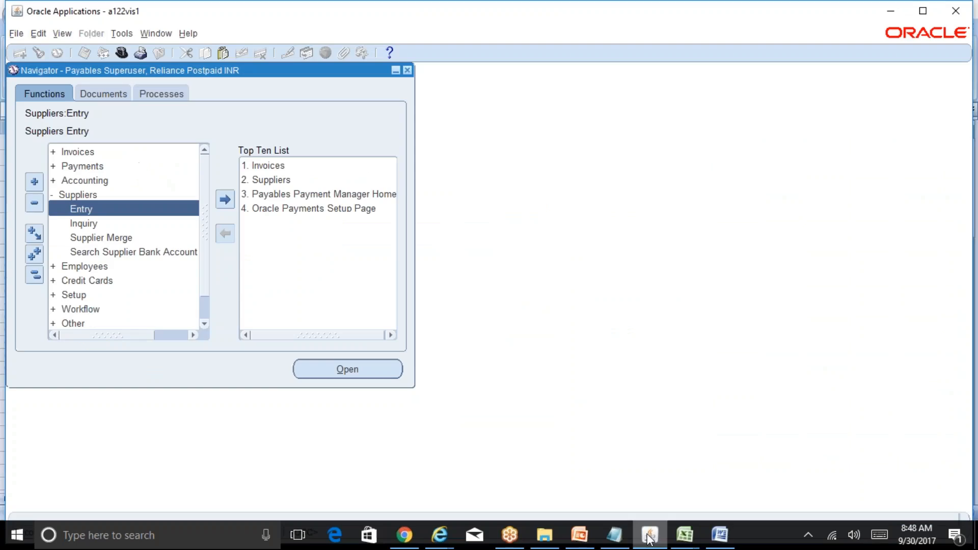
left_click(34, 276)
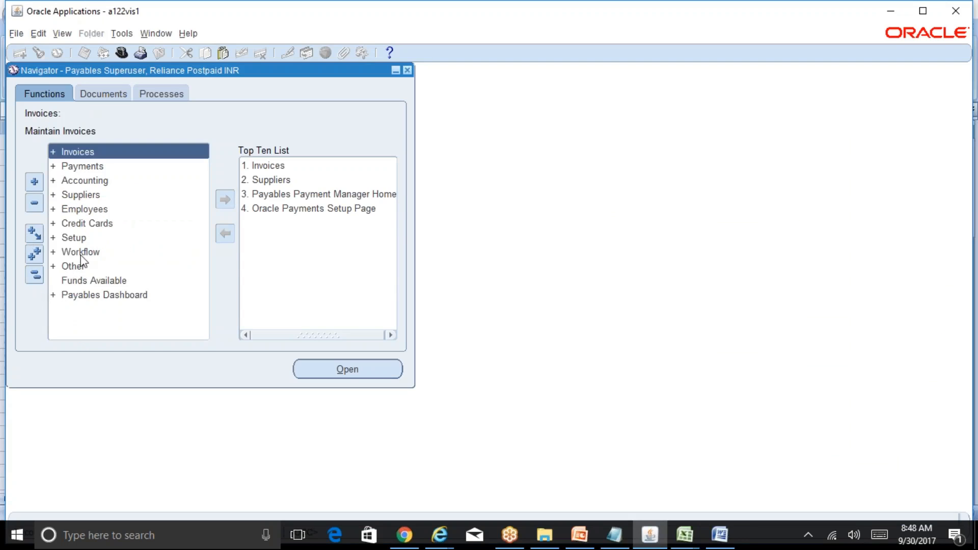
double_click(81, 239)
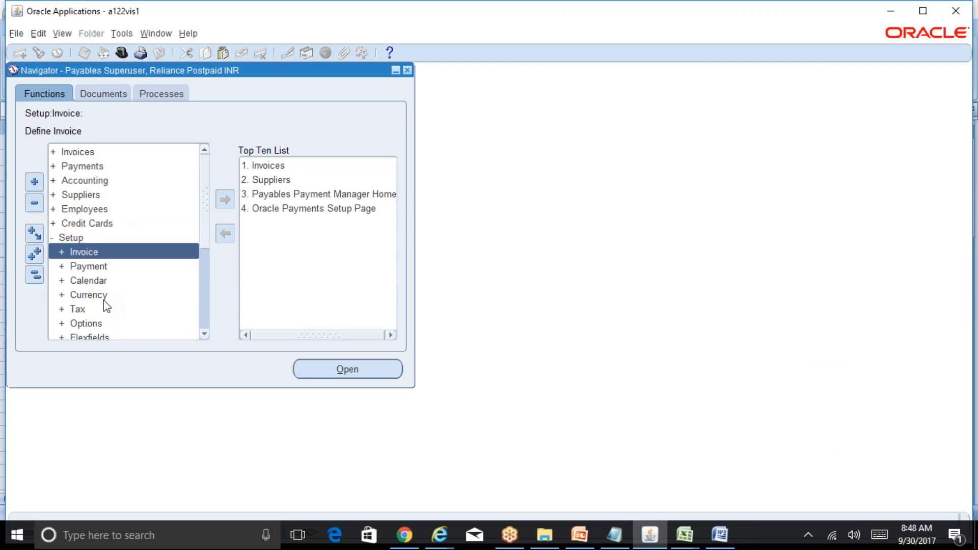
double_click(84, 310)
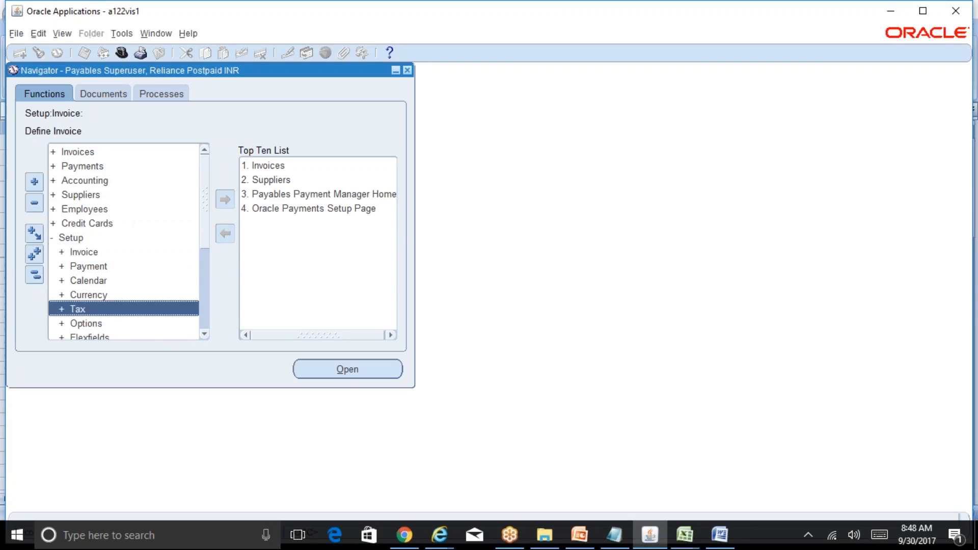
left_click(204, 334)
left_click(204, 334)
left_click(204, 334)
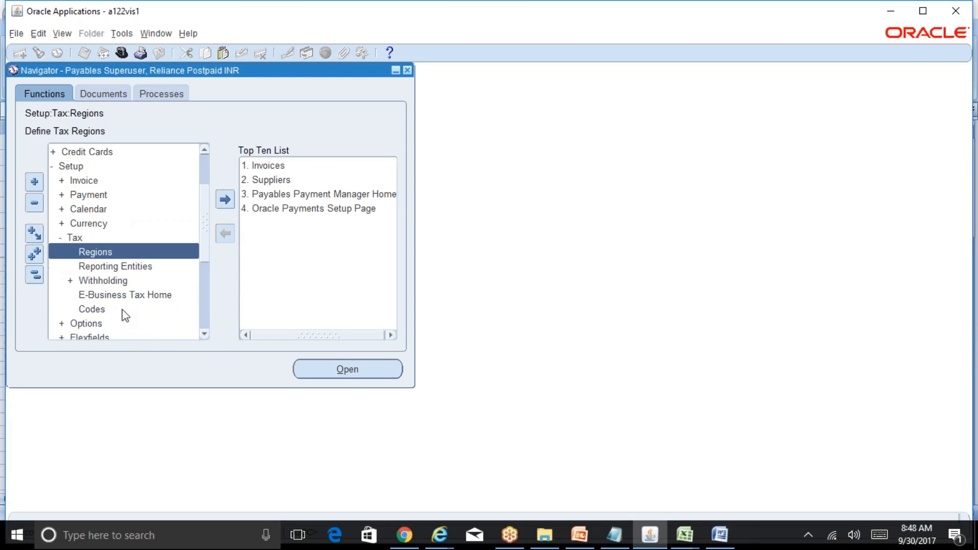
double_click(125, 310)
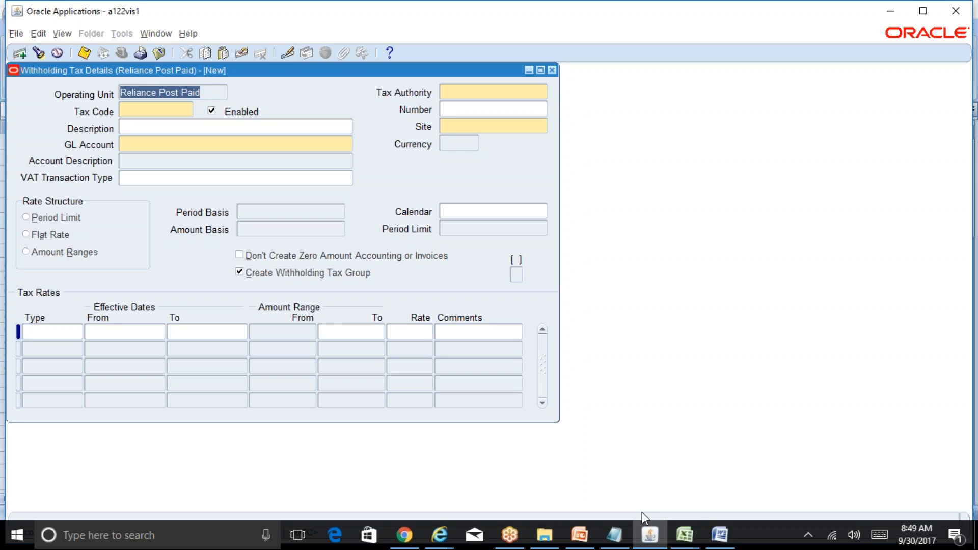
Compare the AP-14 sheet's sample Withholding Tax Details screen in the BR100 workbook, then return to Oracle Applications.
left_click(685, 535)
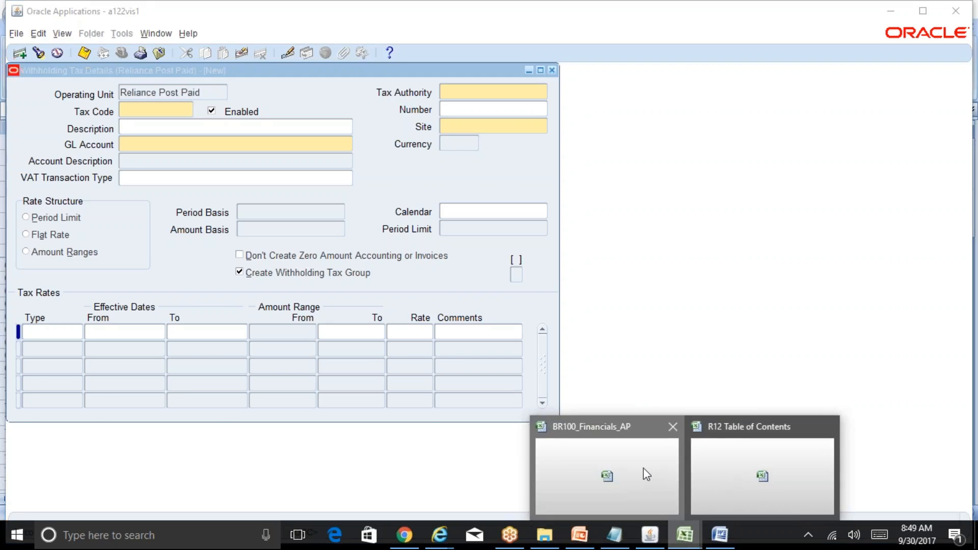
left_click(606, 477)
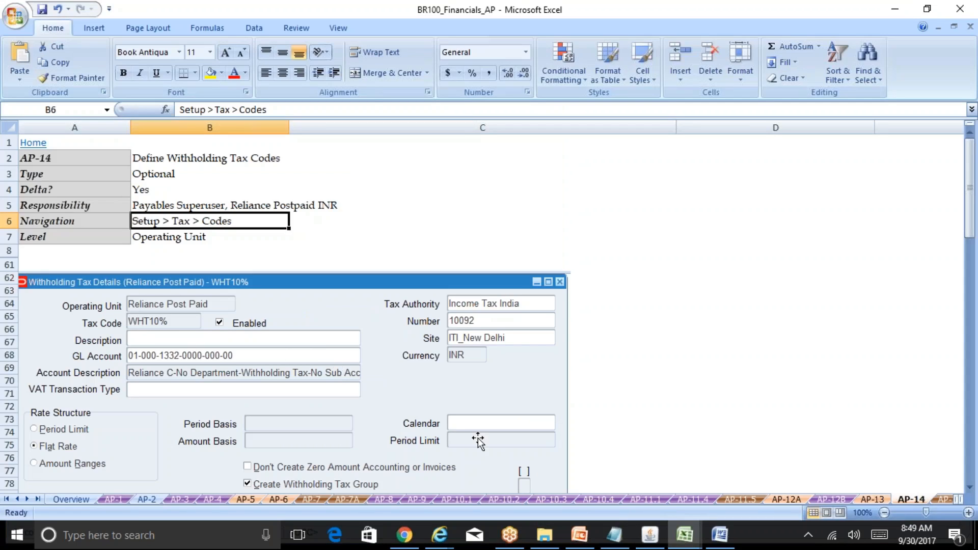
left_click(651, 535)
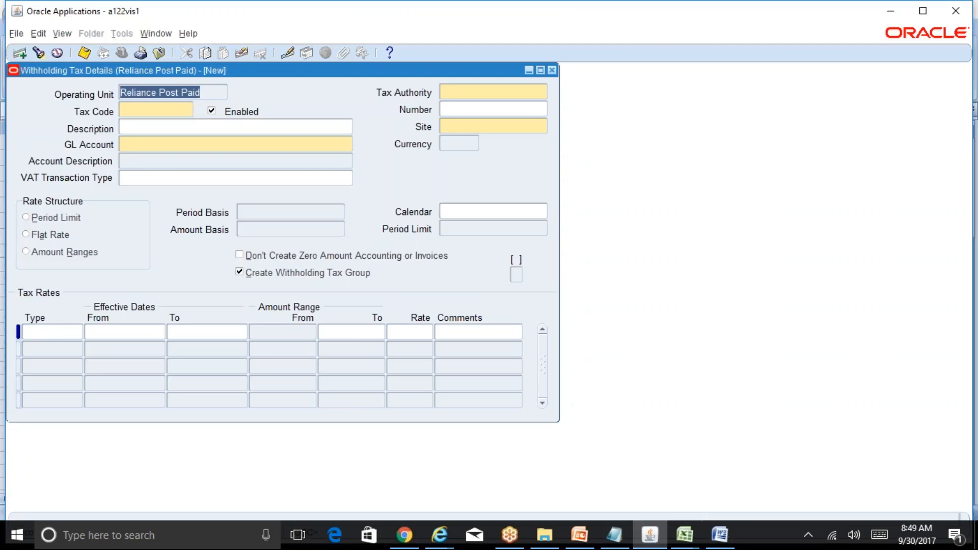
Query the WHT10% withholding tax code and inspect its tax authority and site fields.
key("F11")
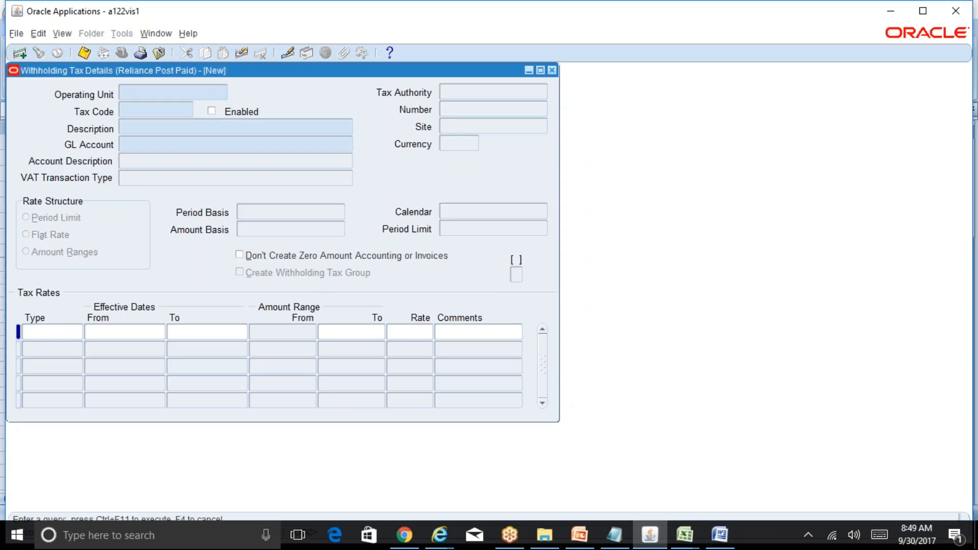
left_click(130, 108)
type("WHT10%")
key("ctrl+F11")
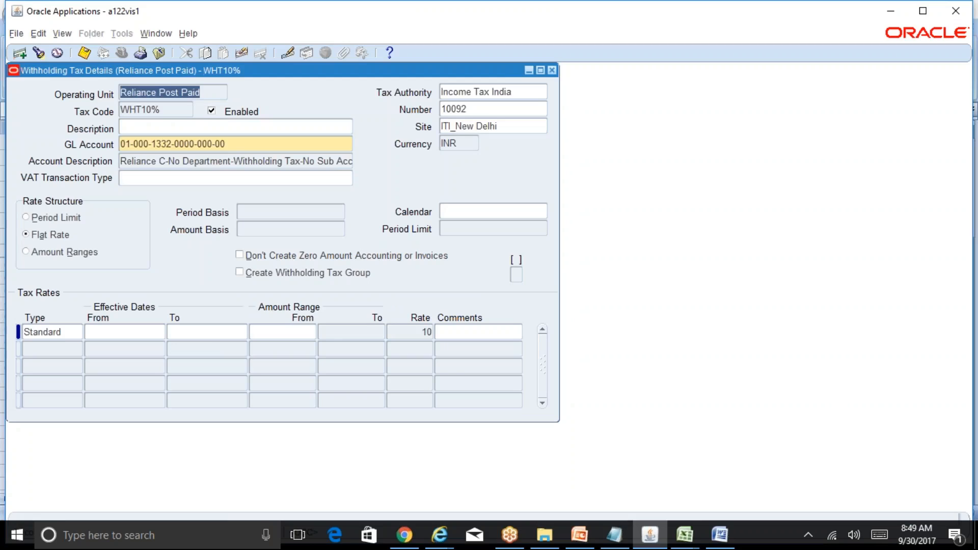
left_click(152, 114)
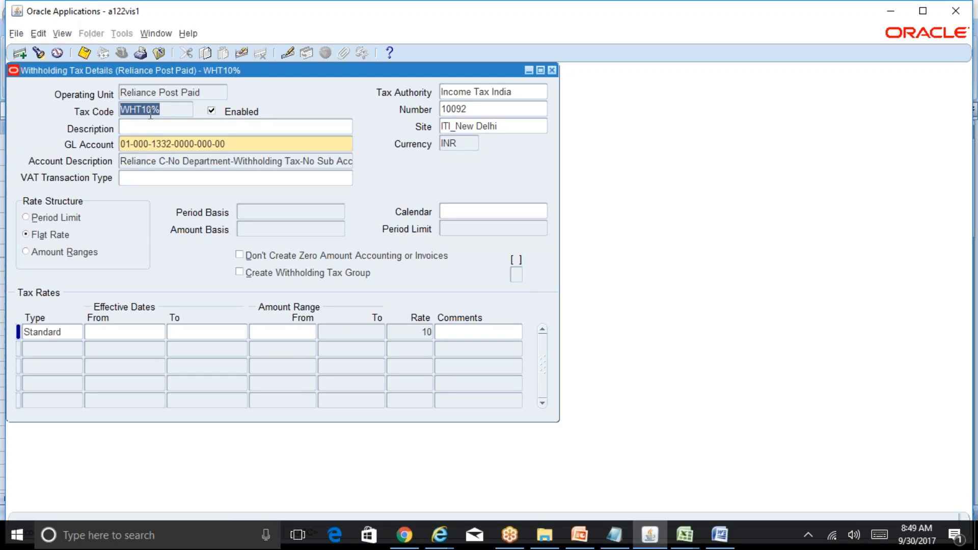
left_click(534, 94)
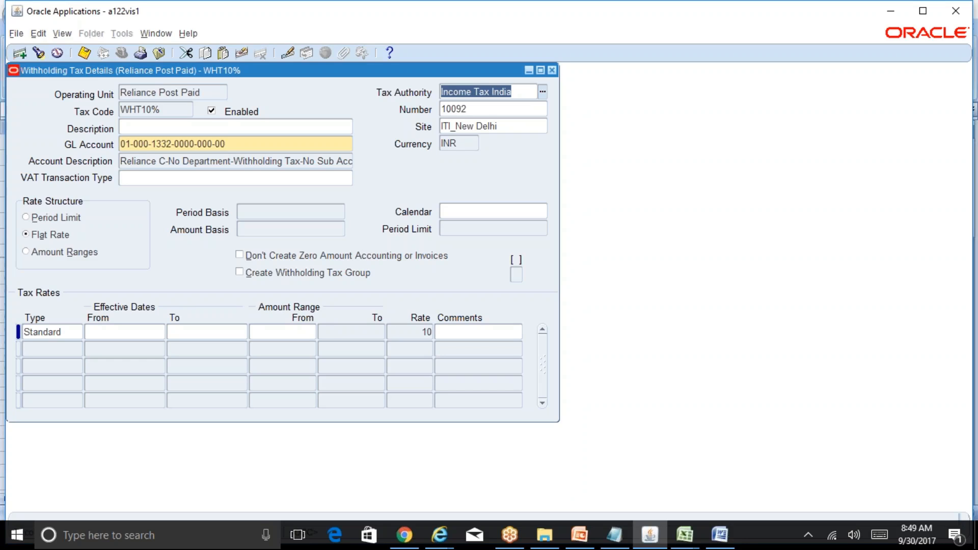
key("Tab")
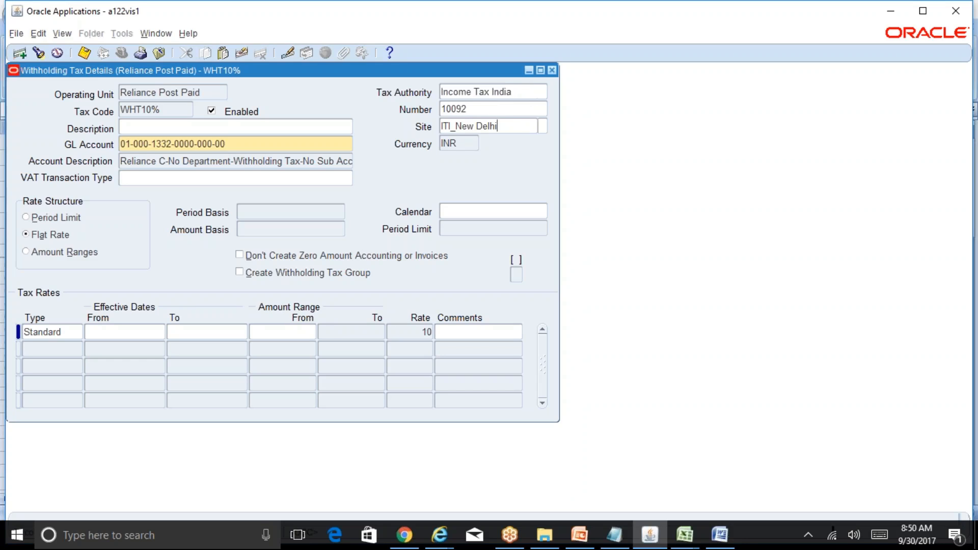
left_click(522, 93)
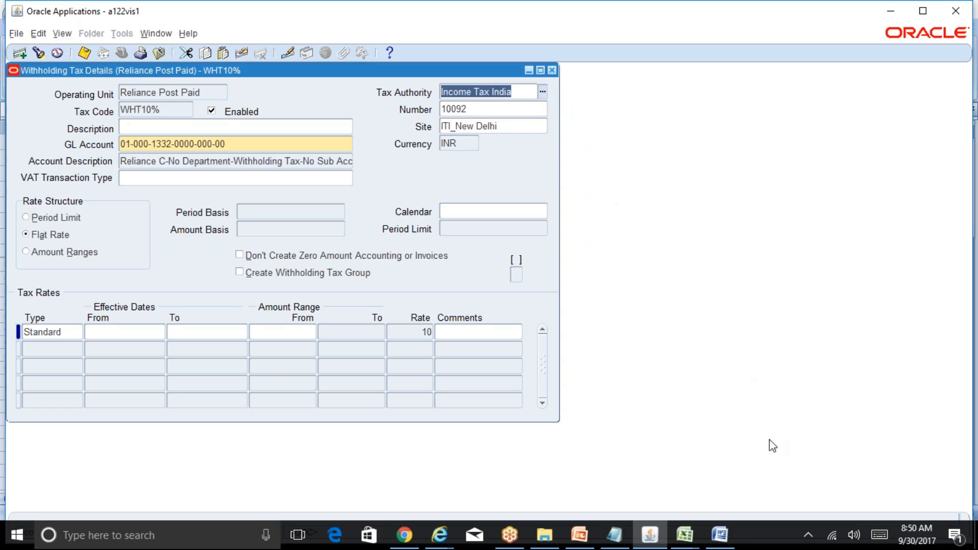
Review the AP-13 Define Tax Authority Type Suppliers sheet in the BR100 workbook, including the supplier Type field, and return to Oracle.
left_click(685, 535)
left_click(662, 479)
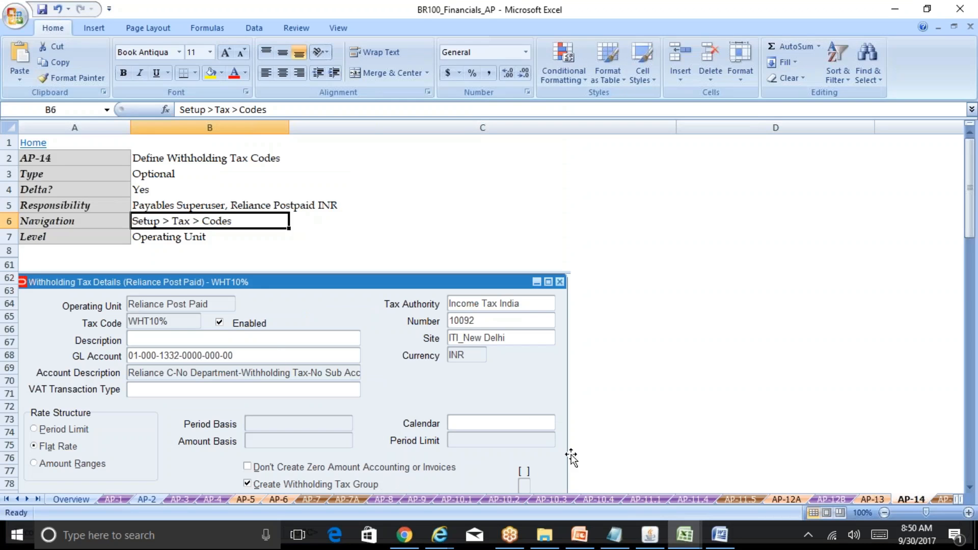
left_click(867, 500)
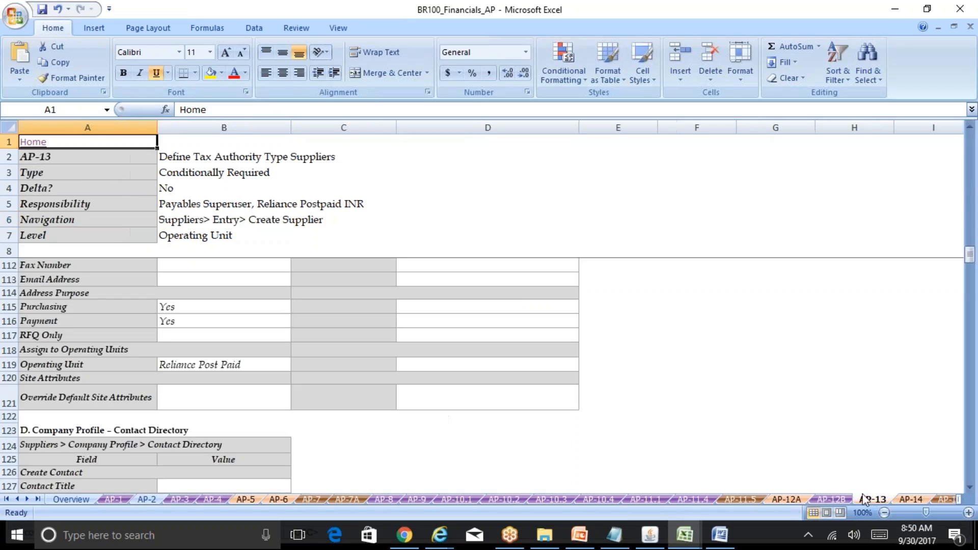
left_click(318, 400)
key("Down")
key("Down")
key("Down")
key("Down")
key("Down")
key("Down")
key("Down")
key("Down")
key("Down")
key("Down")
key("Down")
key("Down")
key("Down")
key("Down")
key("Down")
key("Down")
key("Down")
key("Down")
key("Down")
key("Down")
key("Down")
key("Down")
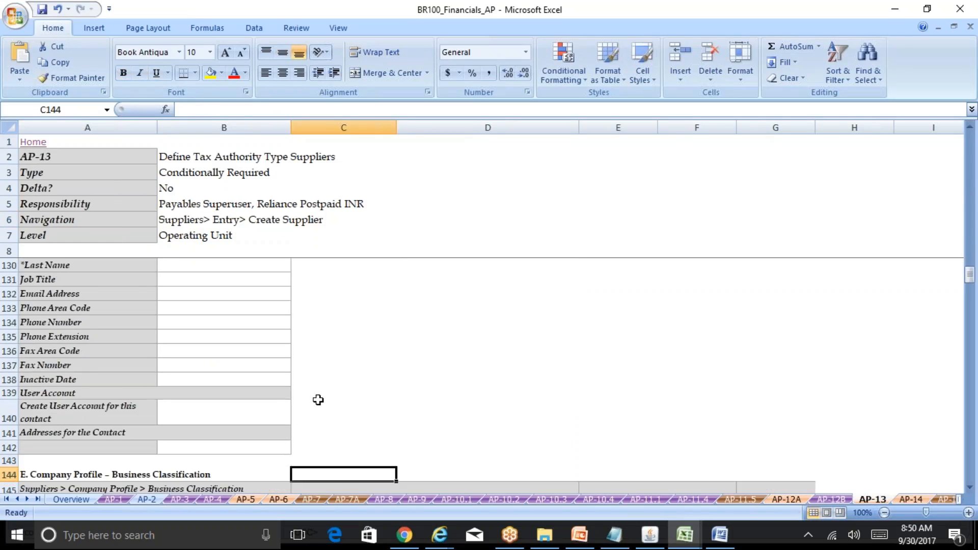
key("Up")
key("Up")
key("Up")
key("Up")
key("Up")
key("Up")
key("Up")
key("Up")
key("Up")
key("Up")
key("Up")
key("Up")
key("Up")
key("Up")
key("Up")
key("Up")
key("Up")
key("Up")
key("Up")
key("Up")
key("Up")
key("Up")
key("Up")
key("Up")
key("Up")
key("Up")
key("Up")
key("Up")
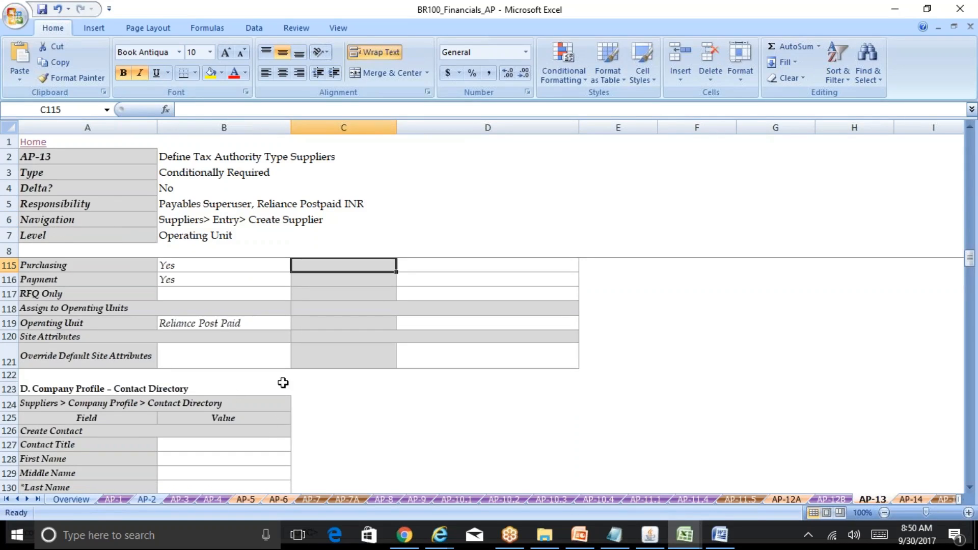
key("ctrl+Home")
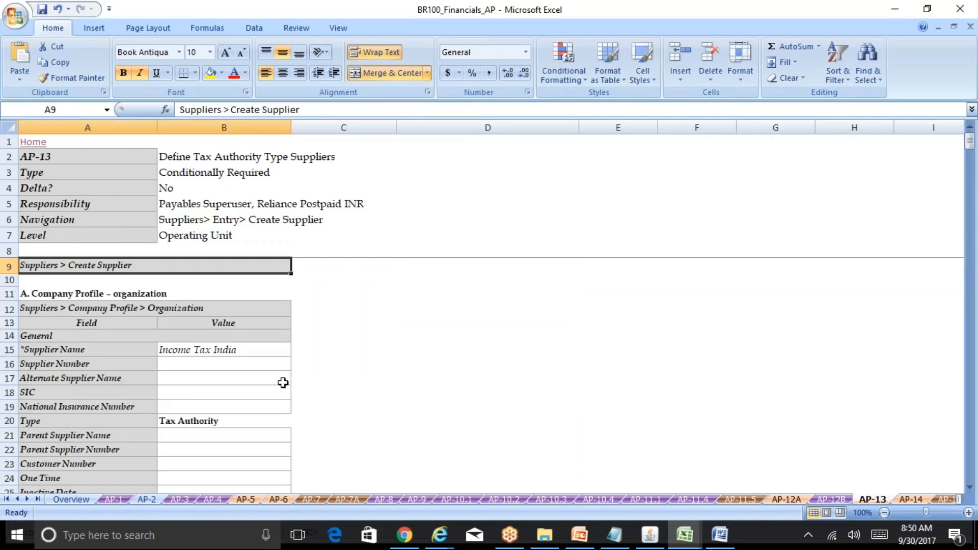
left_click(222, 419)
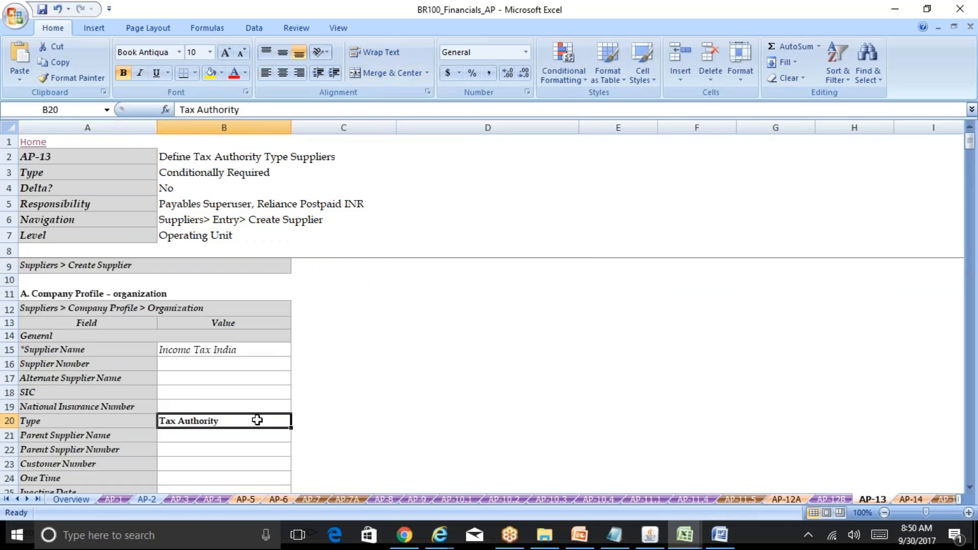
left_click(646, 539)
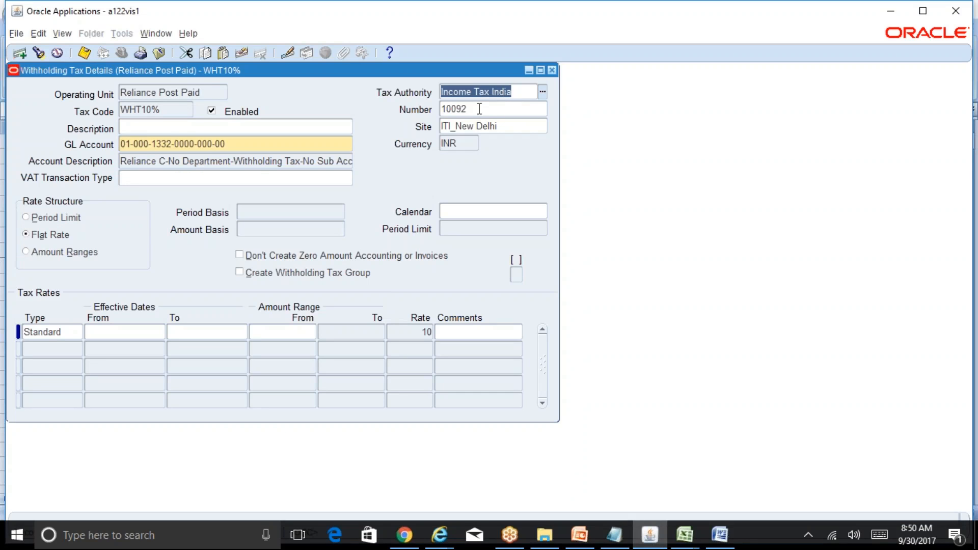
Inspect the WHT10% code's GL account, tax rate type, rate and effective-from date fields.
left_click(245, 146)
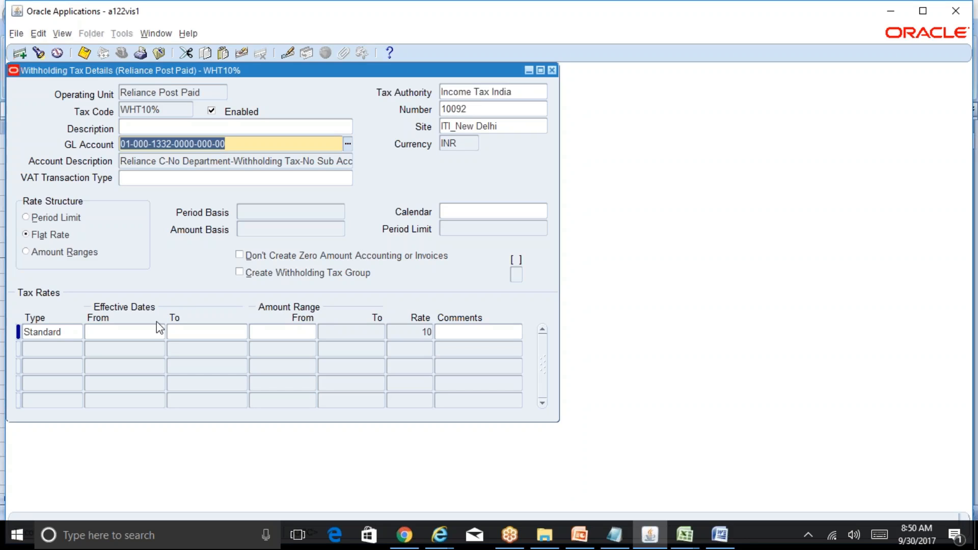
left_click(62, 331)
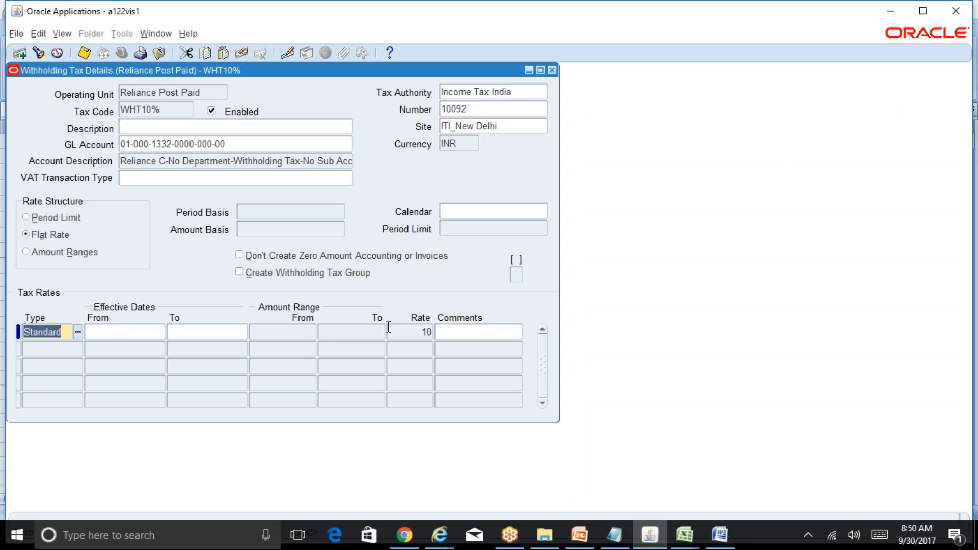
left_click(410, 332)
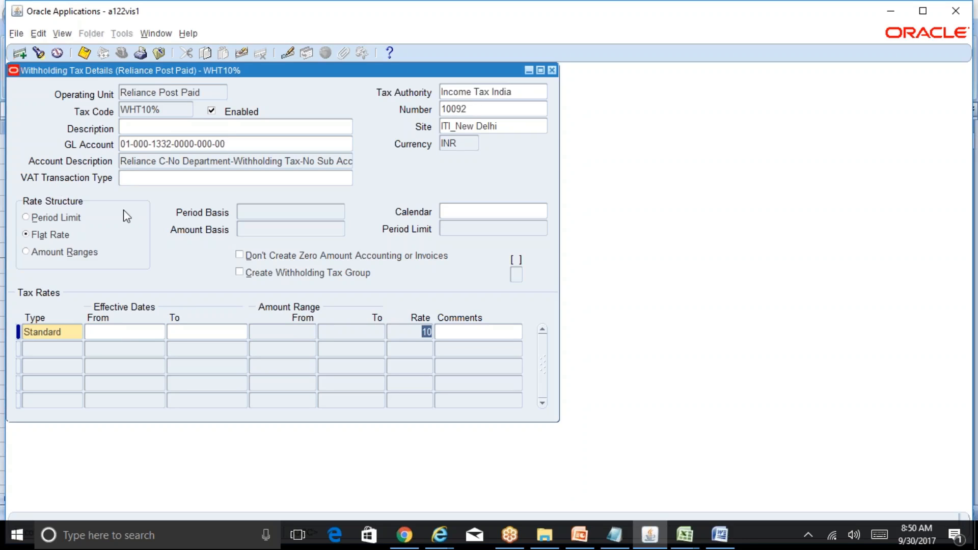
left_click(79, 330)
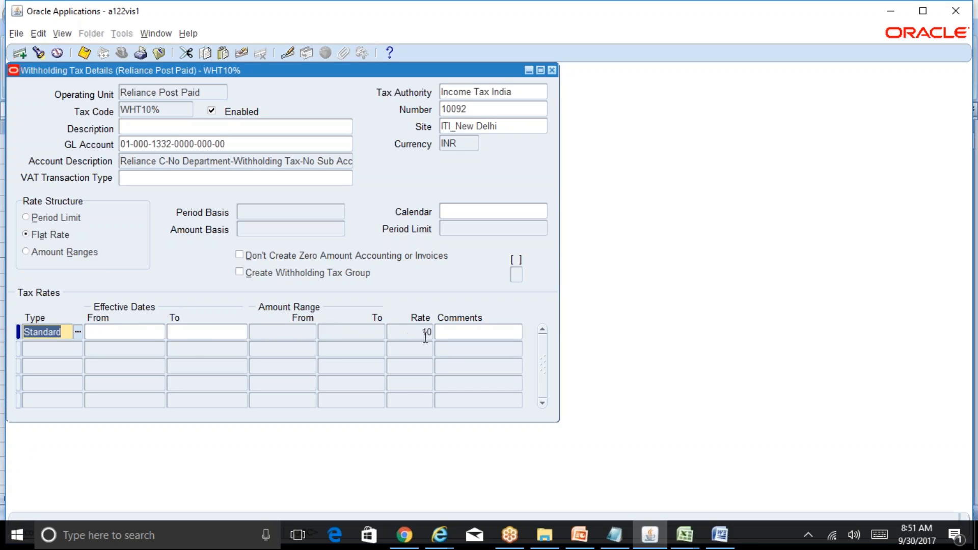
left_click(137, 335)
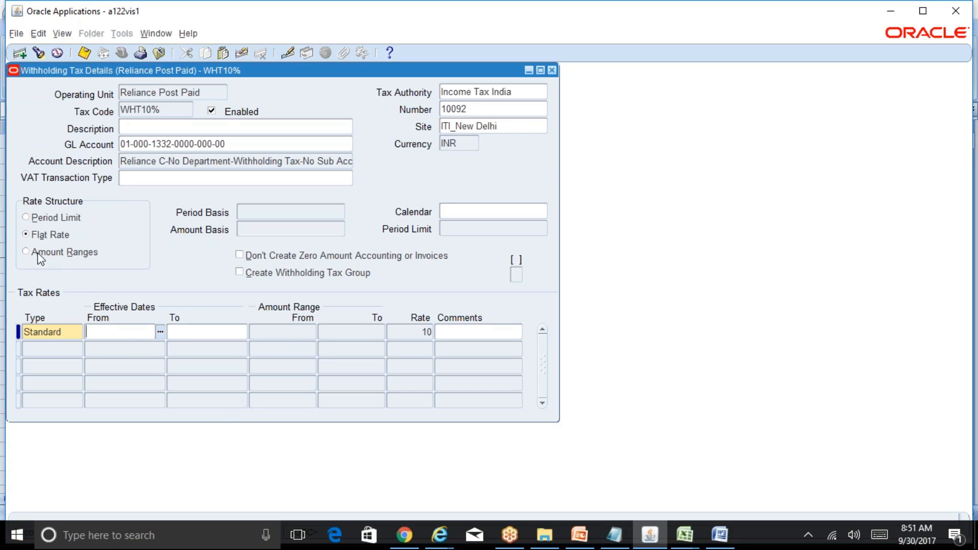
Look at the Running Notes_AP sheet in the R12 Table of Contents workbook and return to Oracle.
left_click(685, 535)
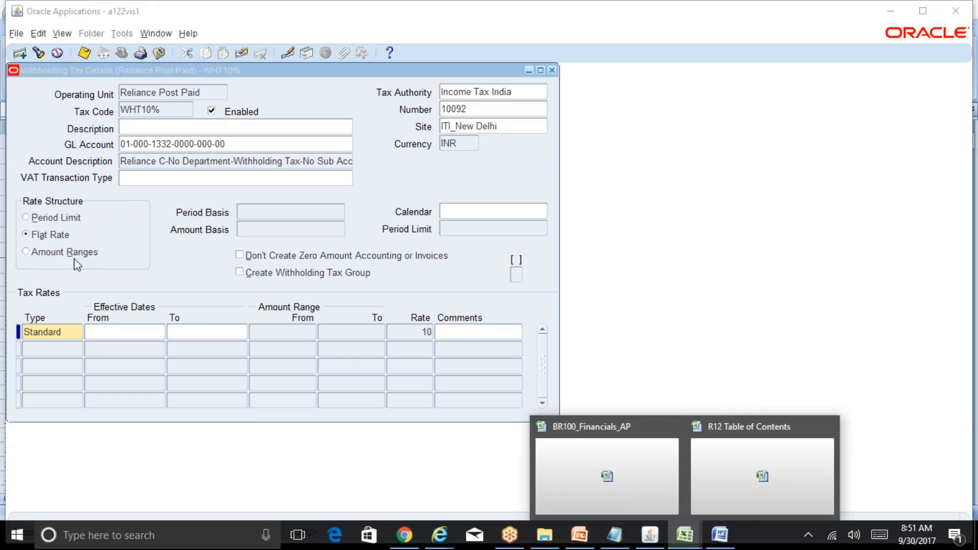
left_click(674, 457)
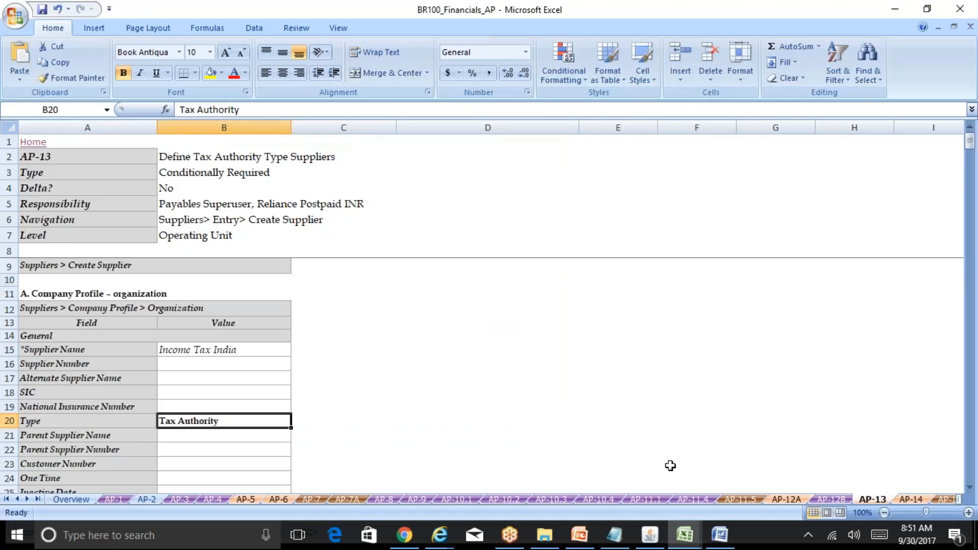
left_click(734, 498)
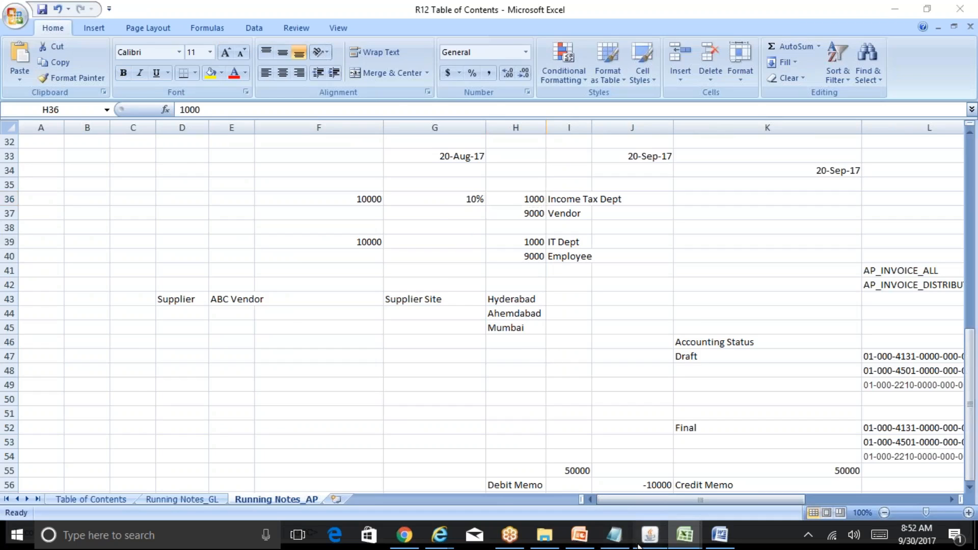
left_click(651, 535)
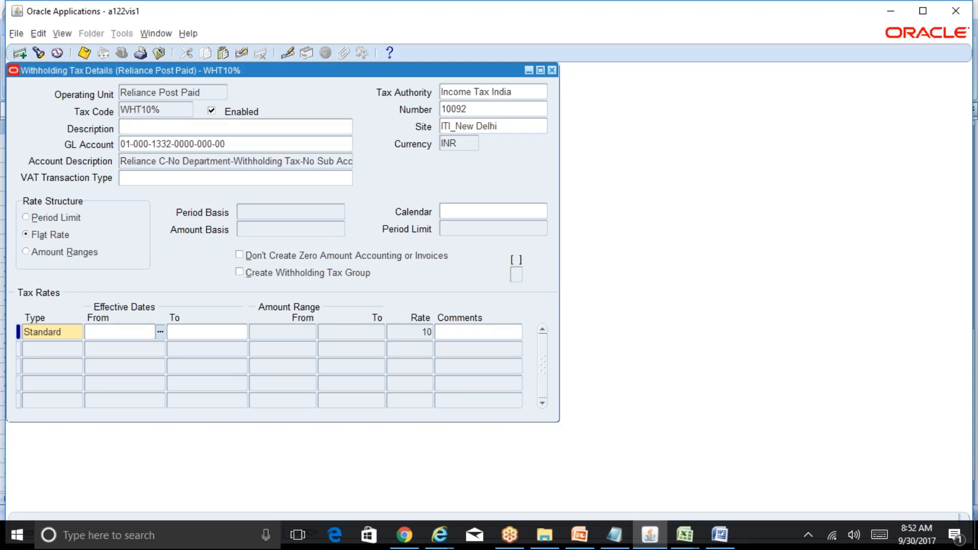
In the Running Notes_AP sheet, enter Apr-17 to Mar-18 in cell F46.
mouse_move(685, 534)
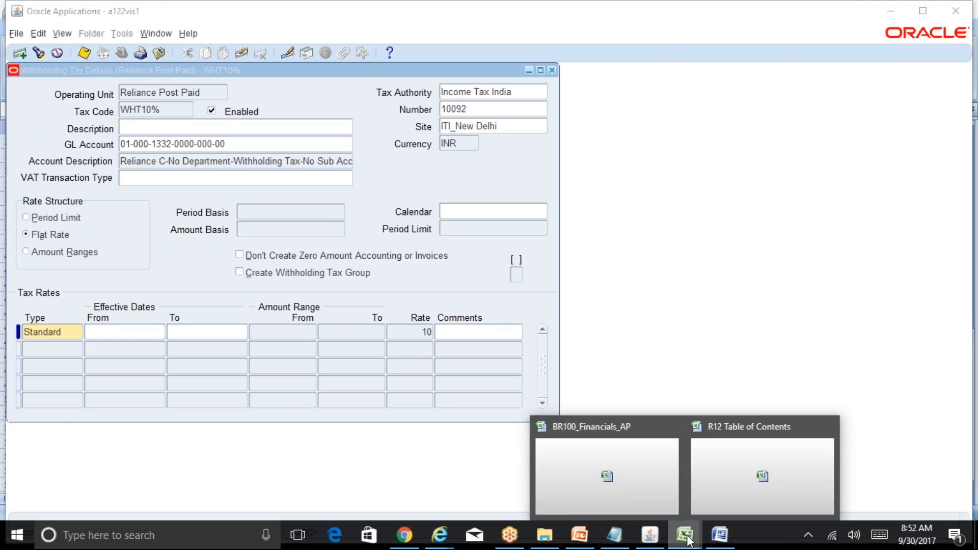
left_click(667, 486)
left_click(760, 483)
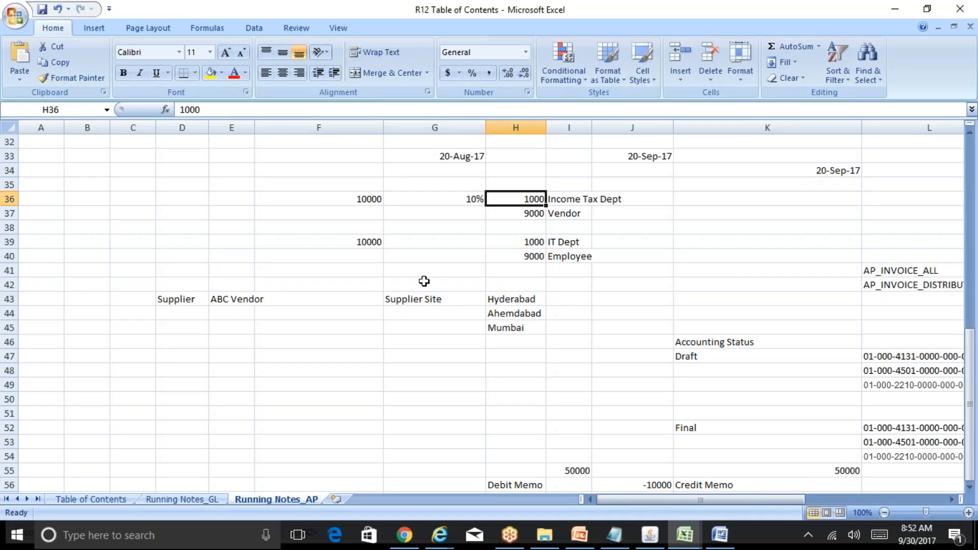
left_click(323, 342)
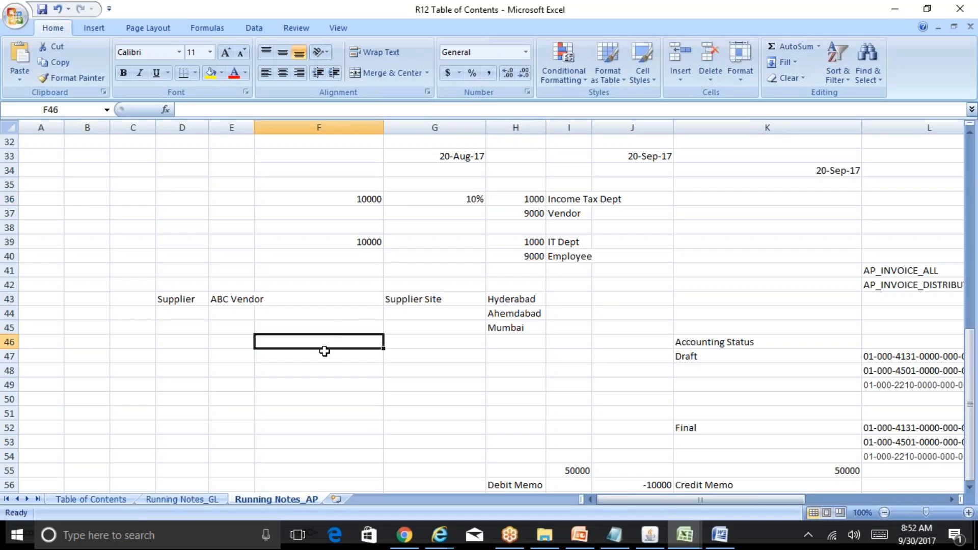
type("Apr")
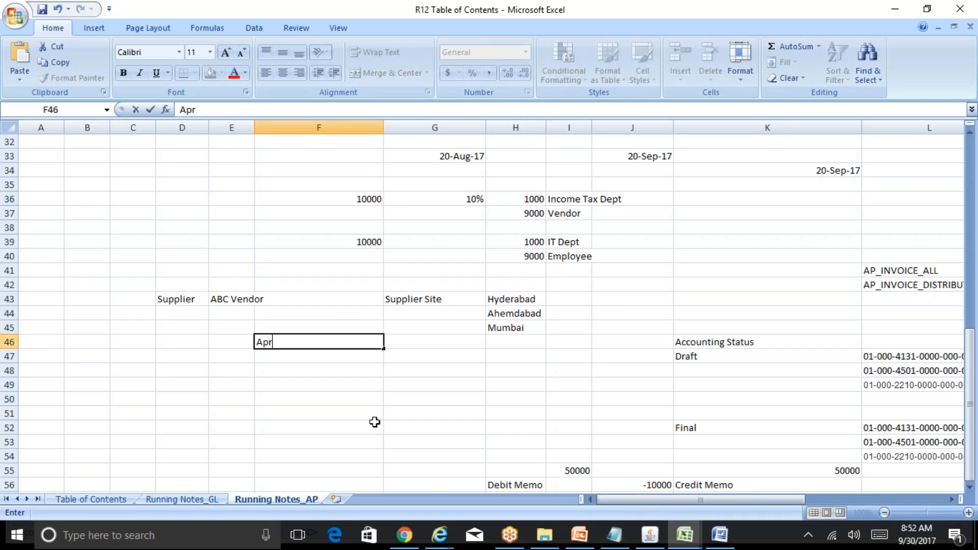
type("-17 to Mar-18")
key("Return")
key("Up")
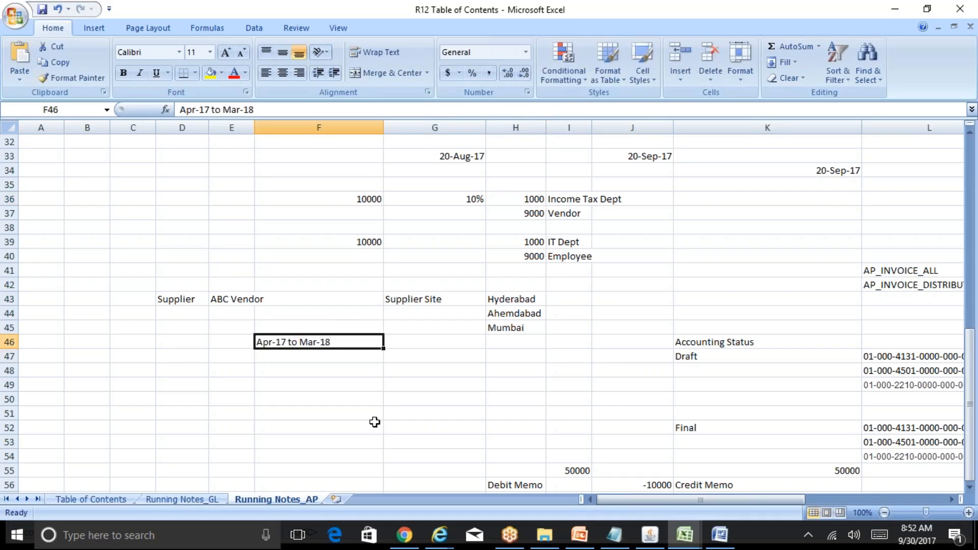
Enter <50000 in cell G46 and 0% in cell H46 of the running notes.
key("Right")
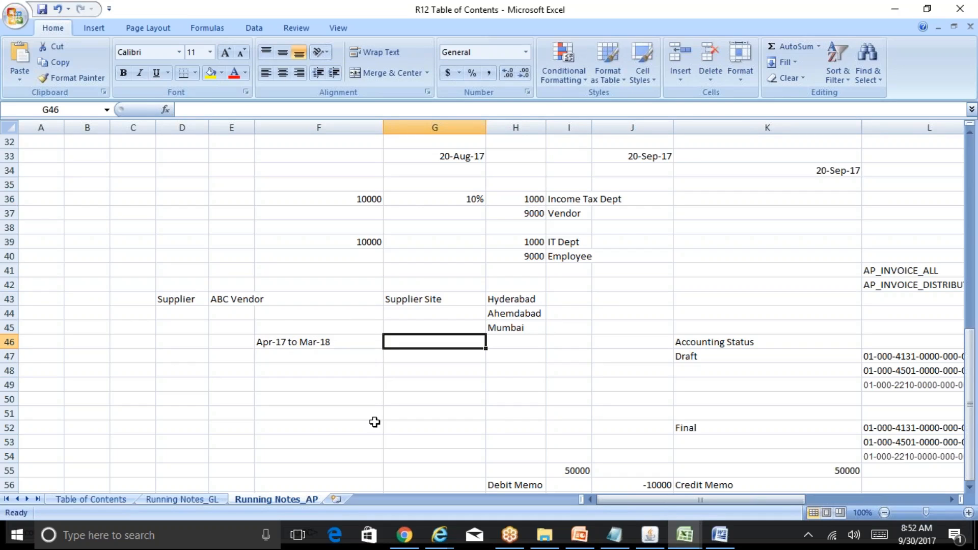
type("<50000")
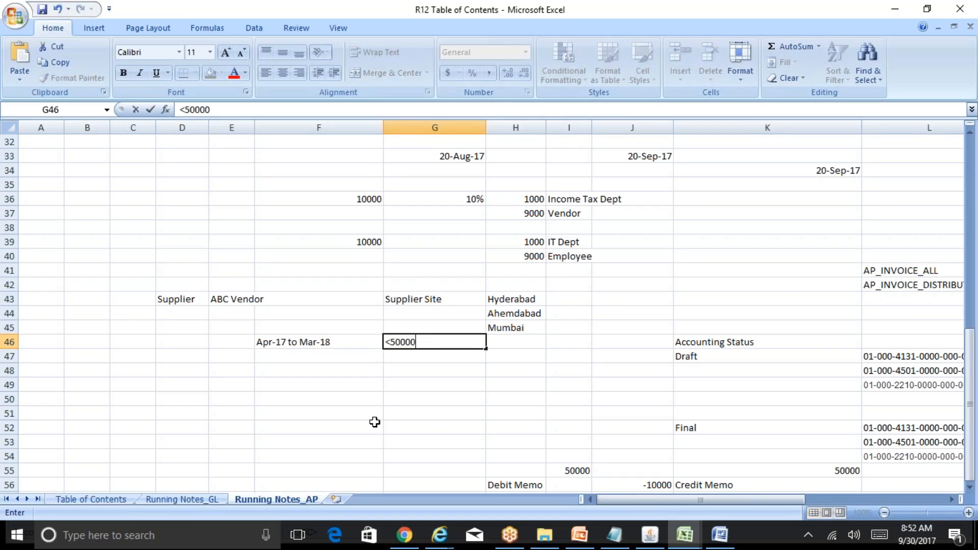
key("Tab")
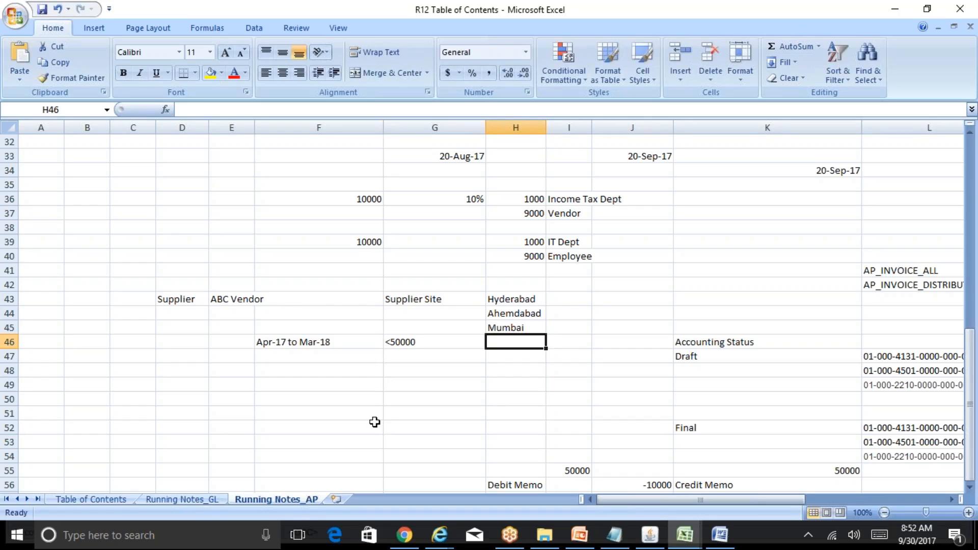
type("0%")
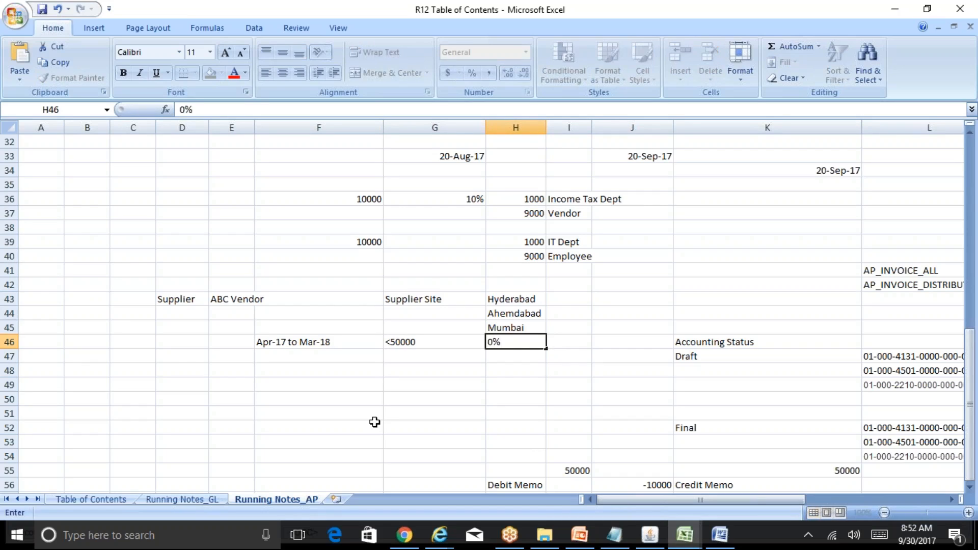
key("Return")
key("Left")
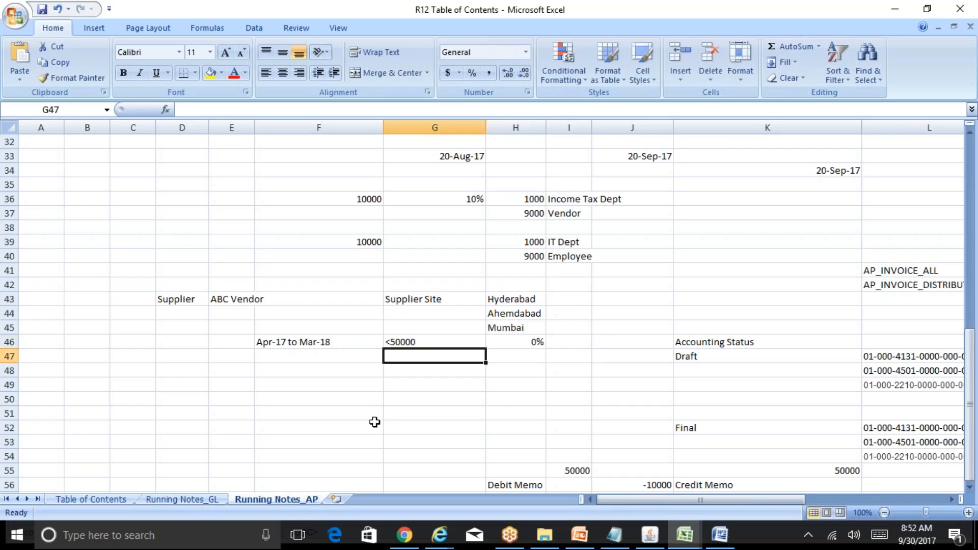
Enter >50000 in cell G47 and 10% in cell I47 of the running notes.
type(">50000")
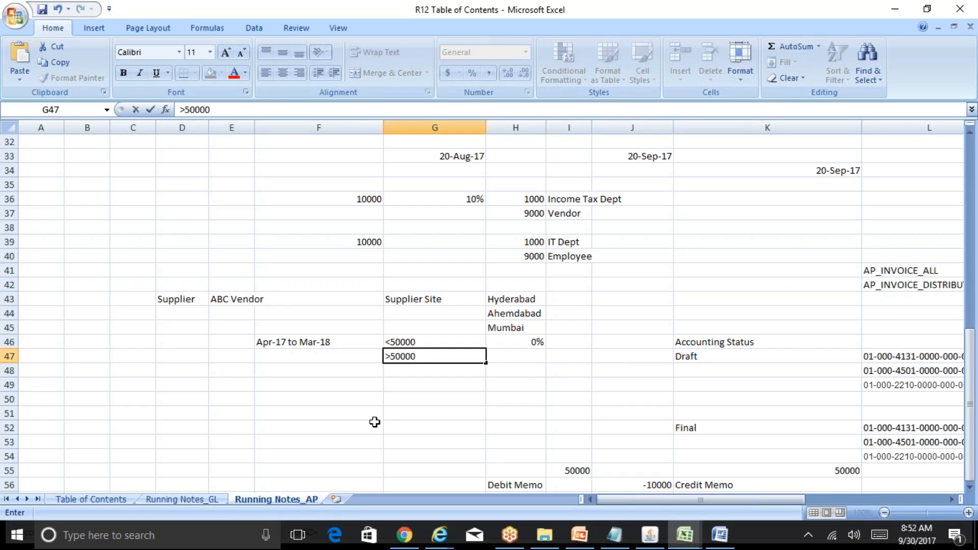
key("Tab")
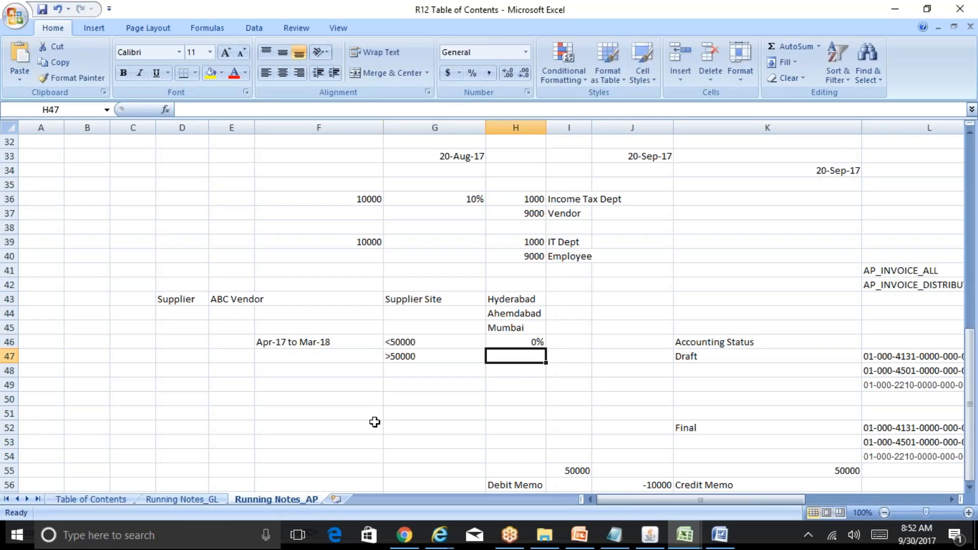
key("Tab")
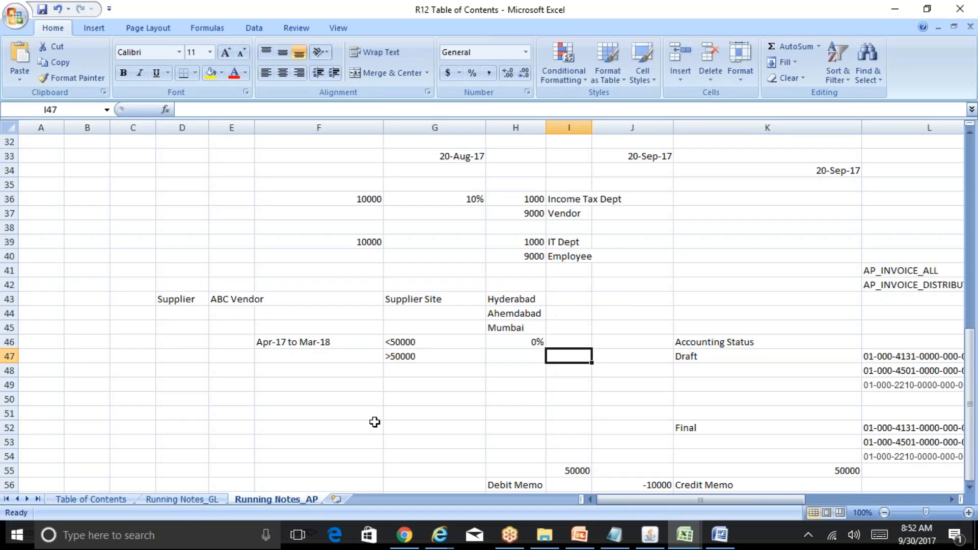
type("10%")
key("Return")
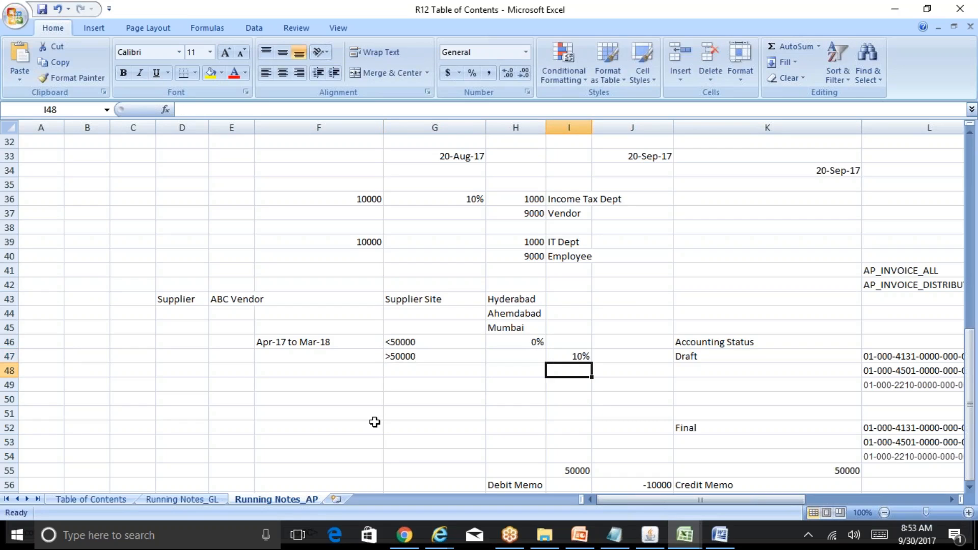
Review the withholding scenario entries in rows 46 and 47 of the running notes.
key("Up")
key("Up")
key("Left")
key("Left")
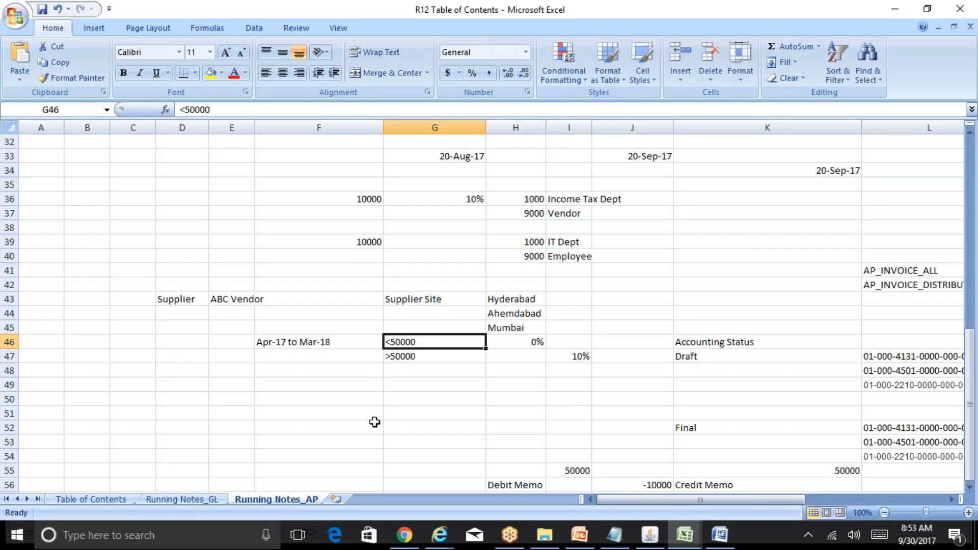
key("Down")
key("Up")
key("Left")
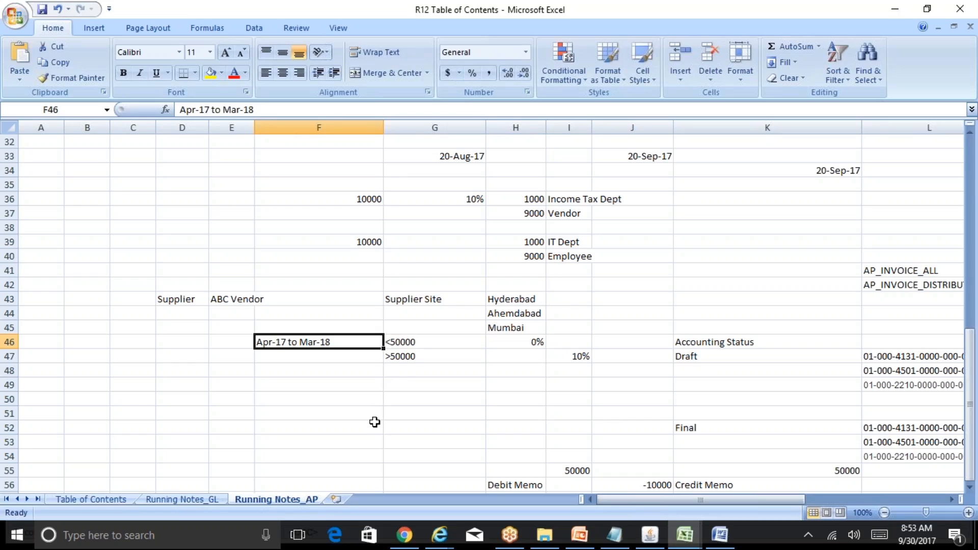
key("Right")
key("Right")
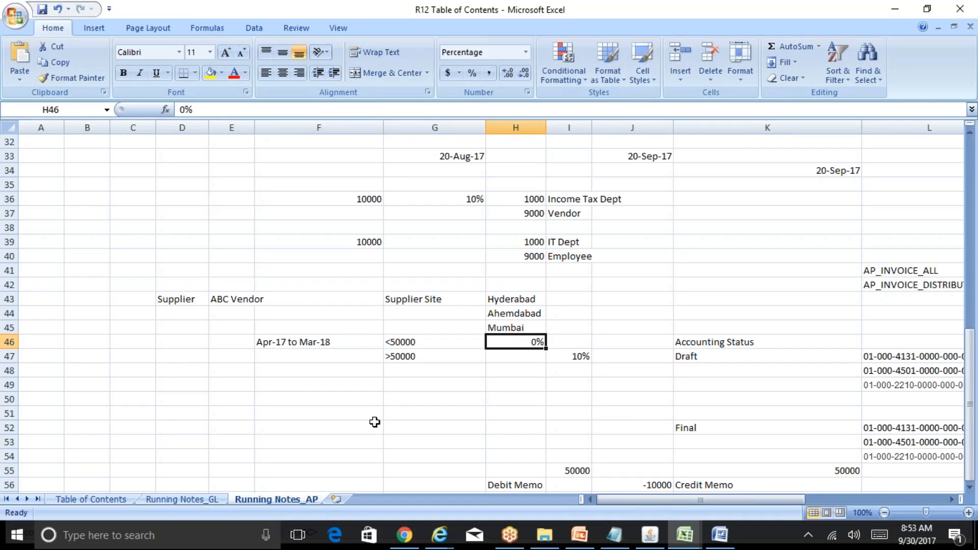
key("Left")
key("Left")
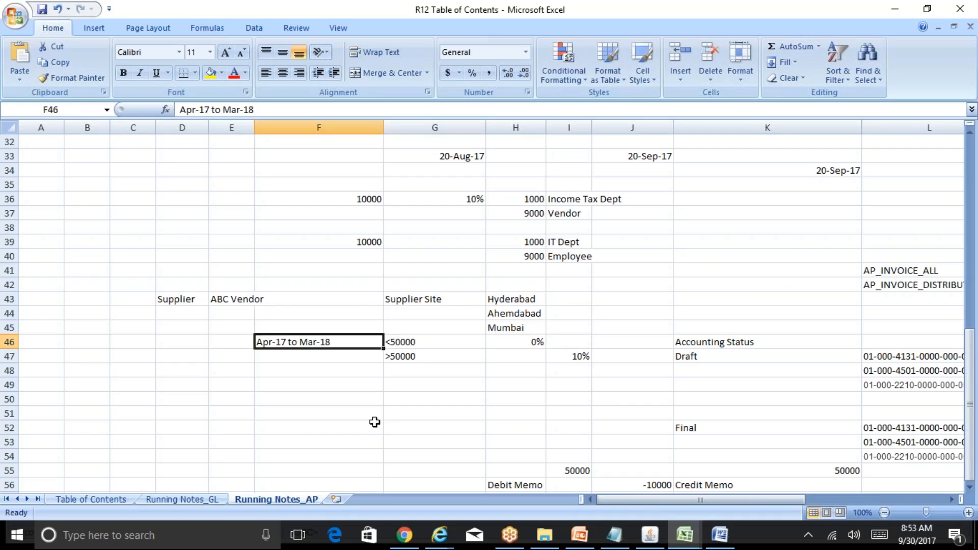
key("Right")
key("Right")
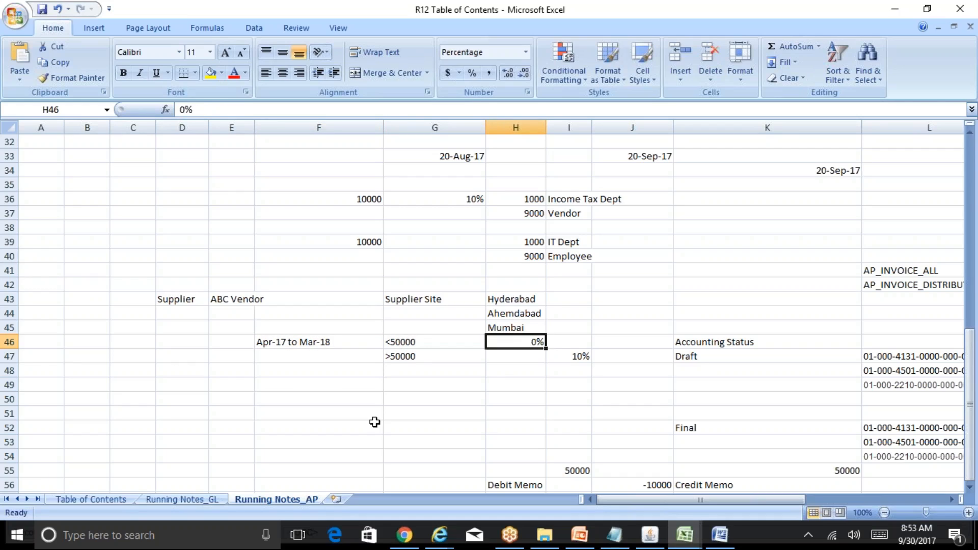
key("Down")
key("Left")
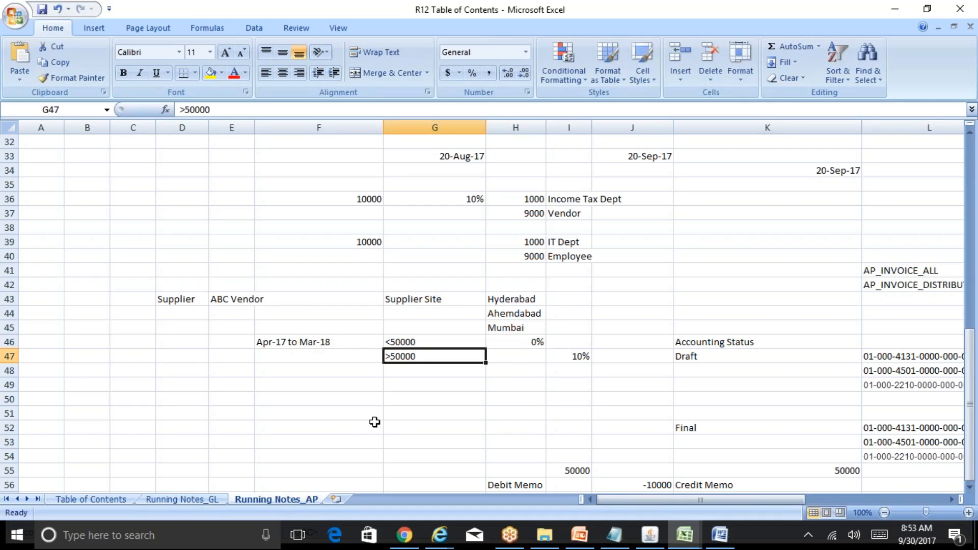
key("Right")
key("Right")
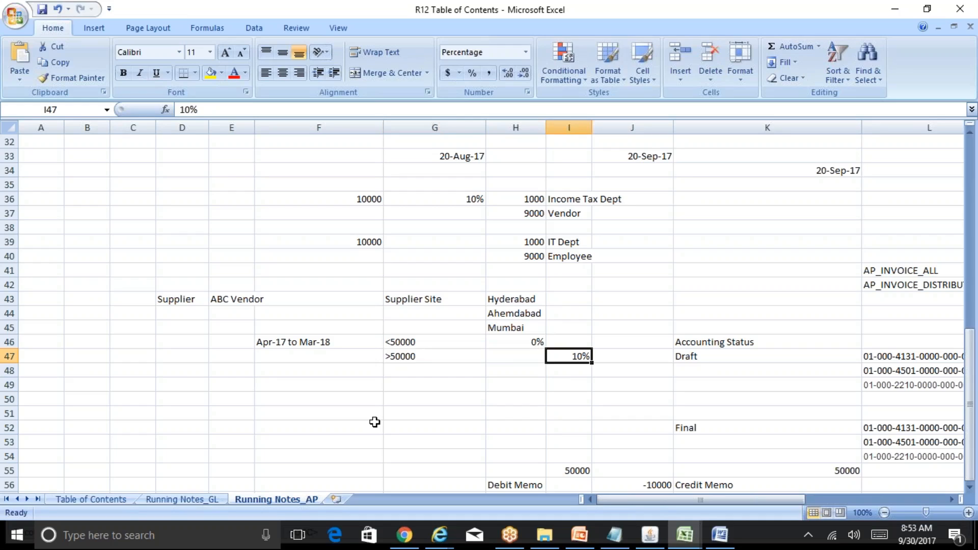
key("Left")
key("Up")
key("Down")
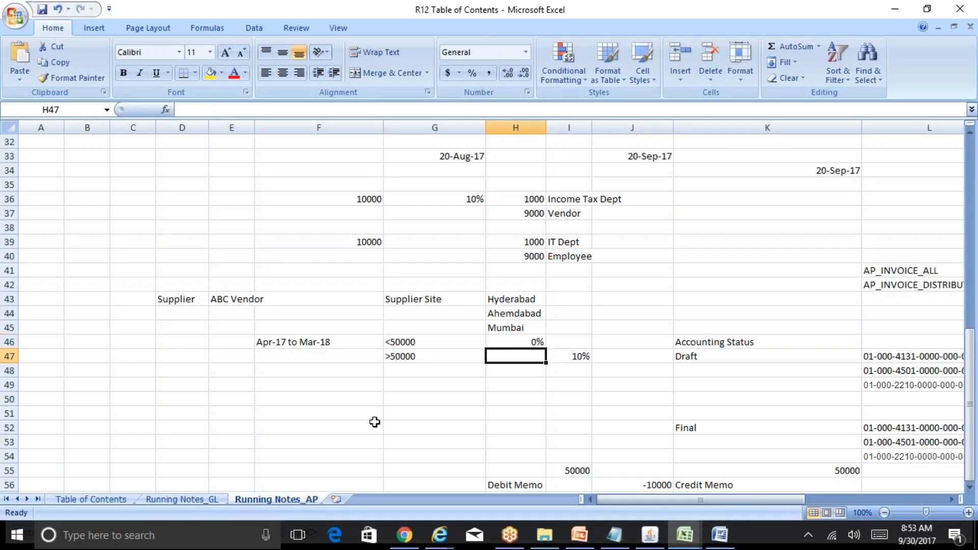
key("Left")
key("Right")
key("Right")
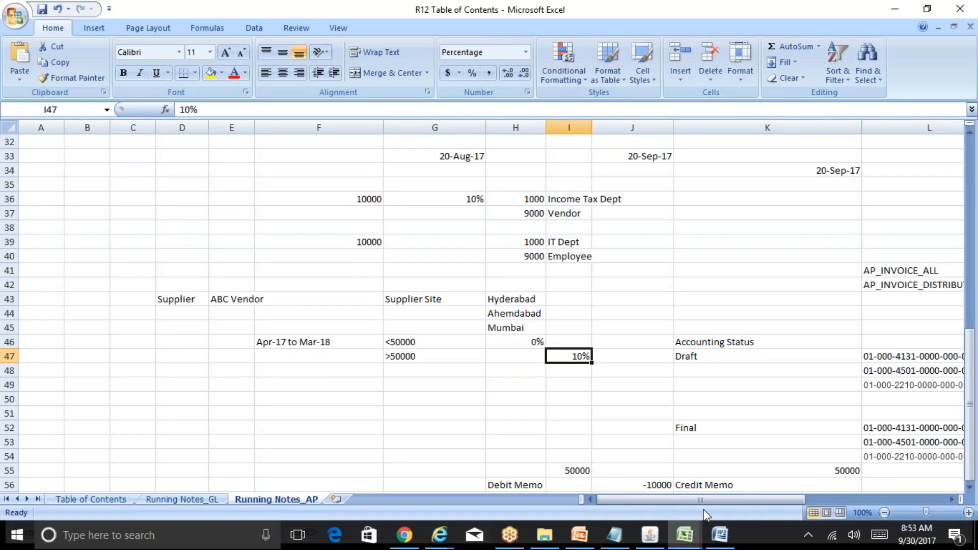
Switch to Oracle, review the WHT10% code's rate and tax code fields, and close the withholding tax window.
left_click(650, 535)
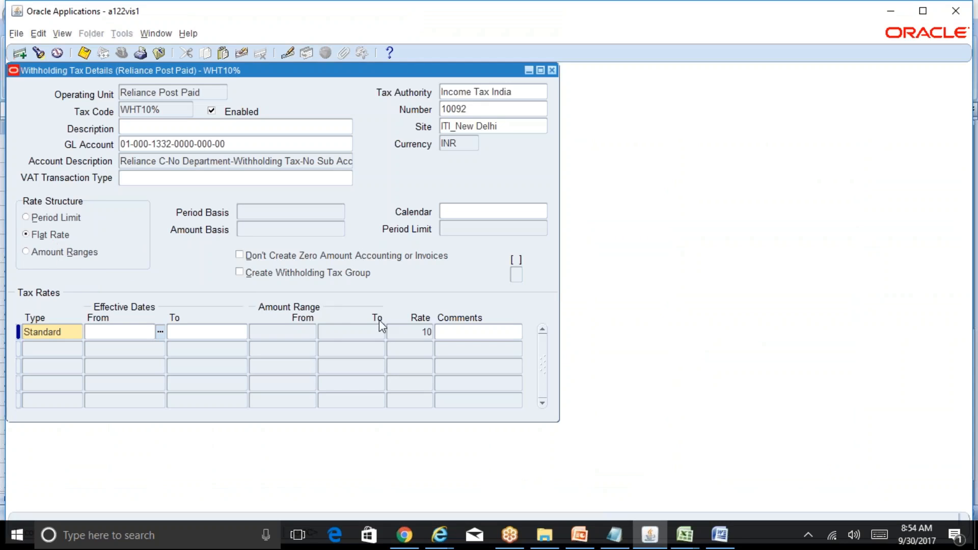
left_click(421, 332)
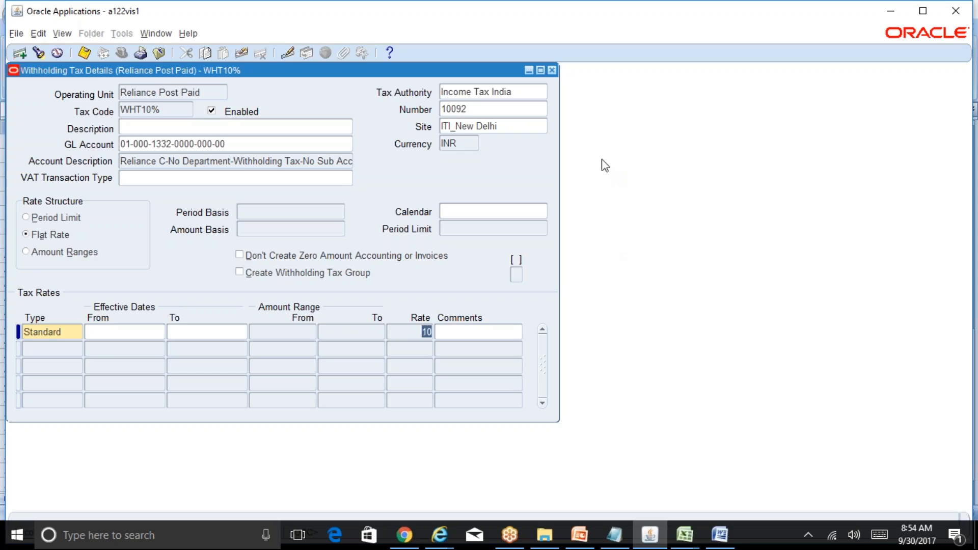
left_click(170, 109)
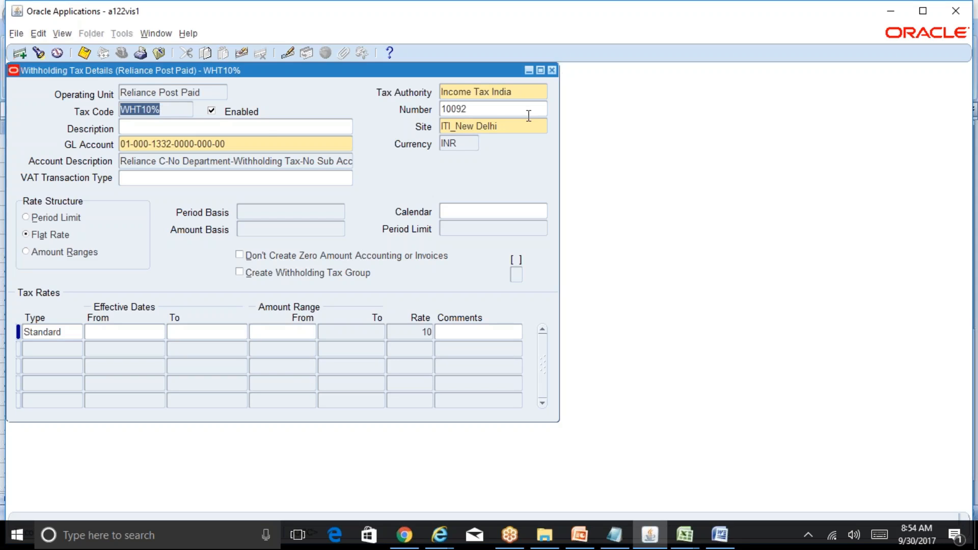
left_click(553, 70)
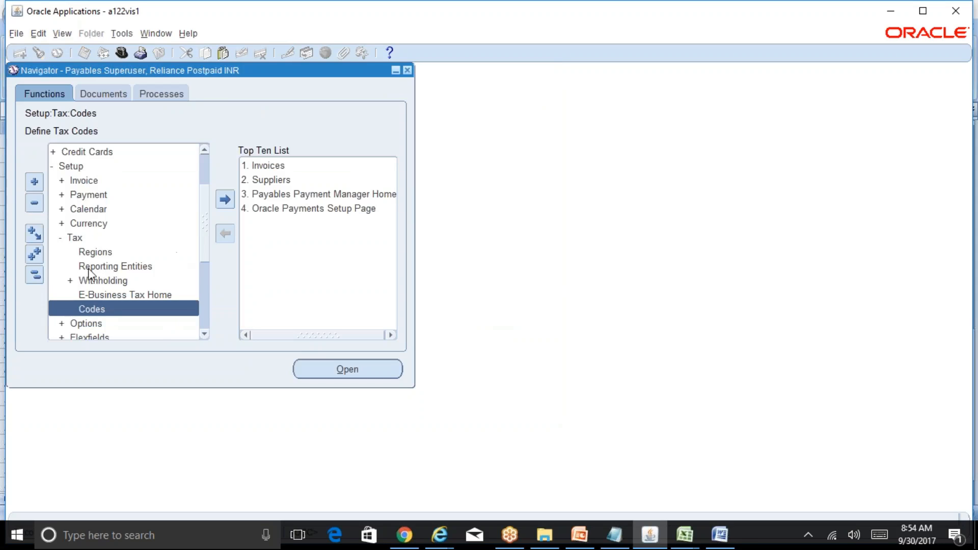
Open the Suppliers page and search for supplier ABC Vendor.
left_click(34, 275)
double_click(108, 197)
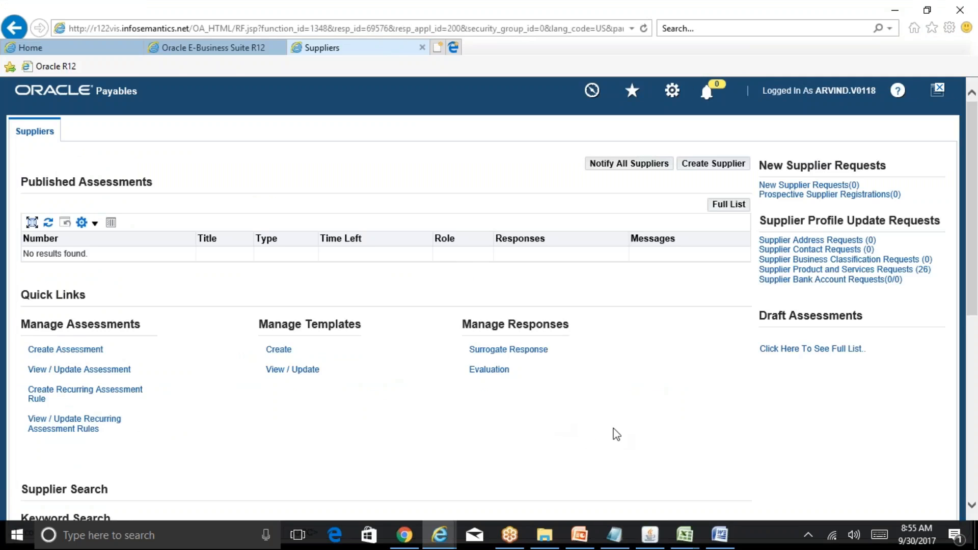
left_click_drag(970, 272, 971, 441)
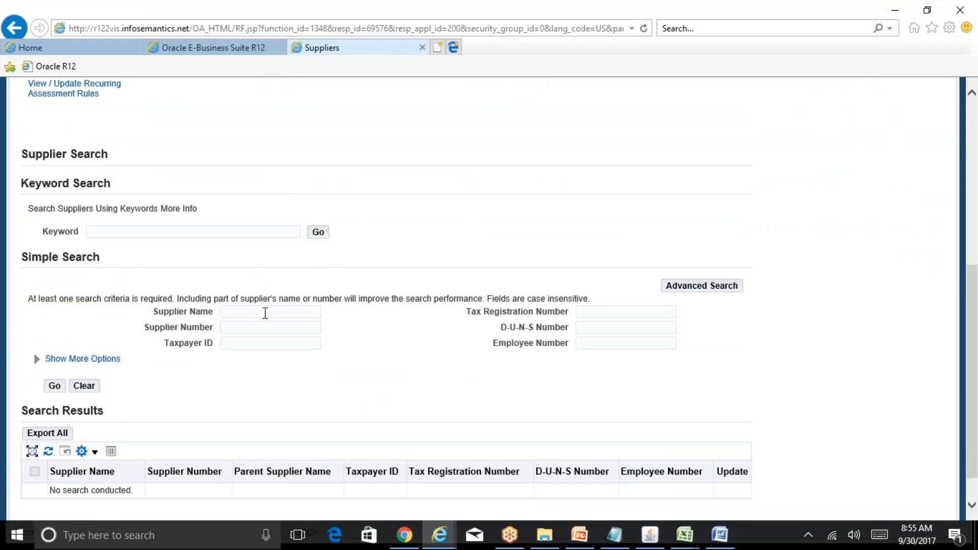
left_click(265, 313)
type("ABC Vendor")
left_click(55, 386)
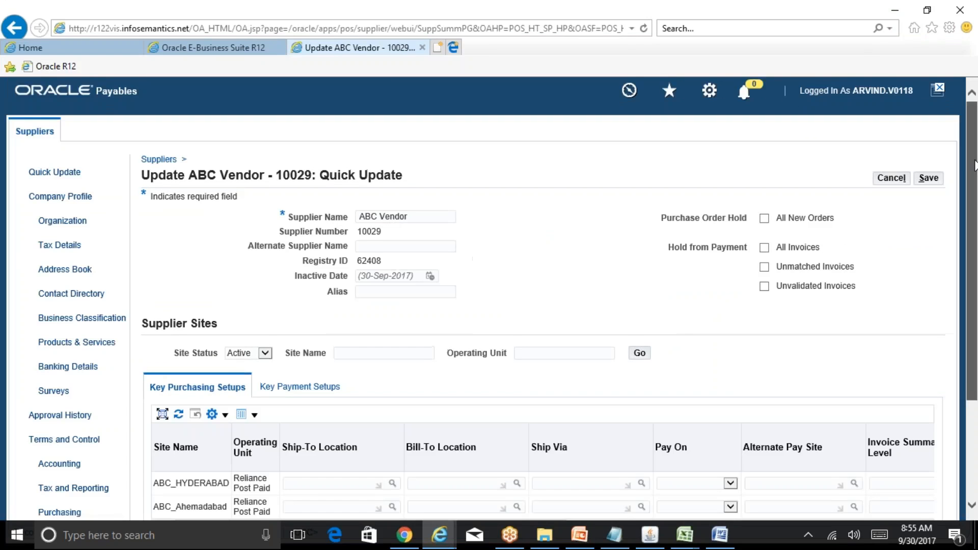
Review ABC Vendor's address book and the site uses of the ABC_Ahemadabad address.
left_click_drag(975, 166, 977, 244)
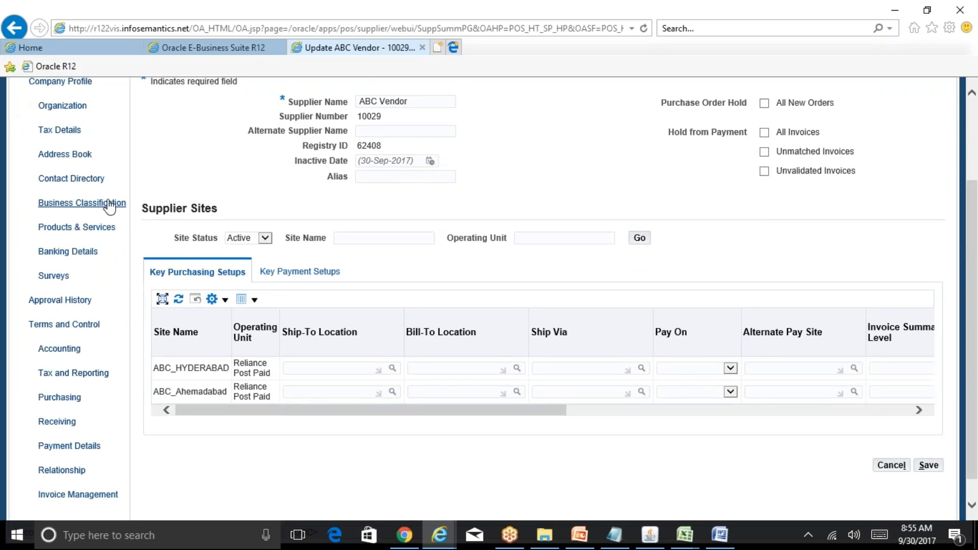
left_click(65, 155)
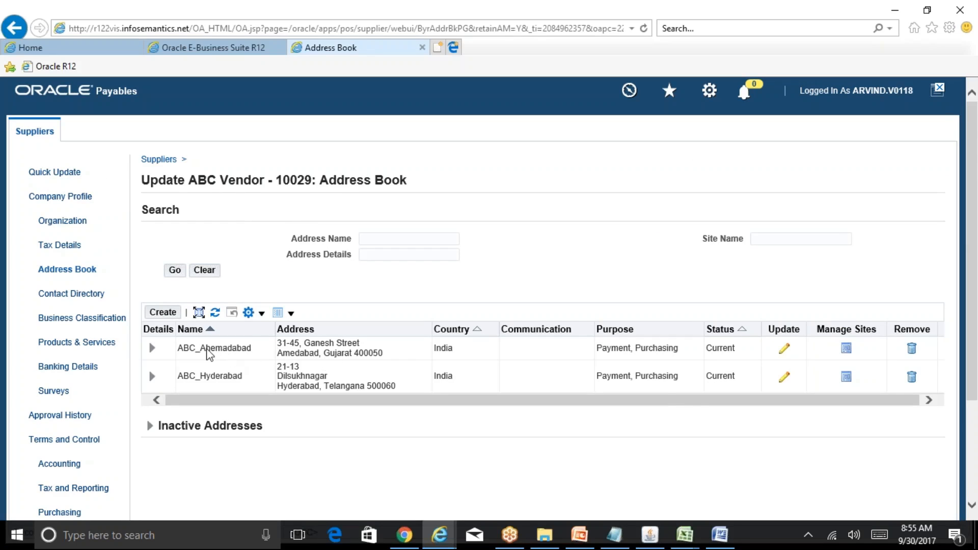
left_click(847, 350)
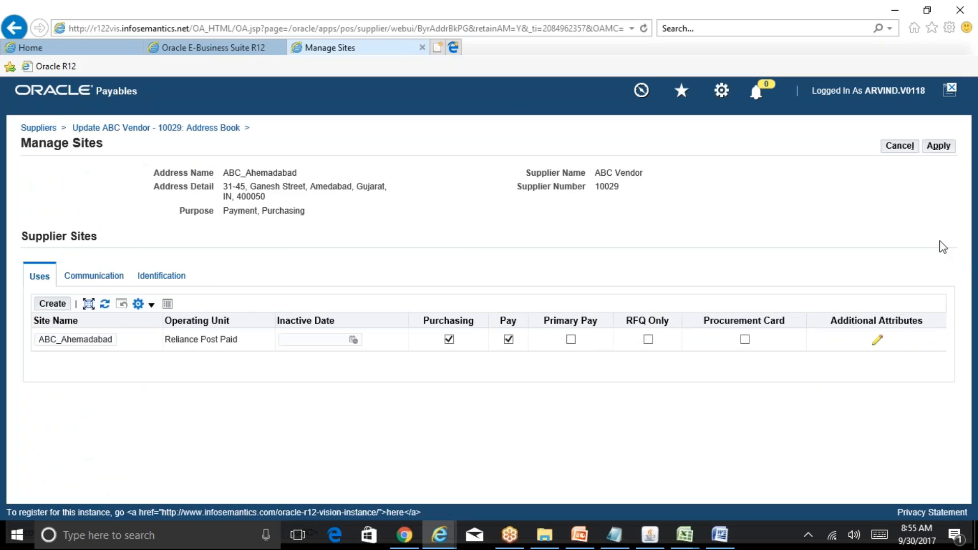
left_click(897, 147)
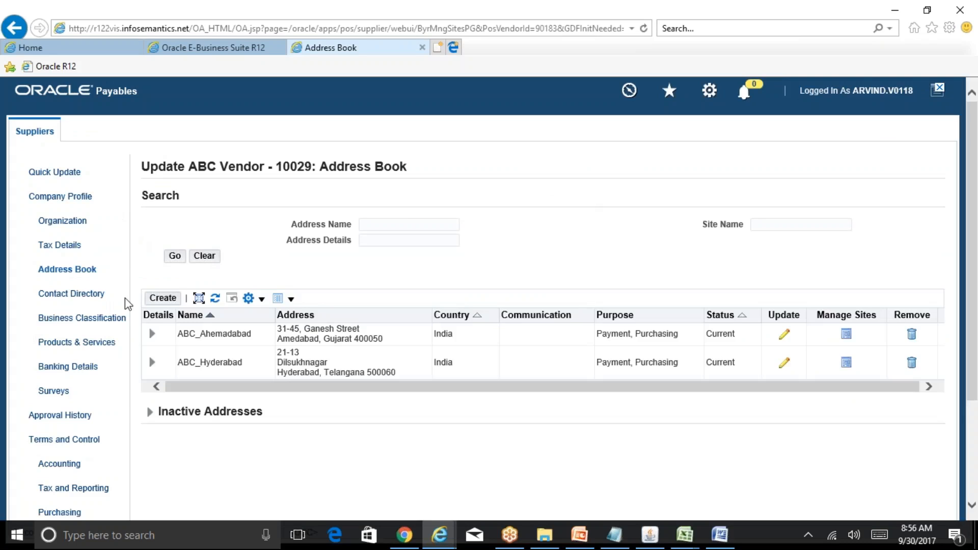
Review ABC Vendor's Tax and Reporting page and its supplier sites.
left_click(92, 490)
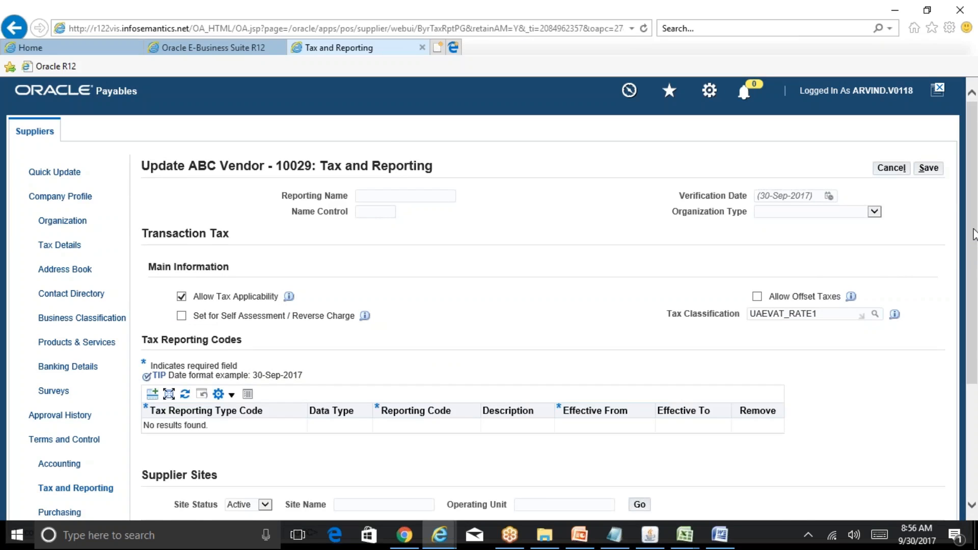
left_click_drag(975, 235, 977, 375)
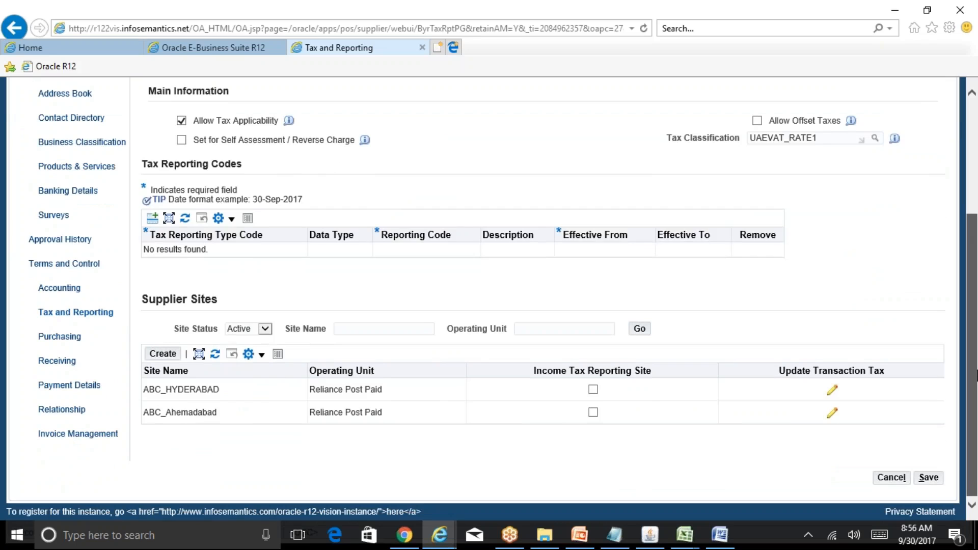
left_click_drag(977, 376, 974, 294)
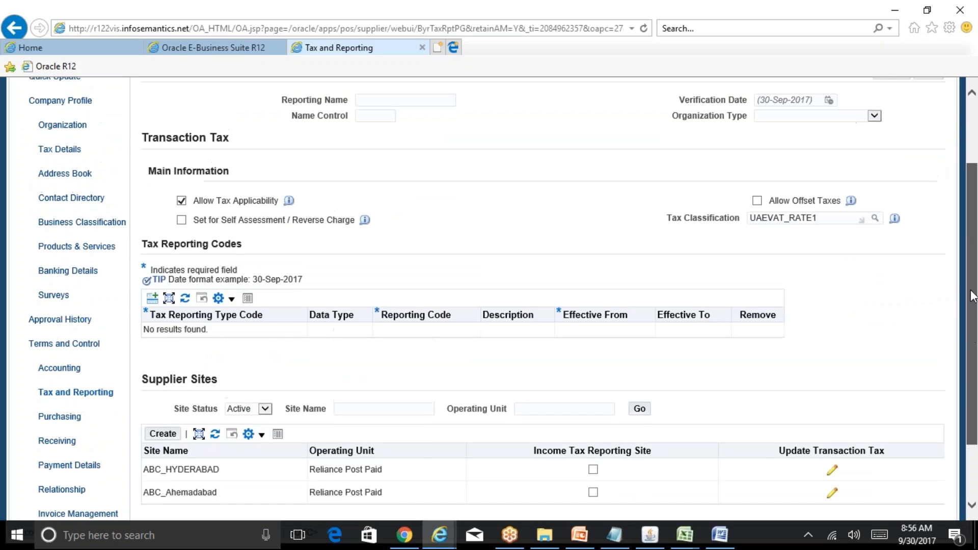
Open ABC Vendor's tax details and toggle Allow Tax Withholding off and on for the ABC_HYDERABAD site.
left_click(60, 150)
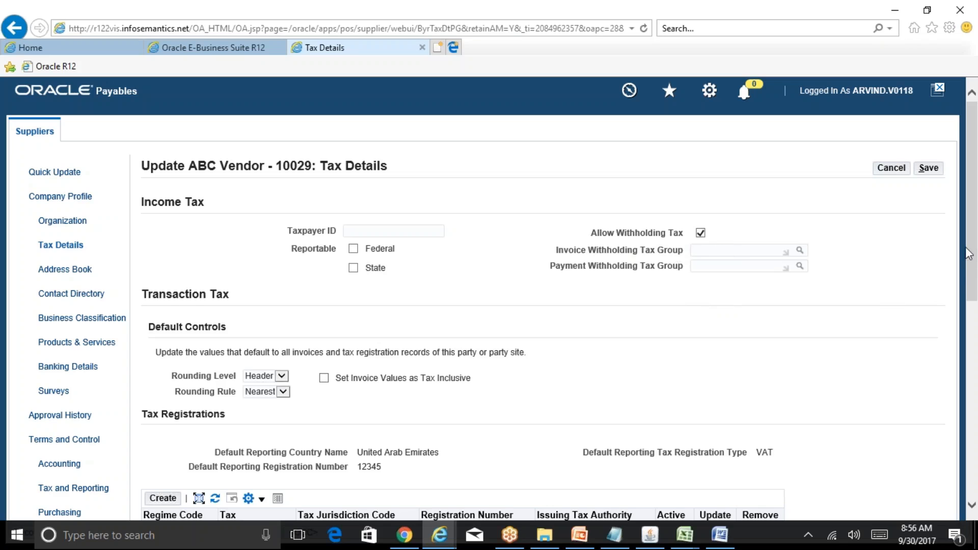
mouse_move(970, 253)
left_mouse_down()
mouse_move(974, 415)
mouse_move(974, 240)
left_mouse_up()
left_click_drag(976, 205, 977, 416)
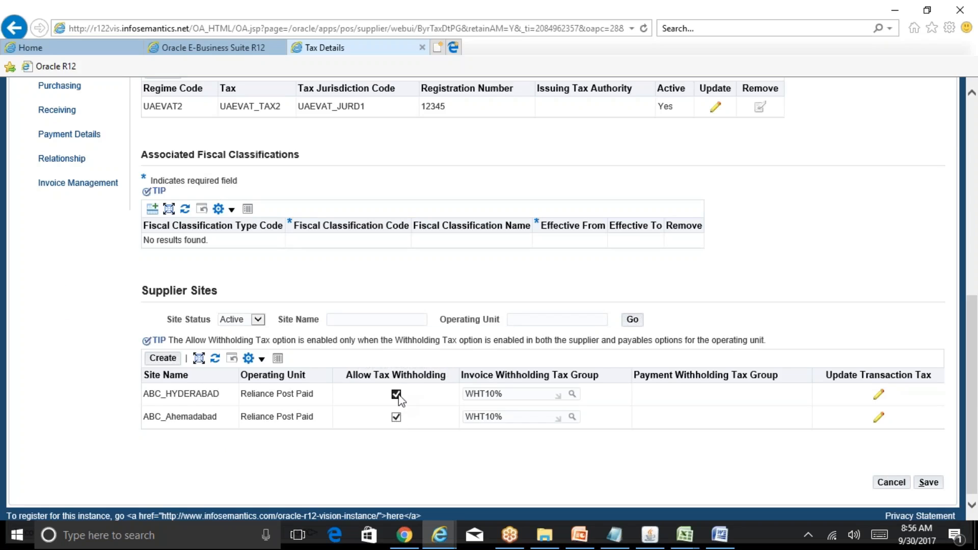
left_click(397, 394)
left_click(396, 395)
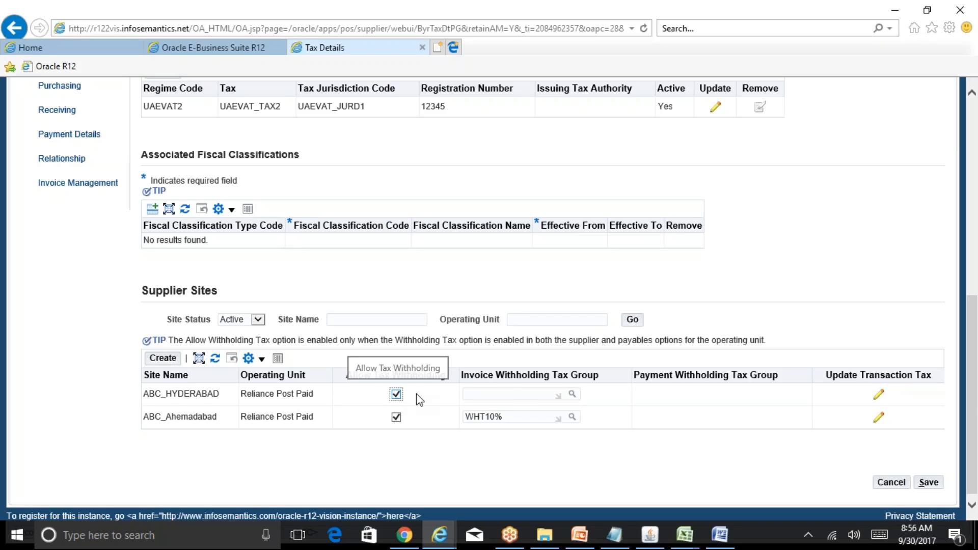
Assign WHT10% as the ABC_HYDERABAD site's invoice withholding tax group and save the tax details.
left_click(523, 396)
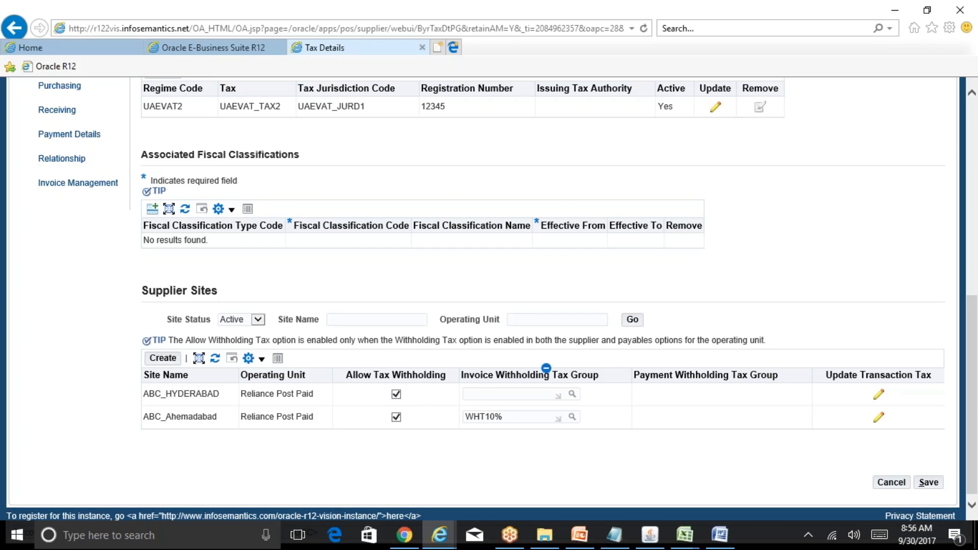
left_click(572, 395)
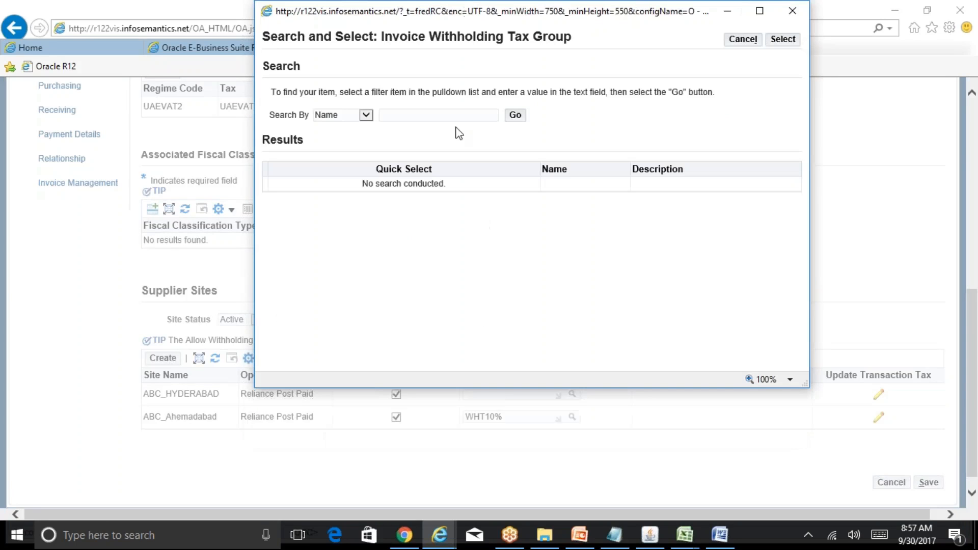
left_click(515, 115)
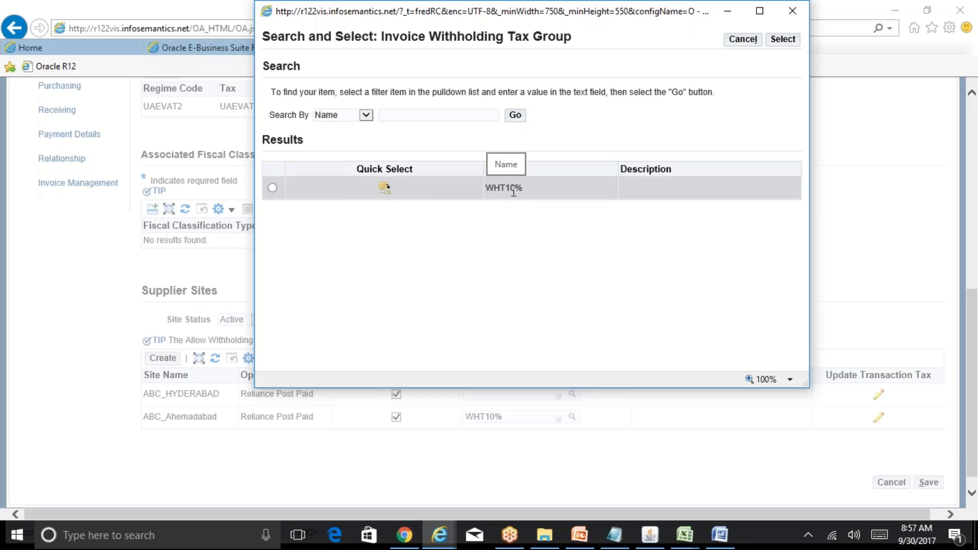
left_click(386, 188)
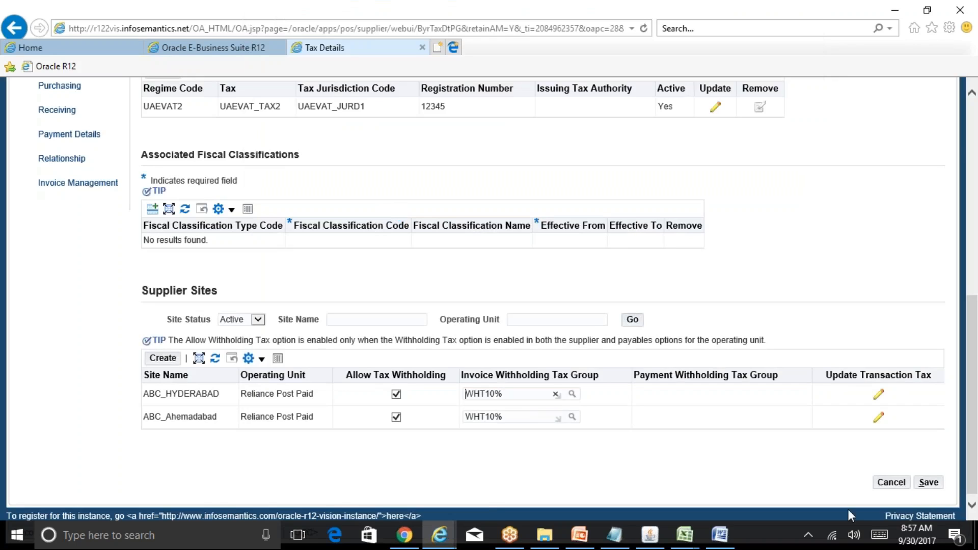
left_click(928, 483)
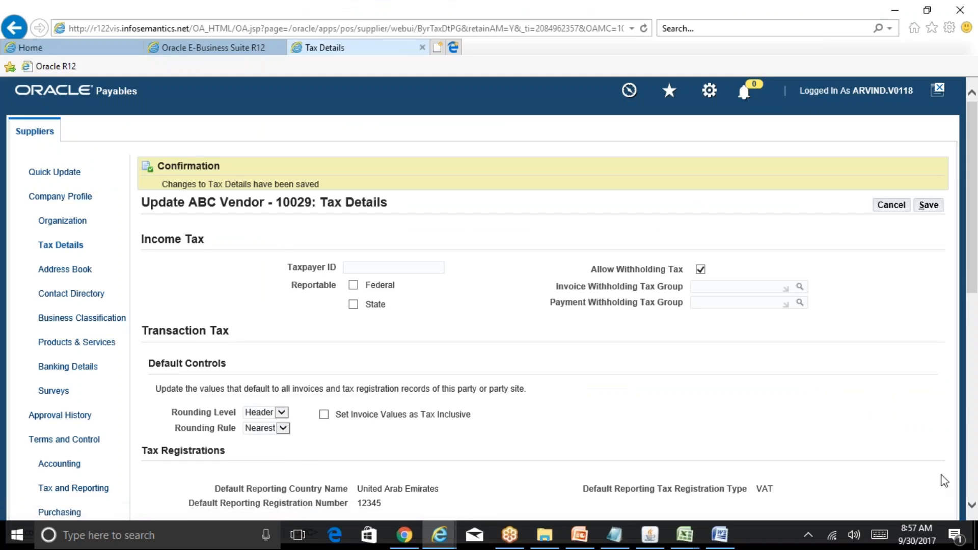
Turn off Allow Tax Withholding for the ABC_HYDERABAD supplier site and save the tax details.
left_click_drag(975, 243, 977, 452)
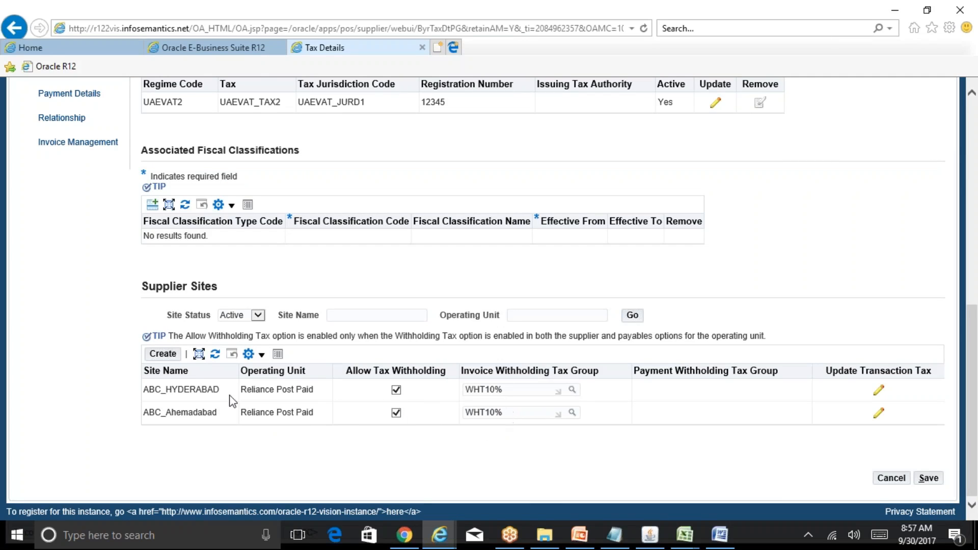
left_click(396, 390)
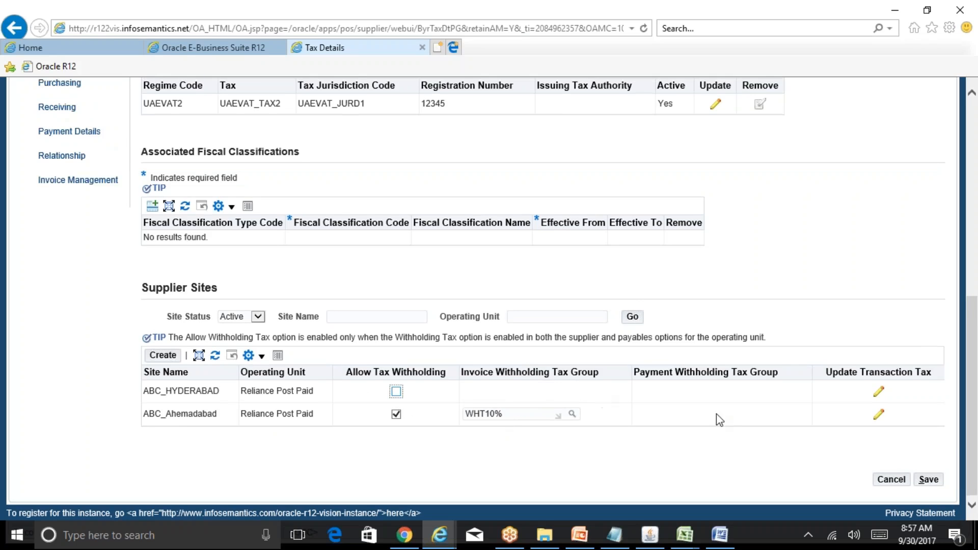
left_click(942, 479)
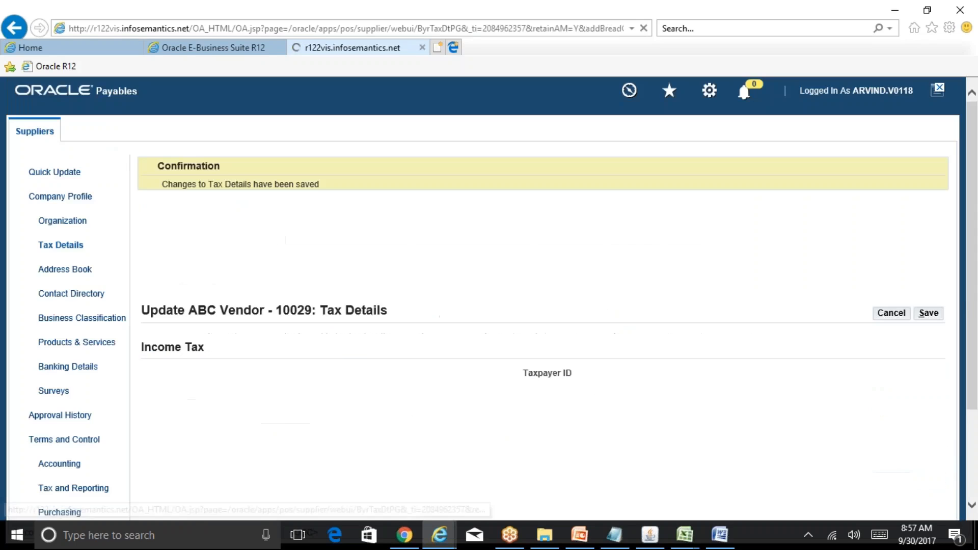
left_click_drag(977, 187, 977, 395)
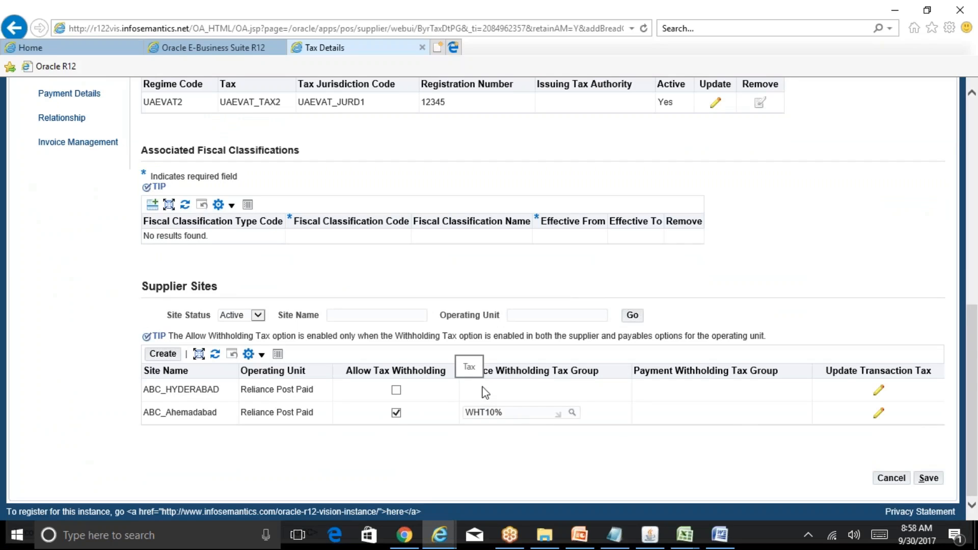
left_click(930, 479)
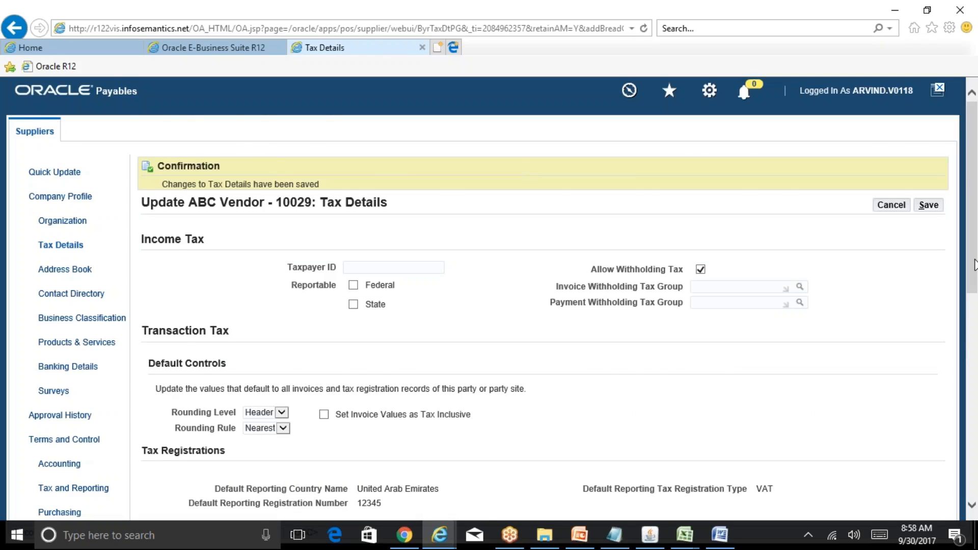
left_click_drag(975, 265, 977, 492)
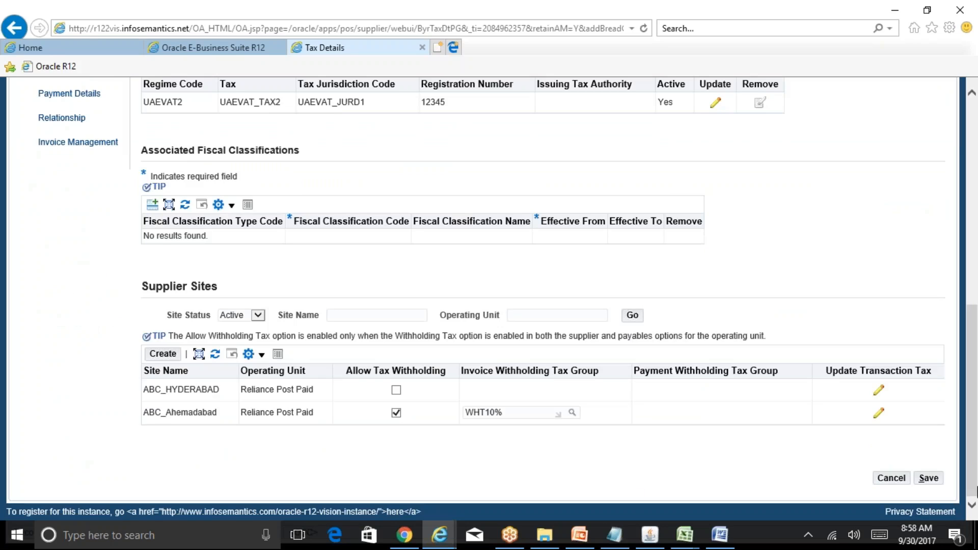
Switch to the Oracle Applications forms, open the withholding tax codes form and query codes matching WHT%, then close it.
left_click(649, 542)
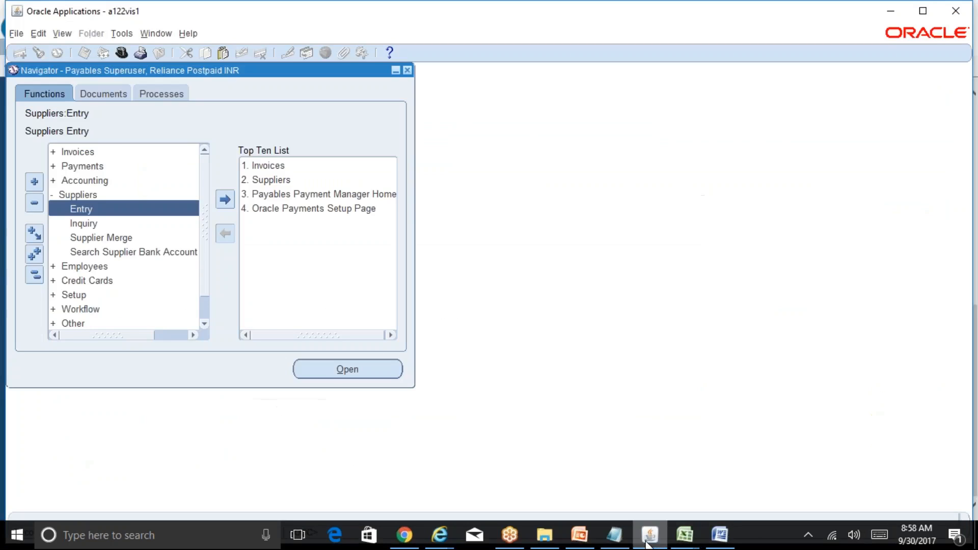
left_click(33, 277)
double_click(153, 238)
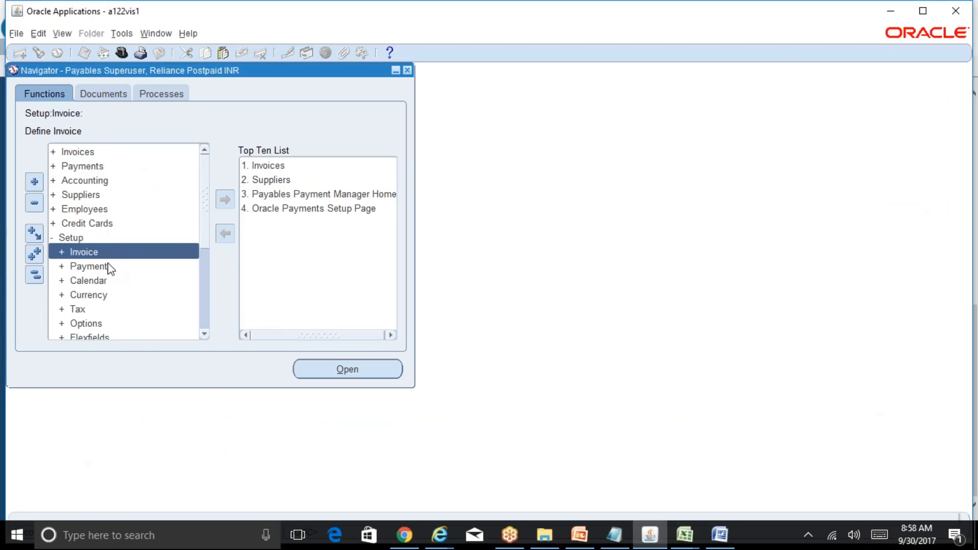
double_click(102, 309)
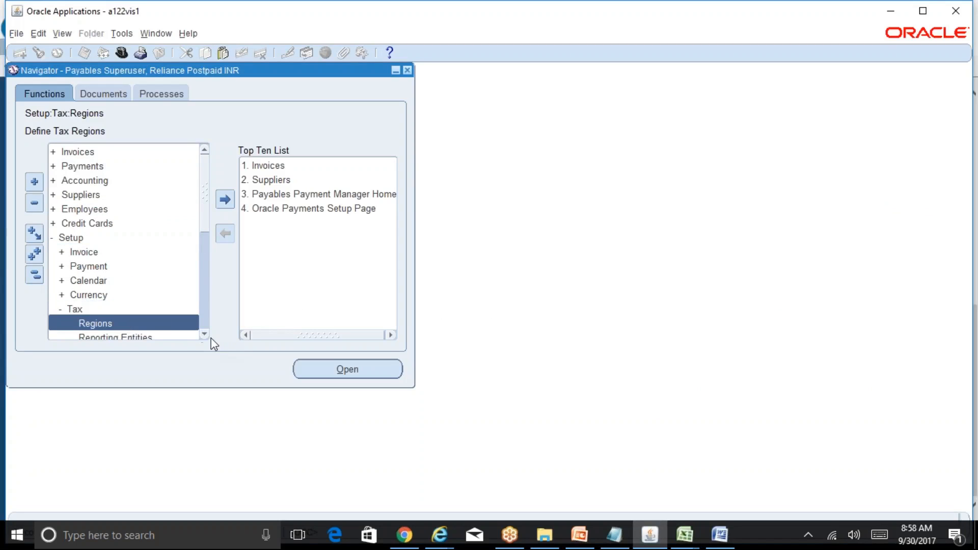
left_click(204, 334)
left_click(204, 334)
left_click(140, 324)
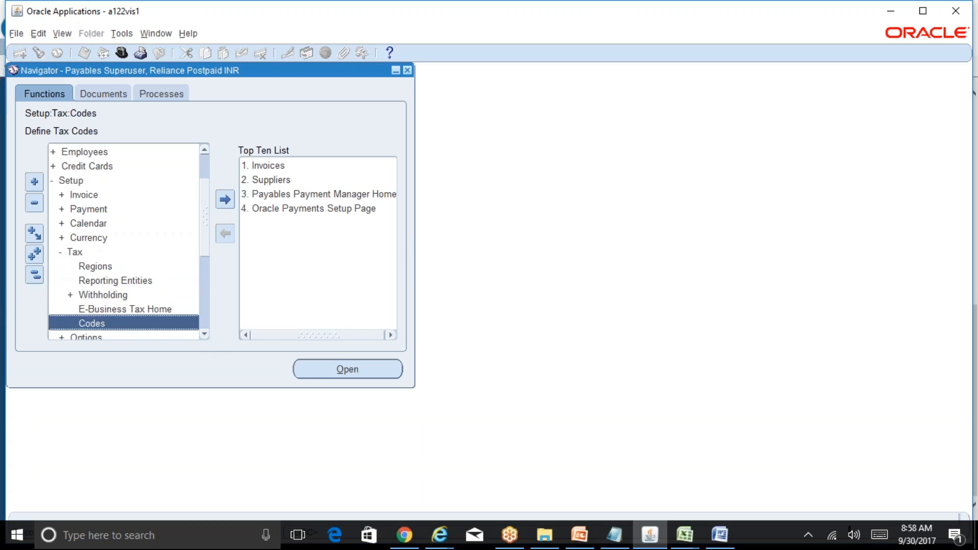
key("F11")
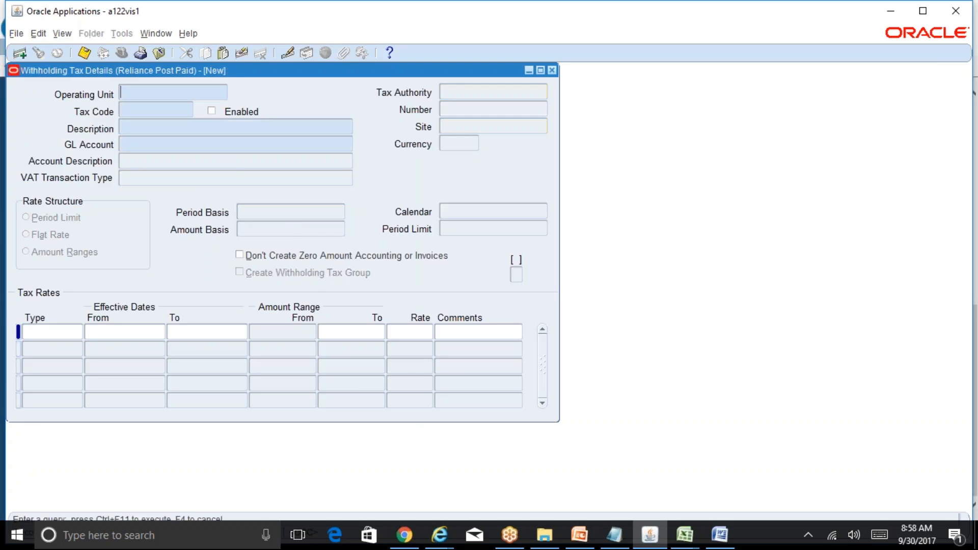
type("WHT%")
key("ctrl+F11")
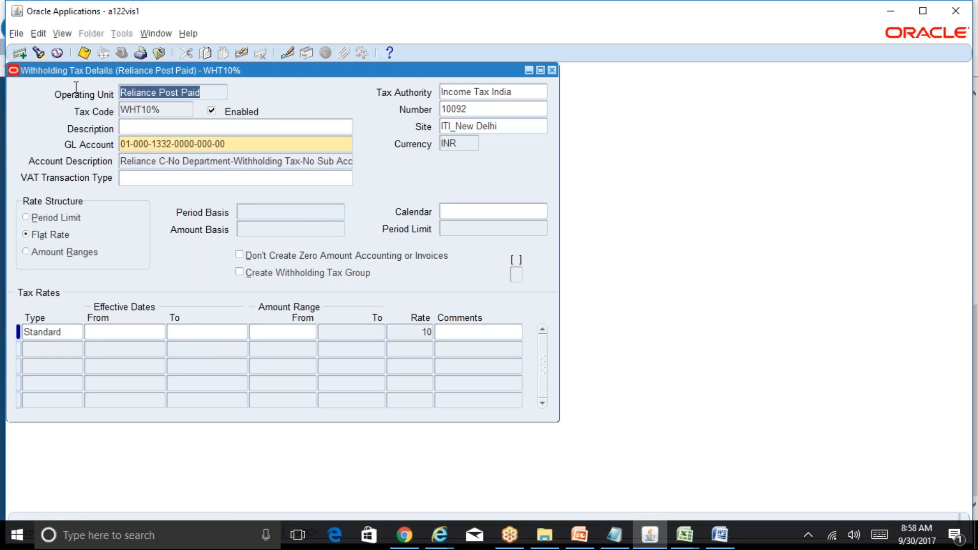
key("Down")
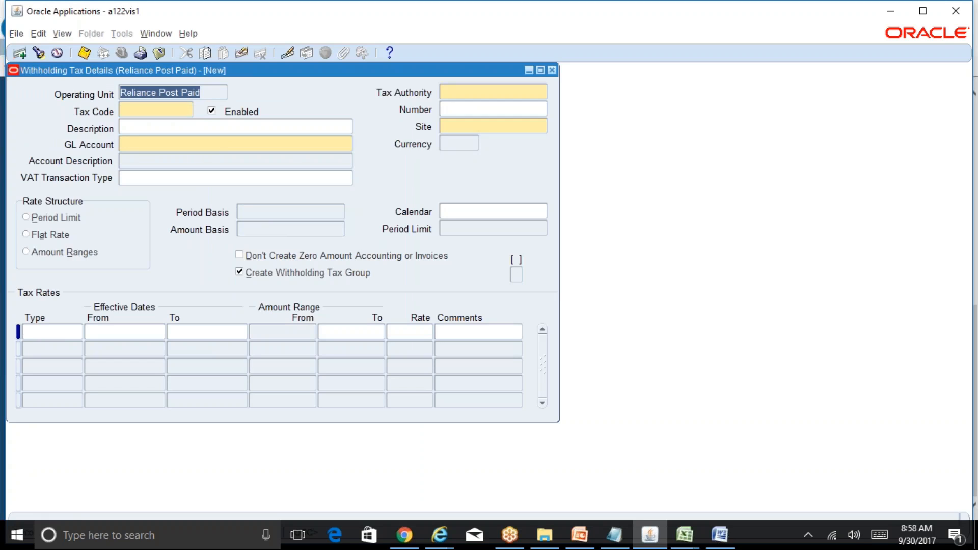
left_click(133, 106)
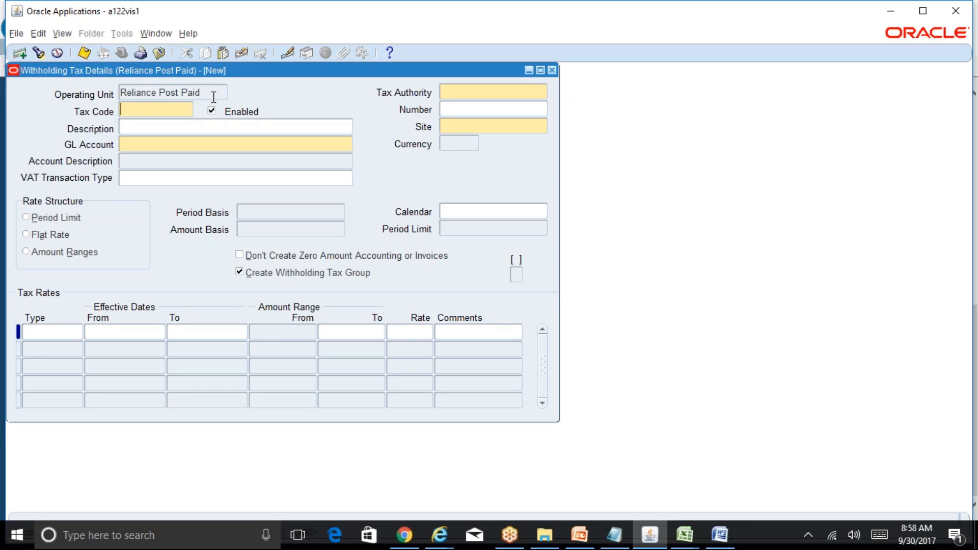
left_click(550, 71)
Open the Payment Terms form via the %term% function search and browse the existing payment terms.
key("ctrl+l")
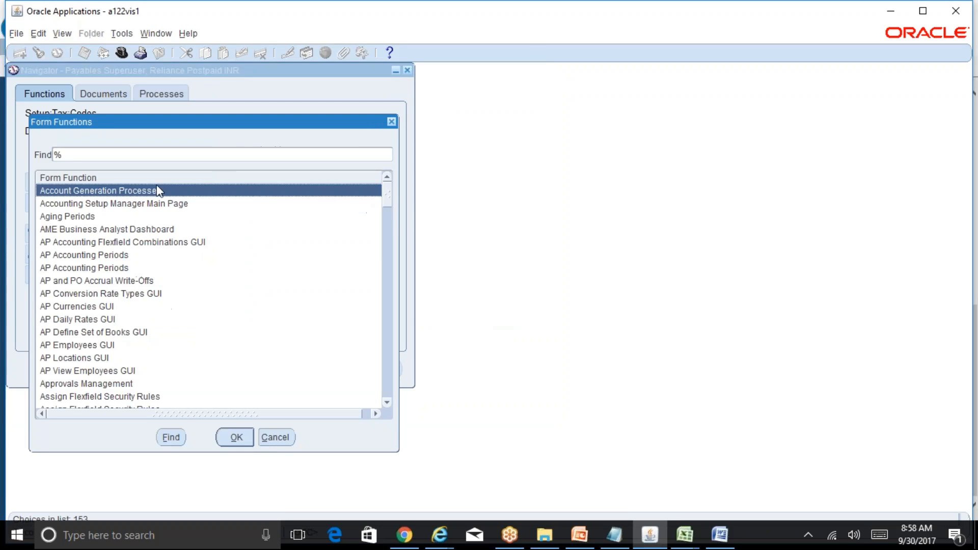
type("%term%")
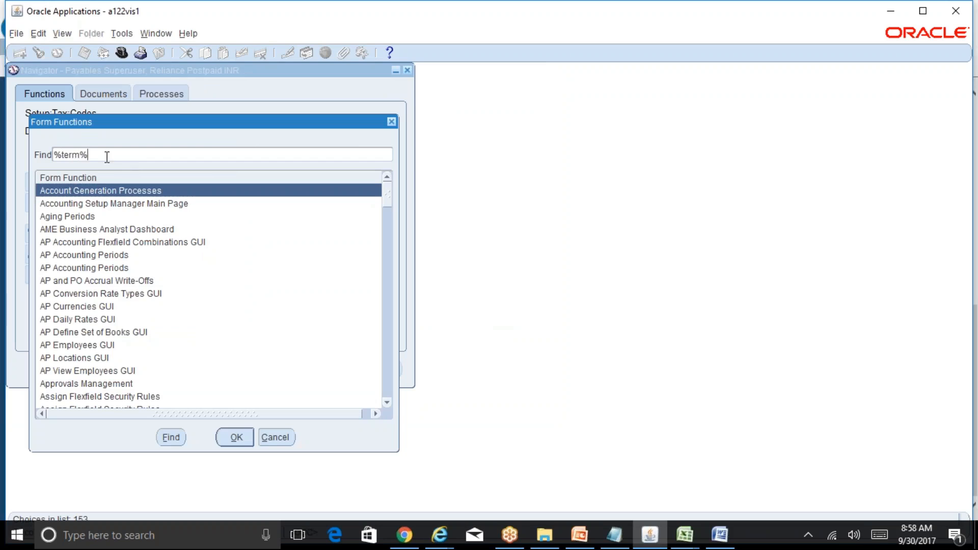
key("Tab")
left_click(170, 437)
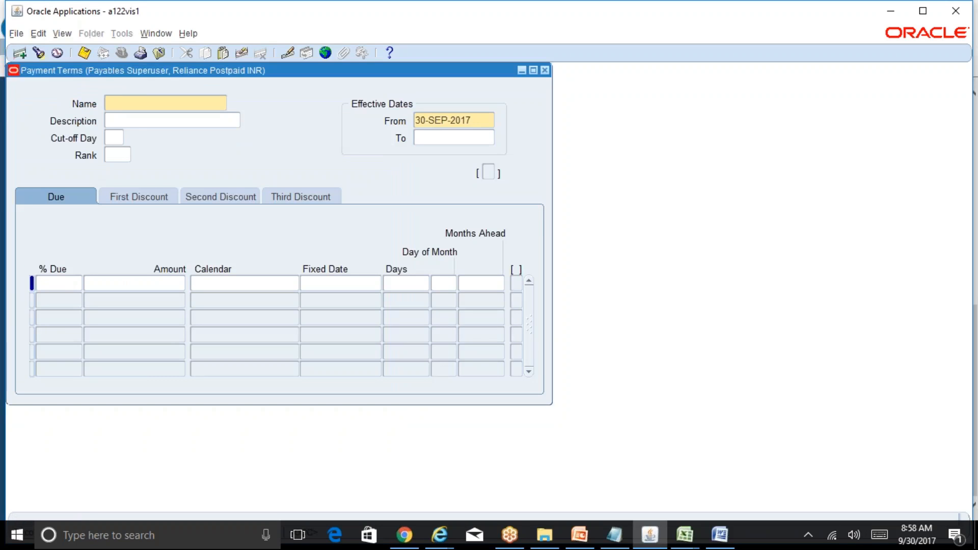
key("F11")
key("ctrl+F11")
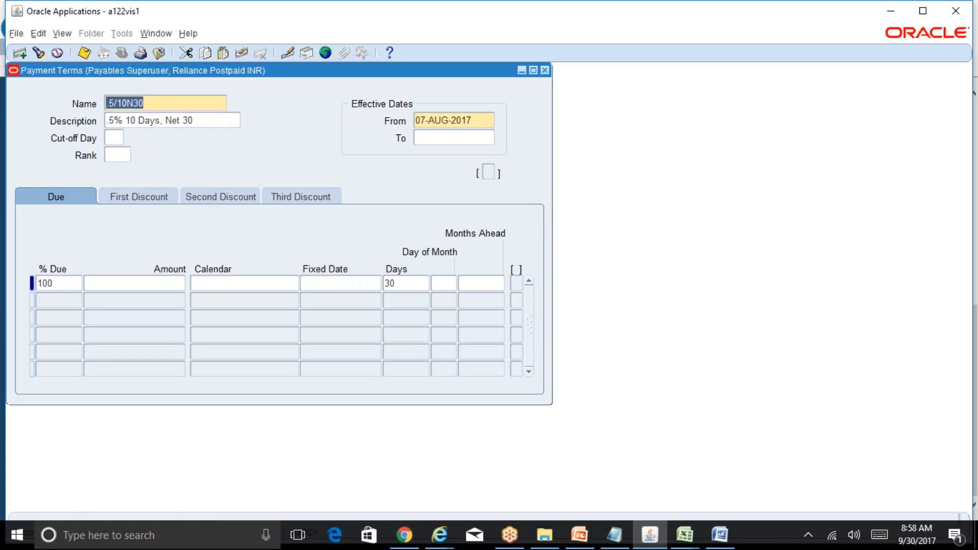
key("Down")
key("Down")
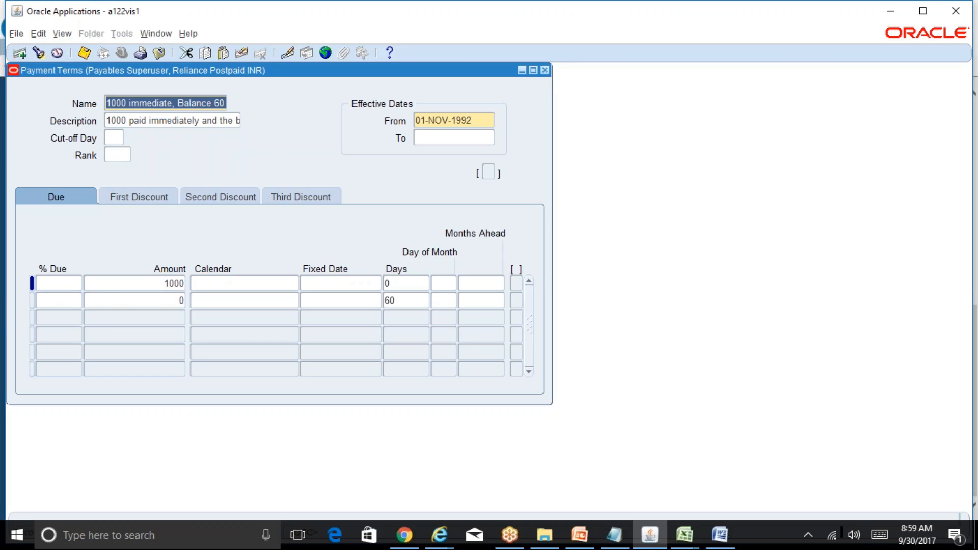
left_click(545, 71)
Open the Invoice Workbench and enter ABC Vendor as the trading partner with the ABC_Ahemadabad supplier site.
scroll(206, 224, "up", 4)
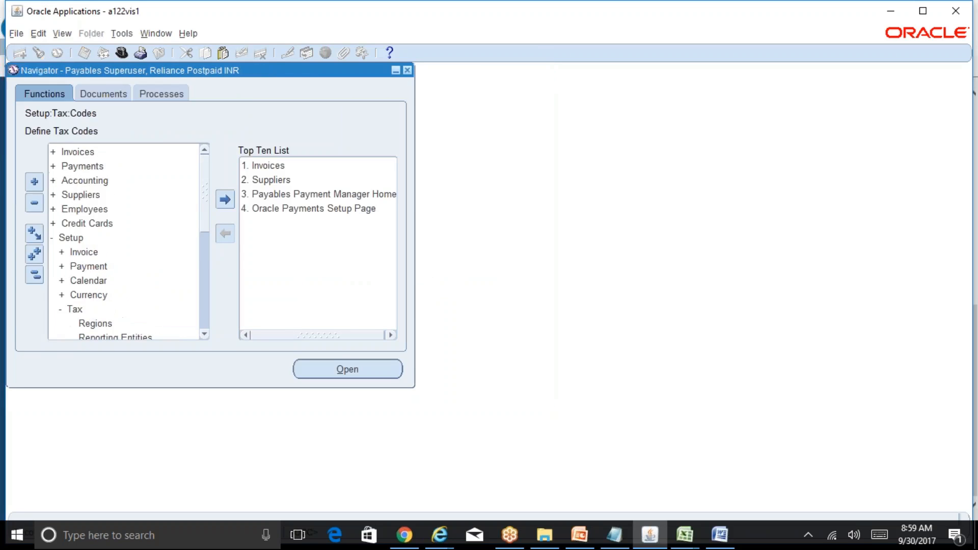
double_click(95, 152)
double_click(100, 169)
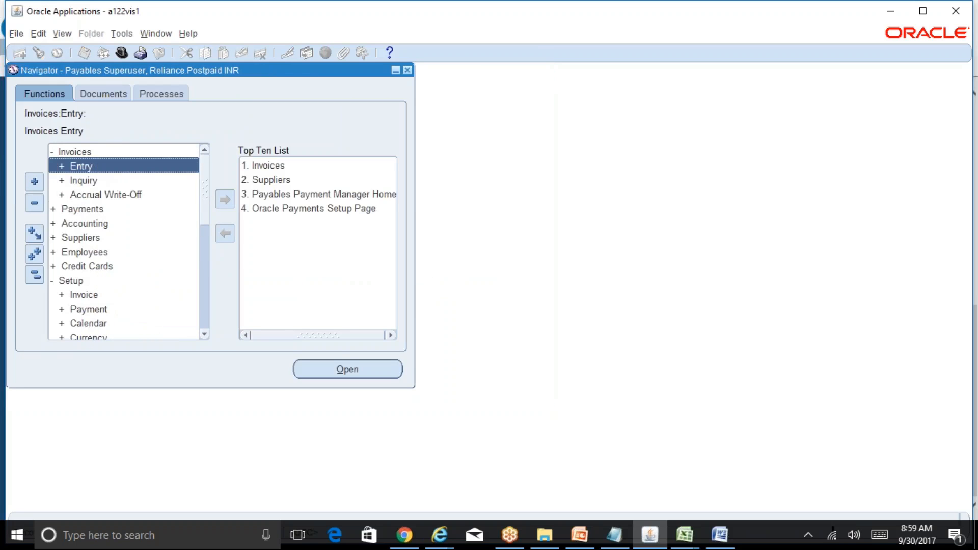
left_click(113, 193)
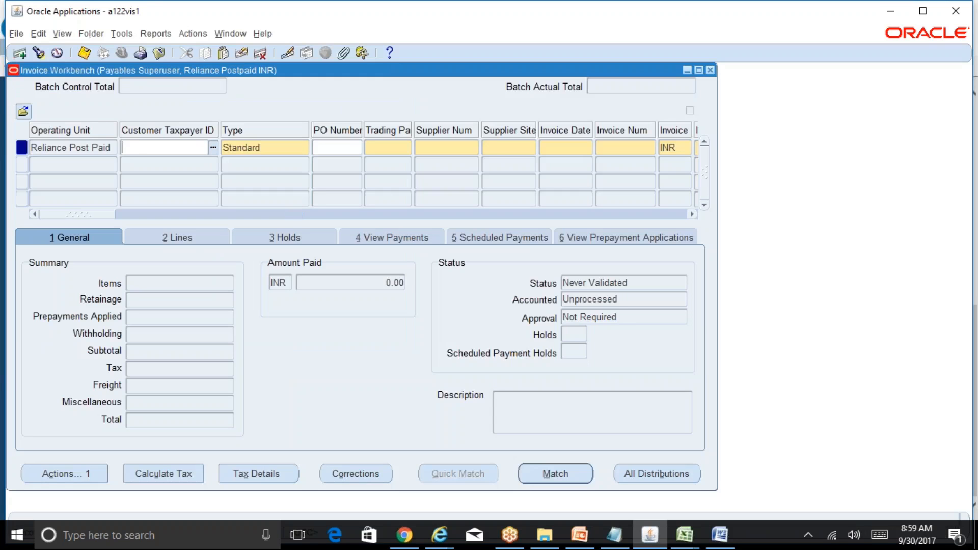
left_click(399, 153)
type("abc vendor")
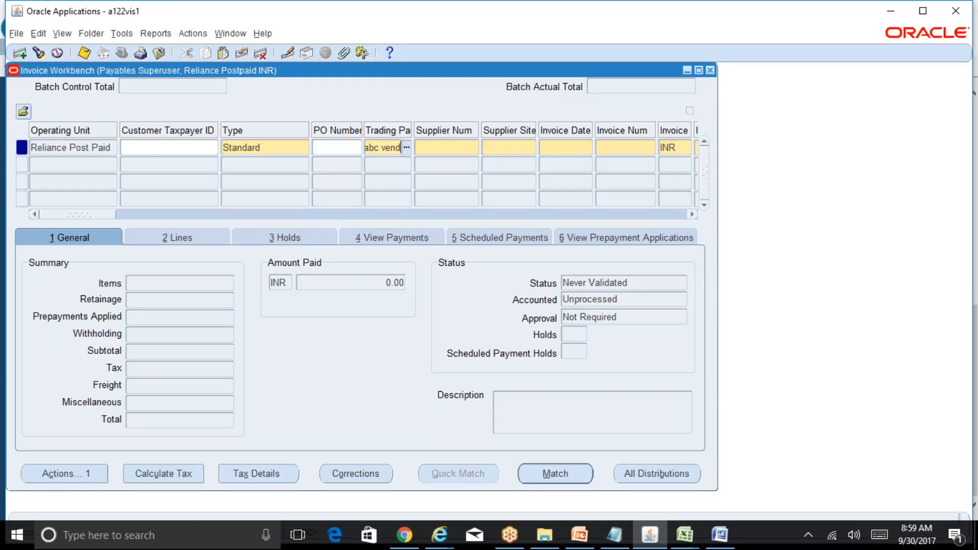
key("Tab")
key("Tab")
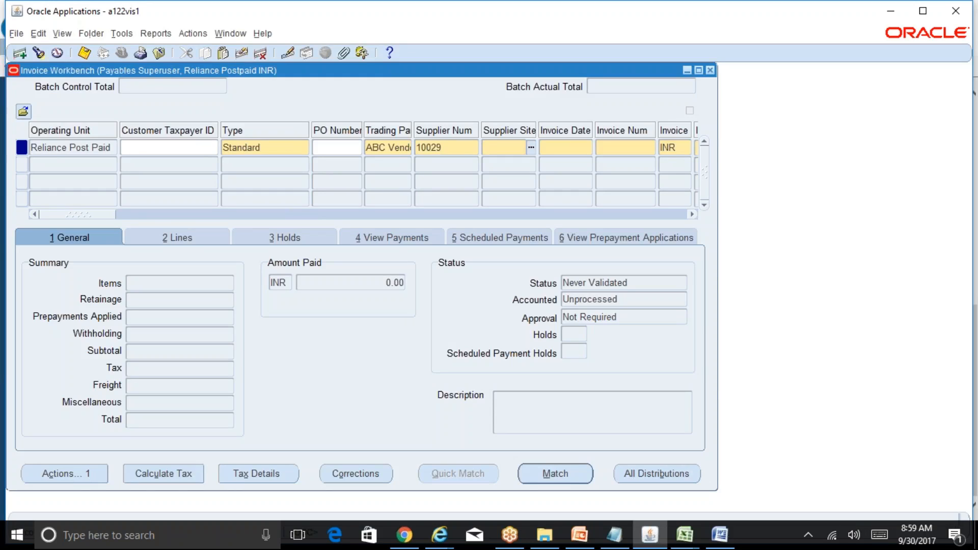
type("abc%Ah%")
key("Tab")
Set the invoice date to 30-SEP-2017, invoice number ABC200, and invoice amount 100000.
type("30-")
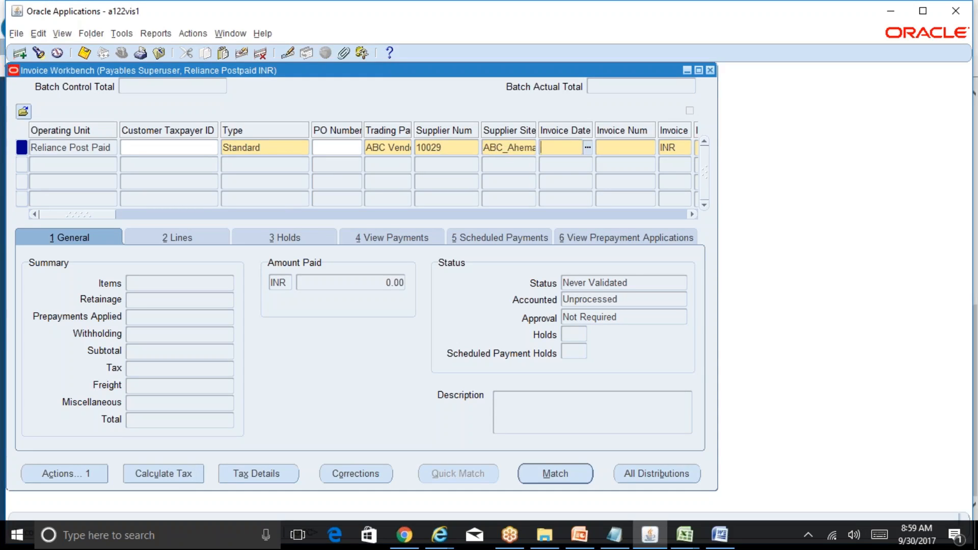
type("SEP-2017")
key("Tab")
type("ABC200")
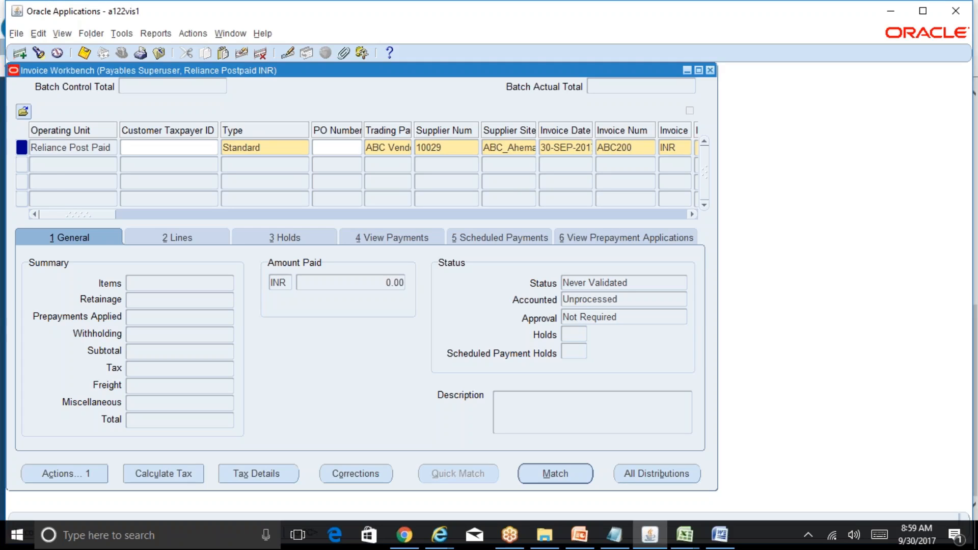
key("Tab")
key("Tab")
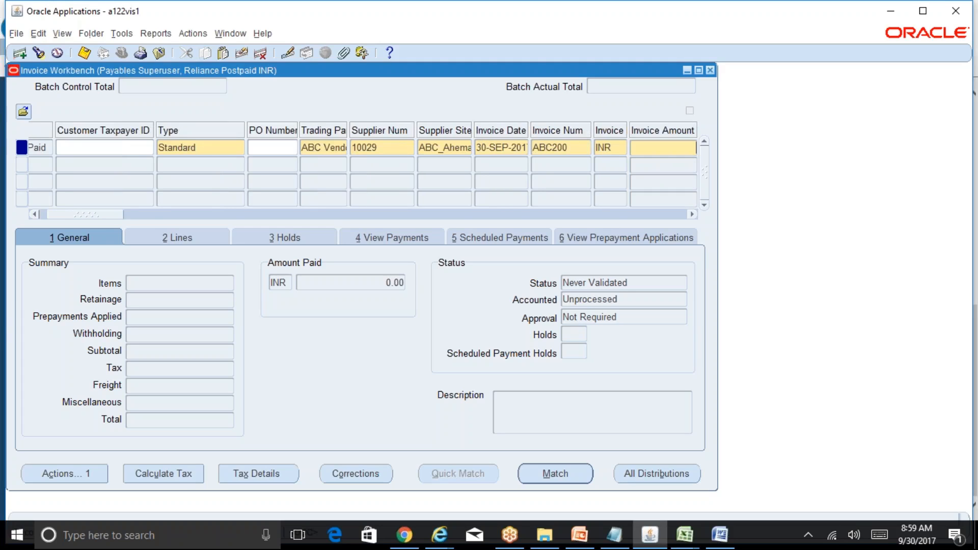
type("100000")
key("Tab")
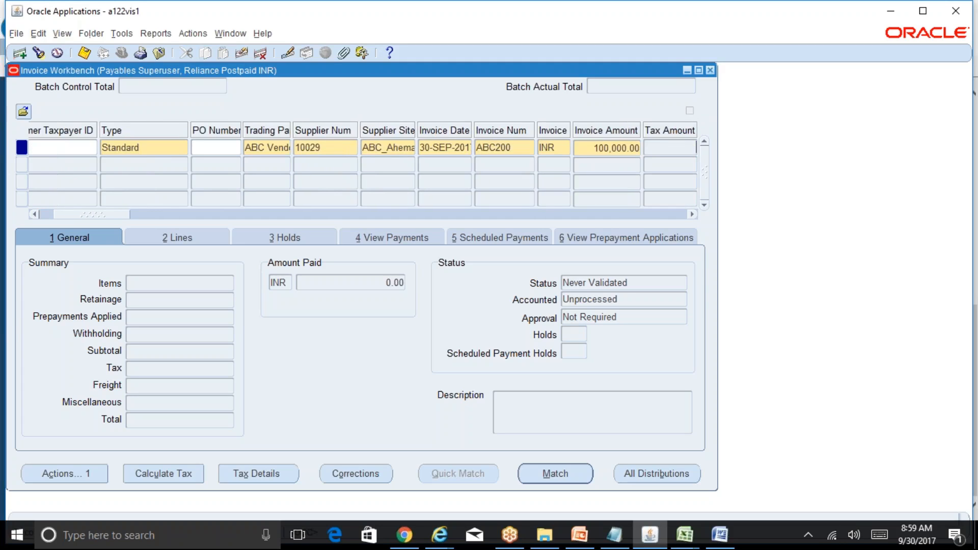
Add an item line for 100000 on the invoice and open its distributions.
left_click_drag(111, 216, 75, 198)
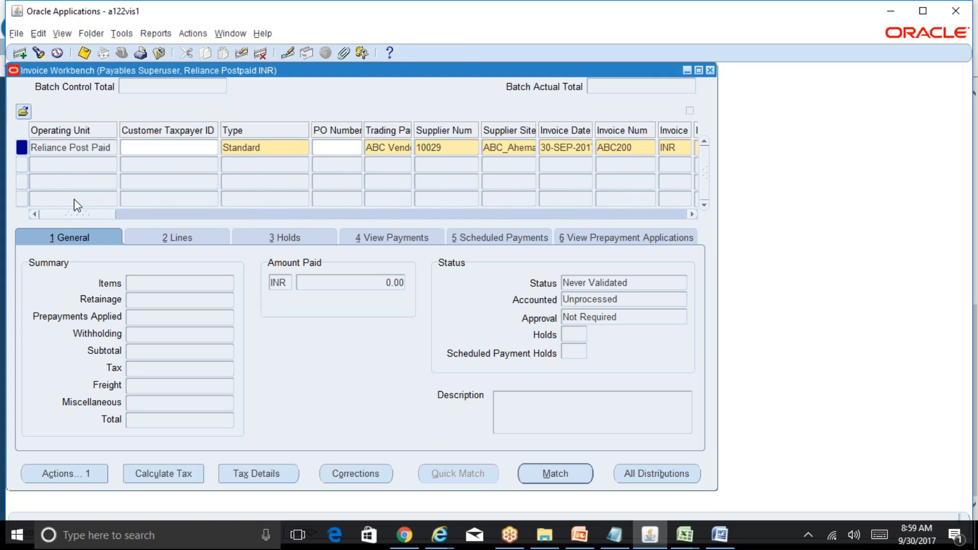
left_click(176, 236)
left_click(141, 323)
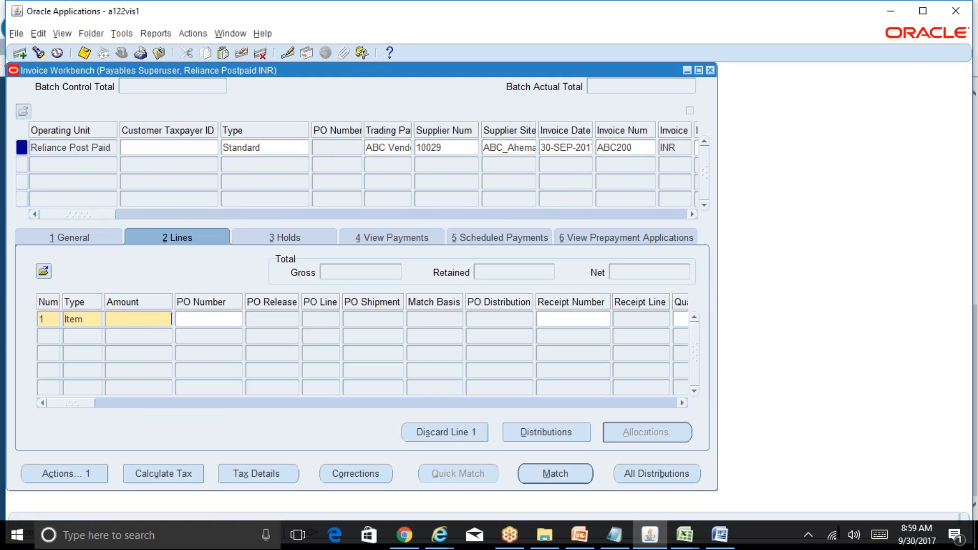
type("100000")
left_click(555, 428)
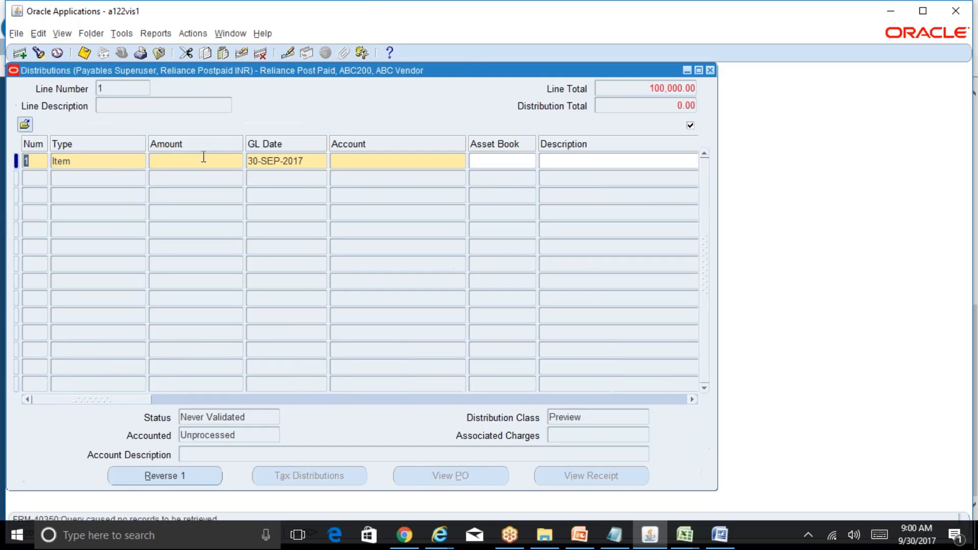
Set the item distribution amount to 100000 and enter company 01 and department 000 in its account.
type("100000")
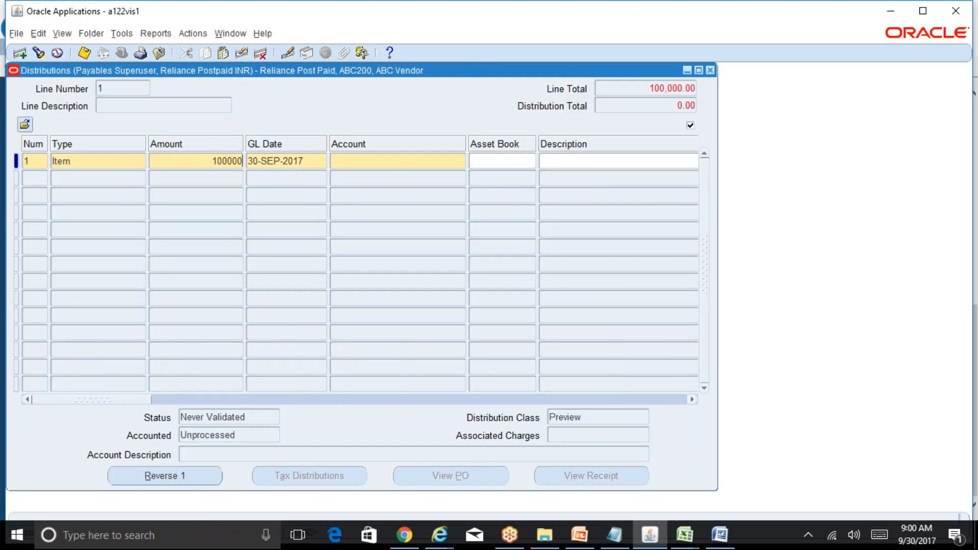
key("Tab")
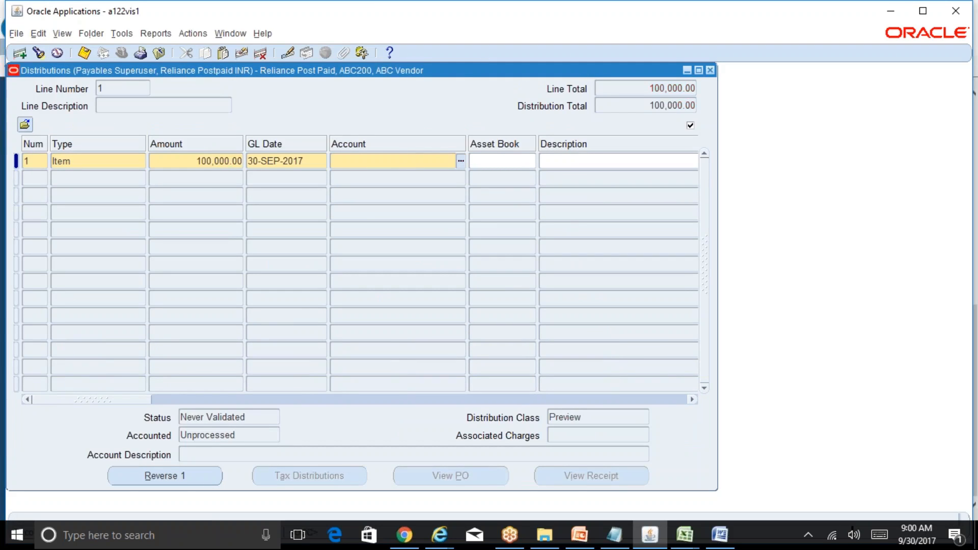
type("01")
key("Tab")
type("000")
key("Tab")
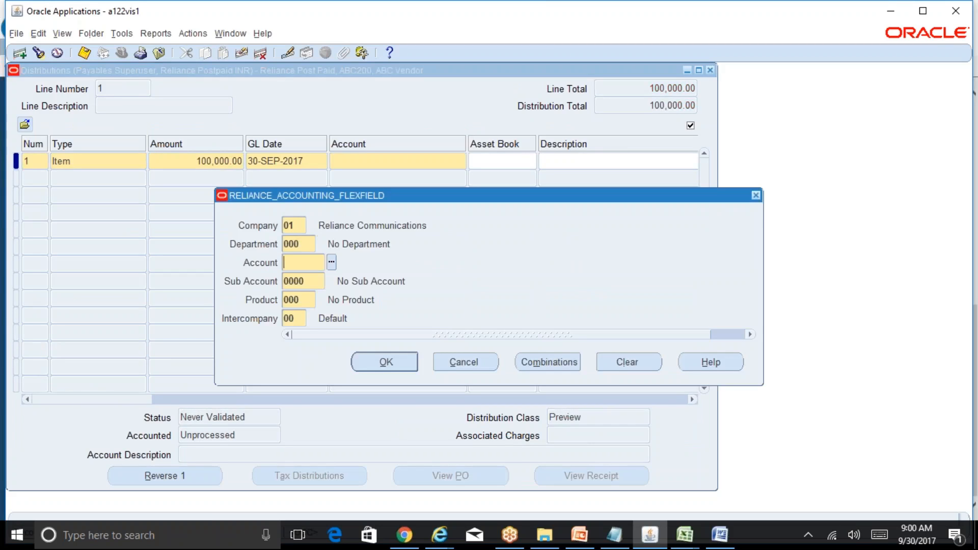
Search the account list for %off%, pick Office Supplies 7460 as the natural account, and save the distribution.
key("ctrl+l")
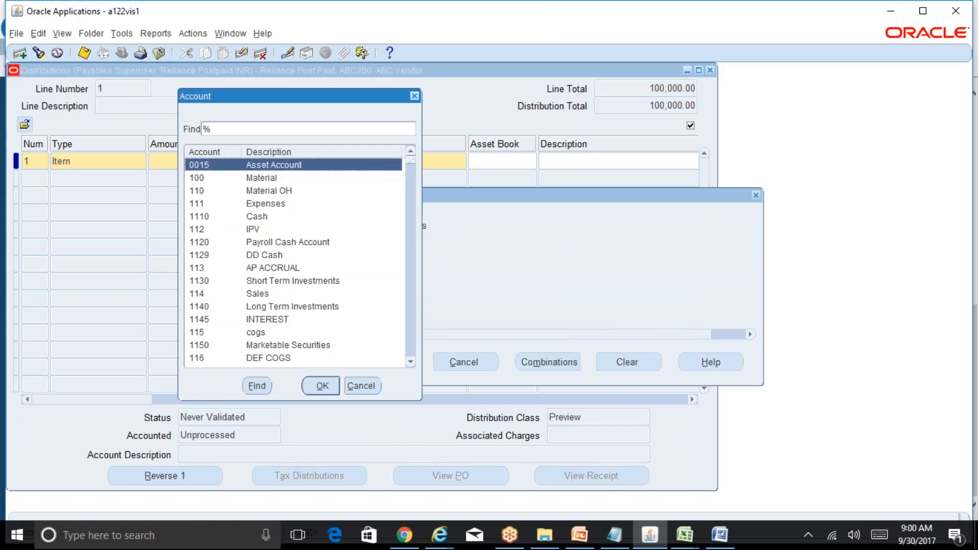
type("%officE5")
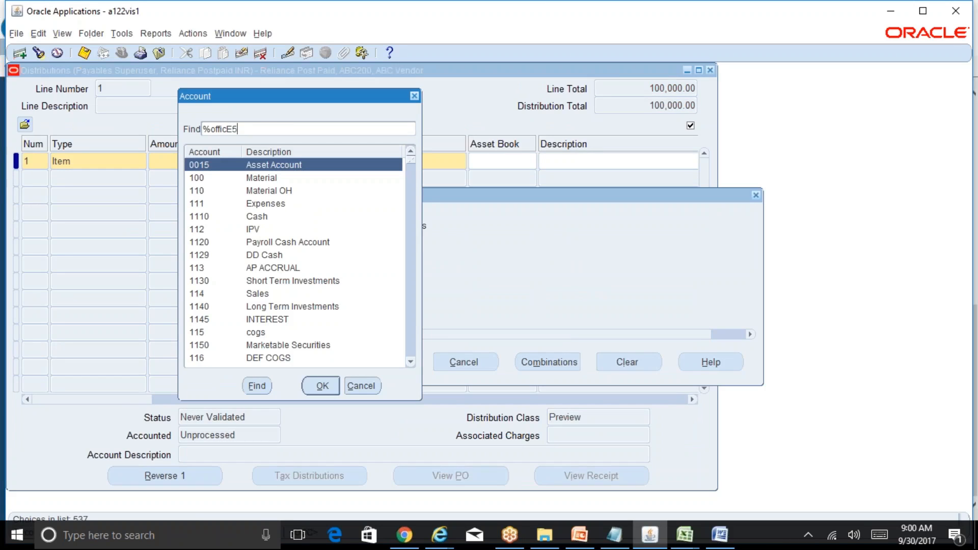
key("BackSpace")
type("%")
key("alt+f")
left_click(276, 191)
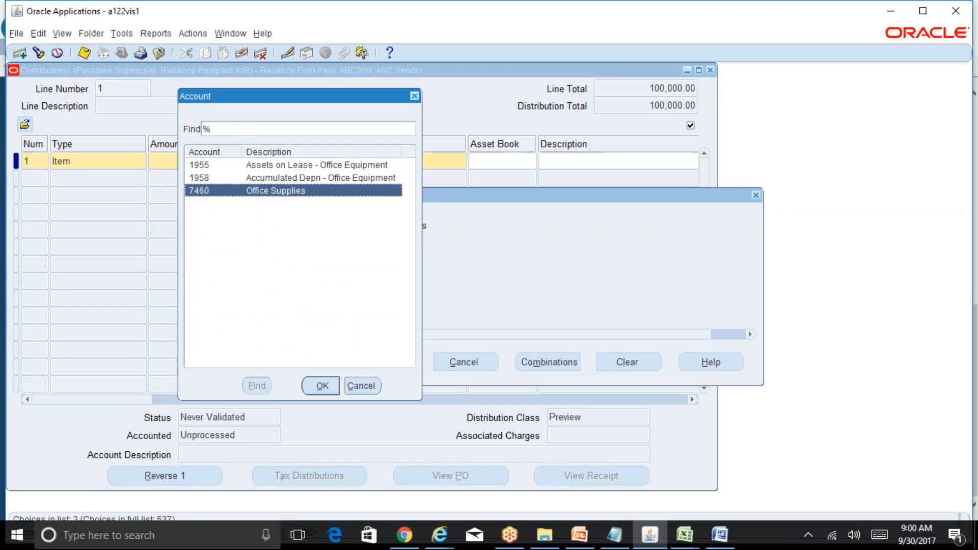
left_click(322, 387)
left_click(385, 362)
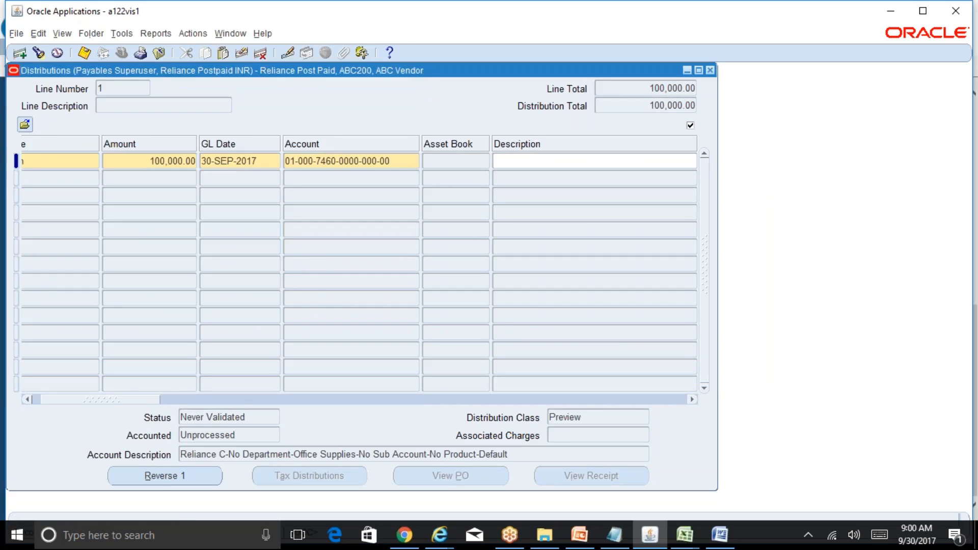
key("ctrl+s")
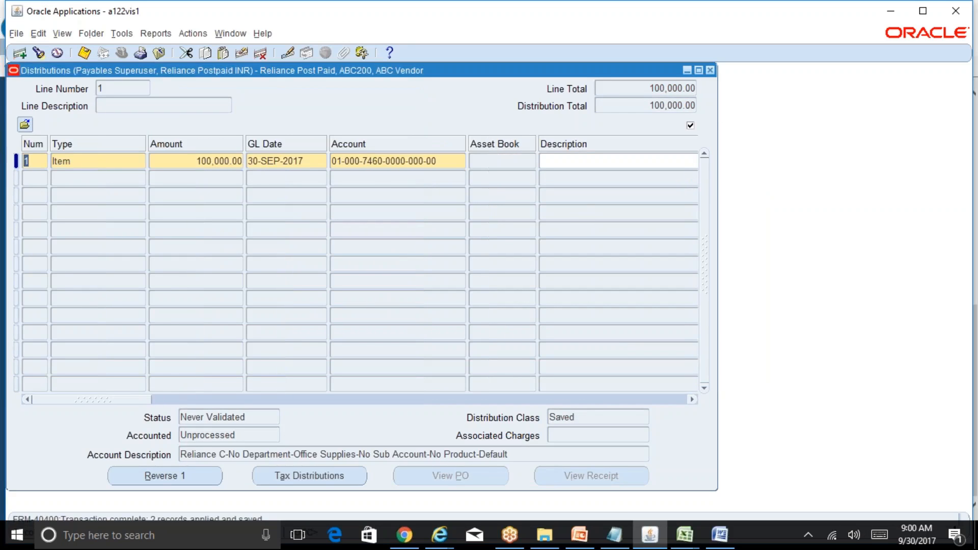
Close the distributions and review the invoice's General summary.
left_click(711, 70)
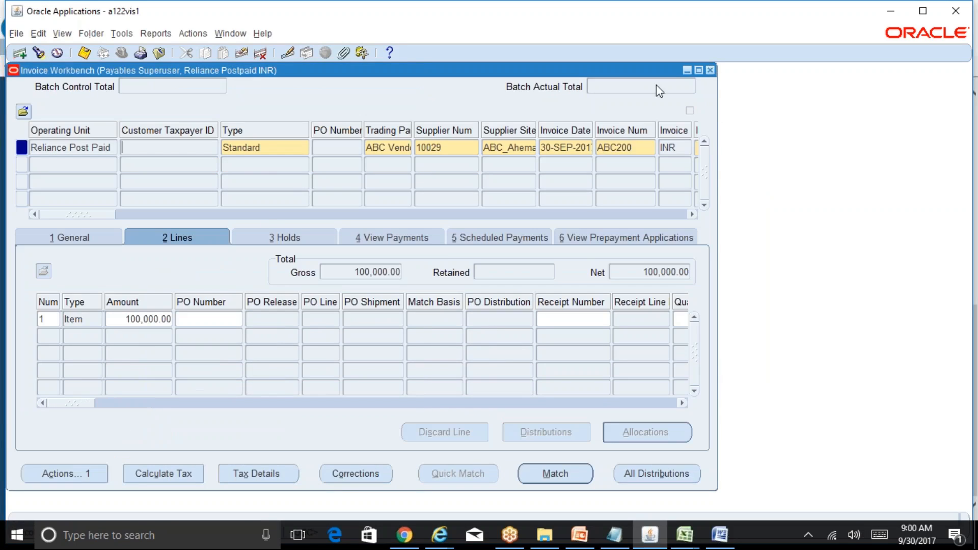
left_click(71, 237)
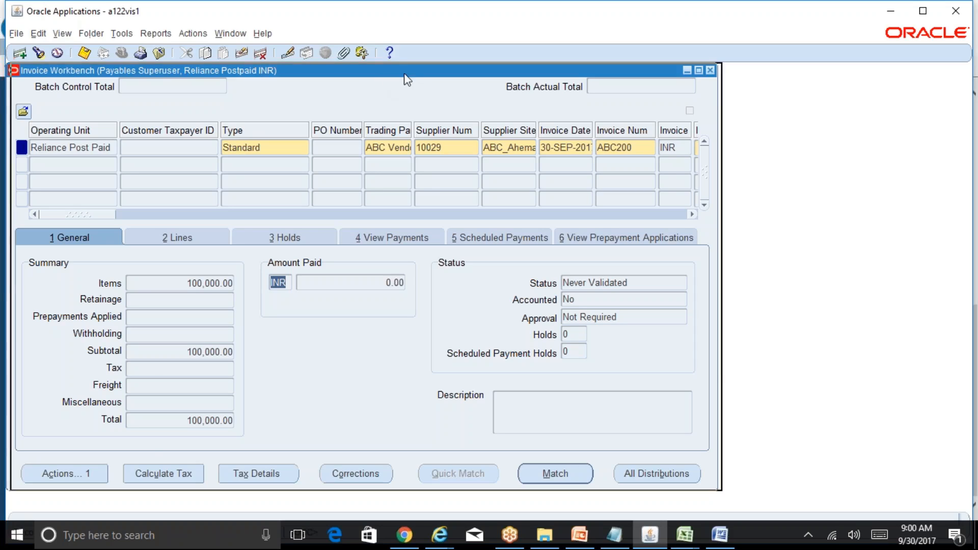
left_click_drag(405, 72, 552, 70)
left_click(247, 470)
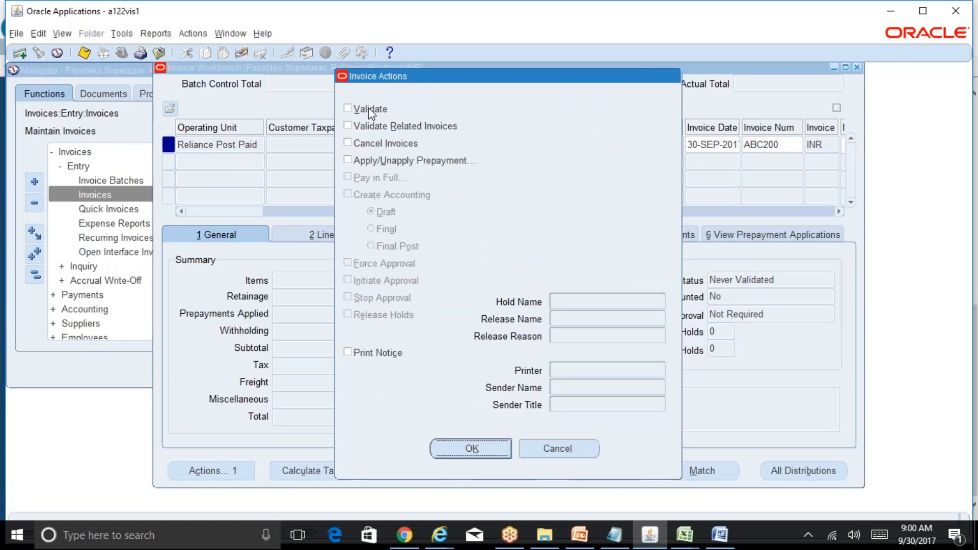
left_click(369, 109)
left_click(584, 449)
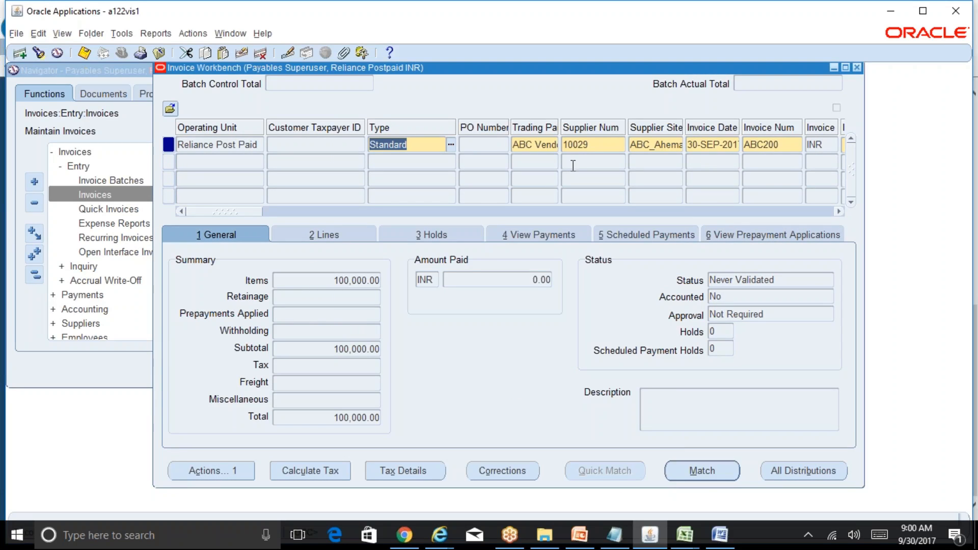
left_click(603, 147)
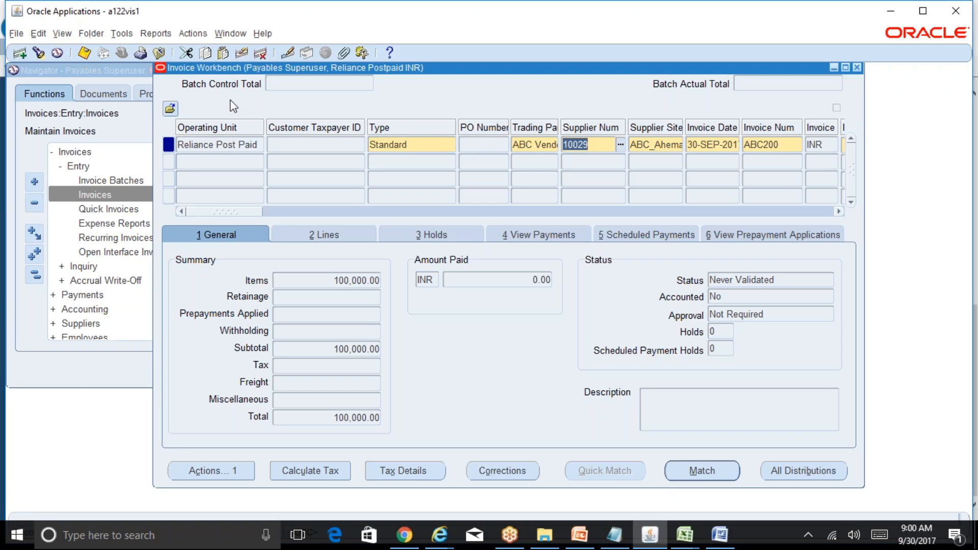
left_click(91, 33)
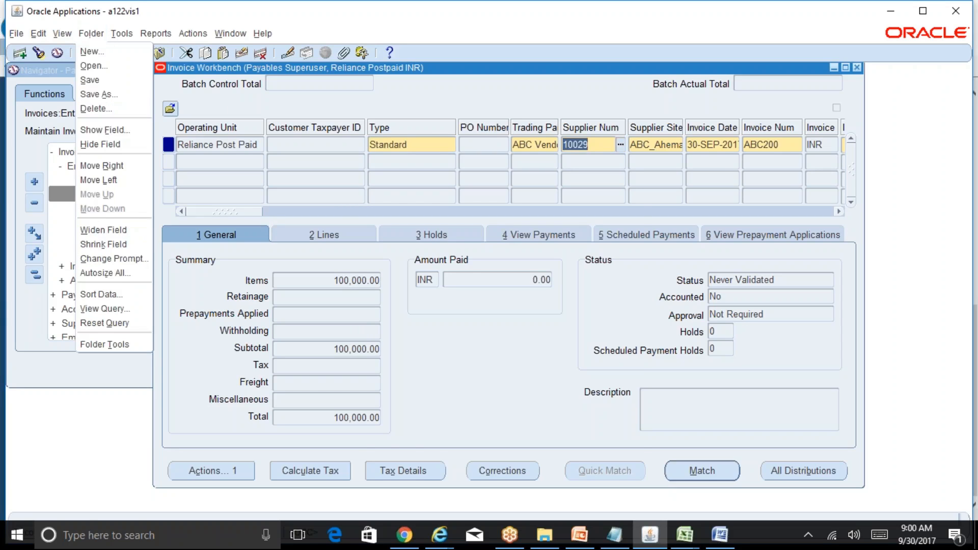
left_click(105, 131)
type("wF Approval Status")
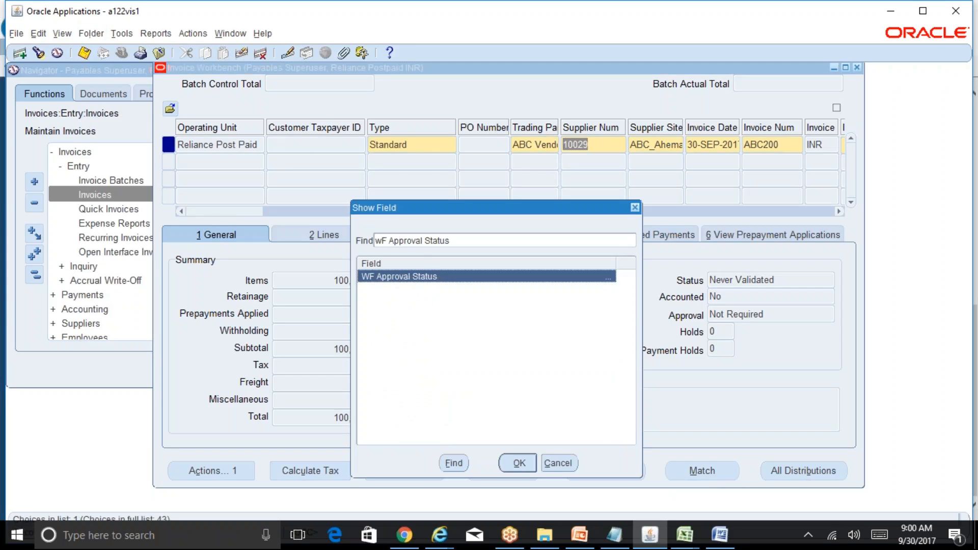
left_click(574, 464)
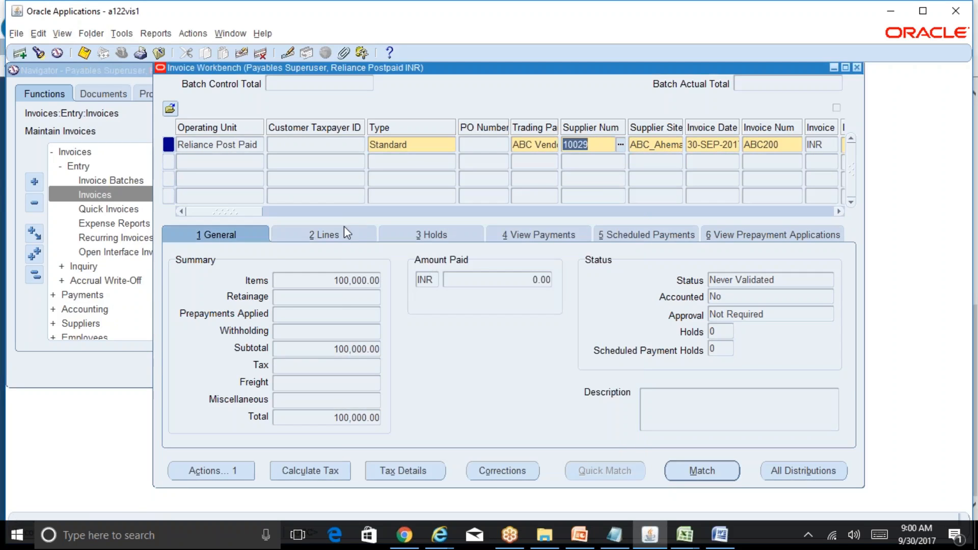
Validate the invoice through Invoice Actions.
left_click_drag(239, 211, 275, 212)
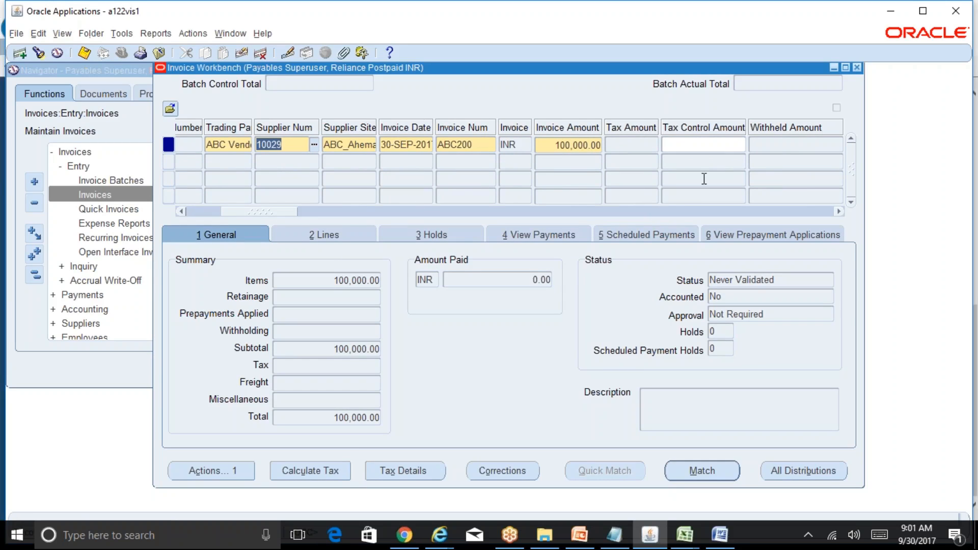
left_click(237, 474)
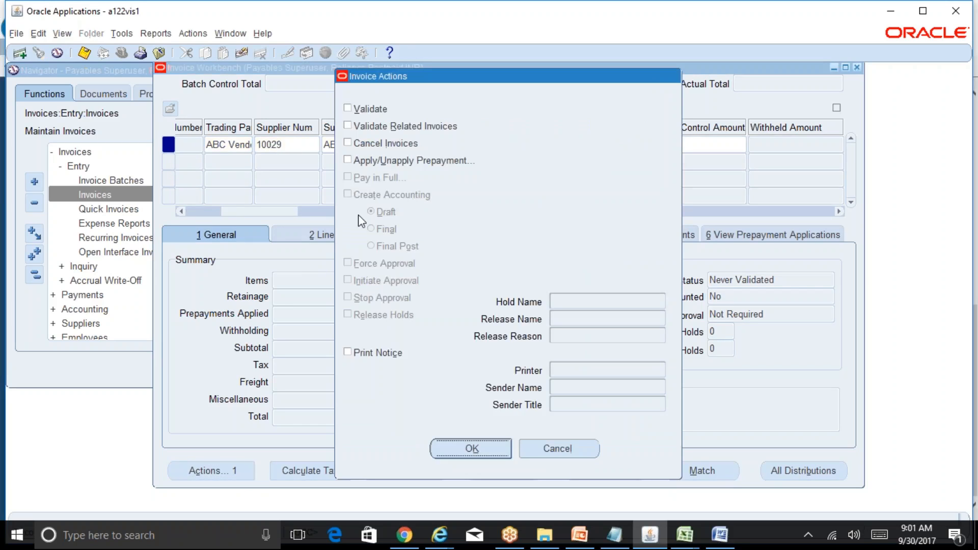
left_click(376, 109)
left_click(467, 454)
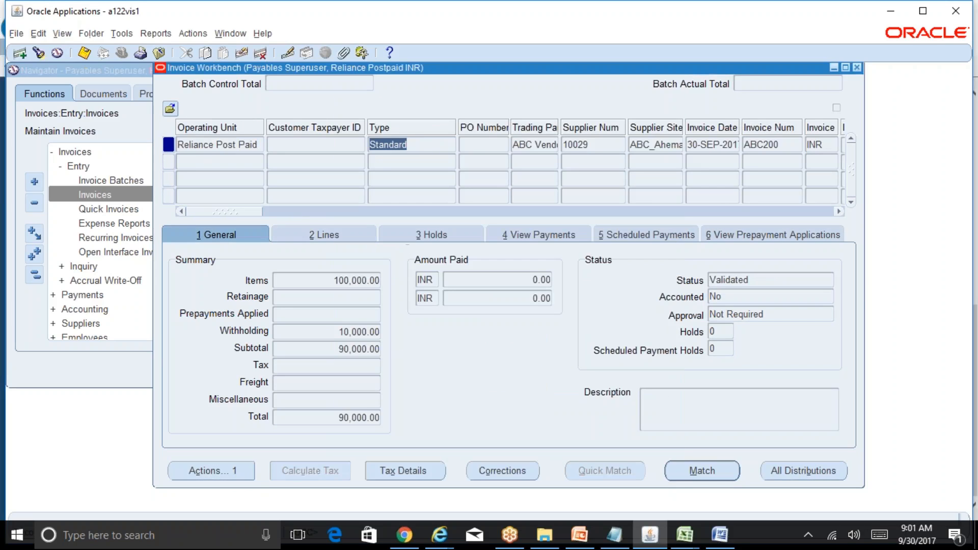
Review the invoice's withholding and withheld amounts against the summary totals.
left_click(364, 333)
left_click_drag(240, 211, 286, 213)
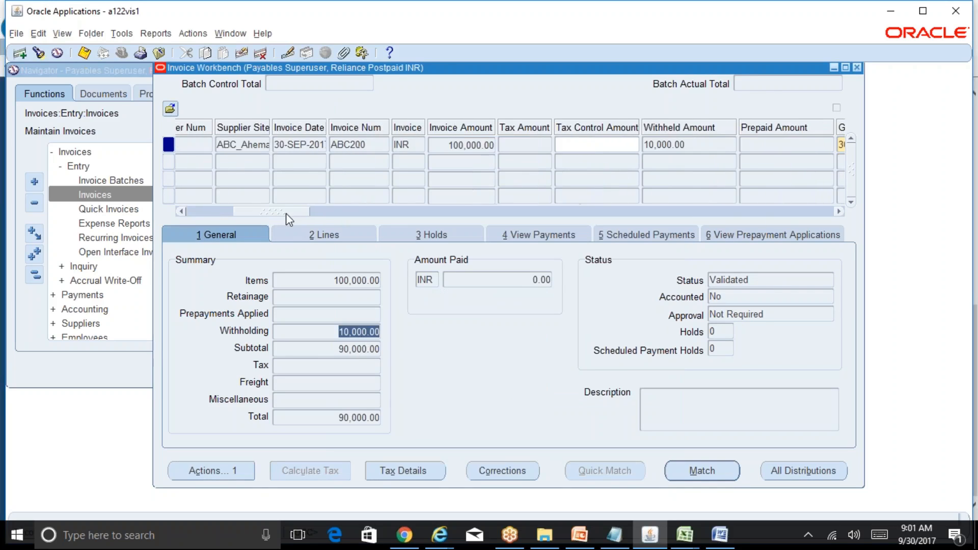
left_click(701, 146)
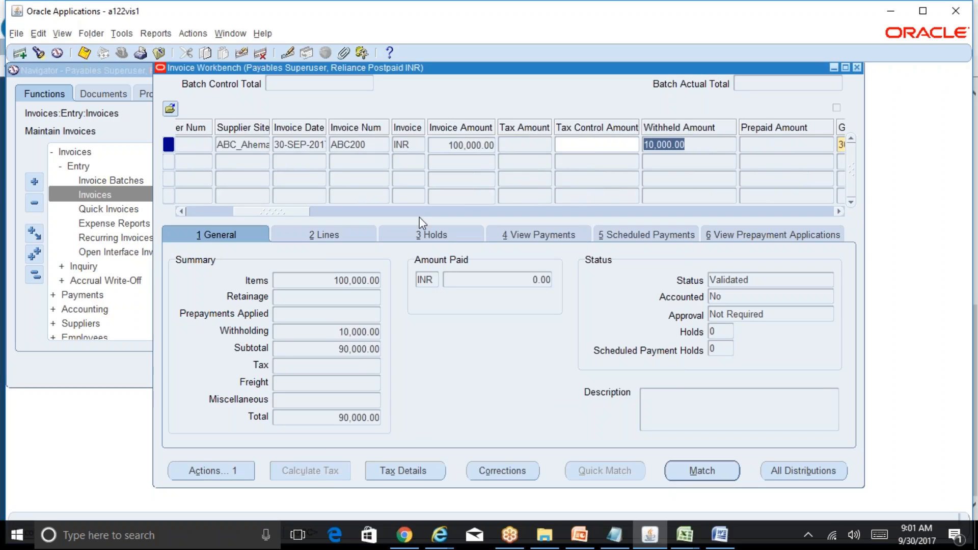
left_click_drag(275, 214, 163, 223)
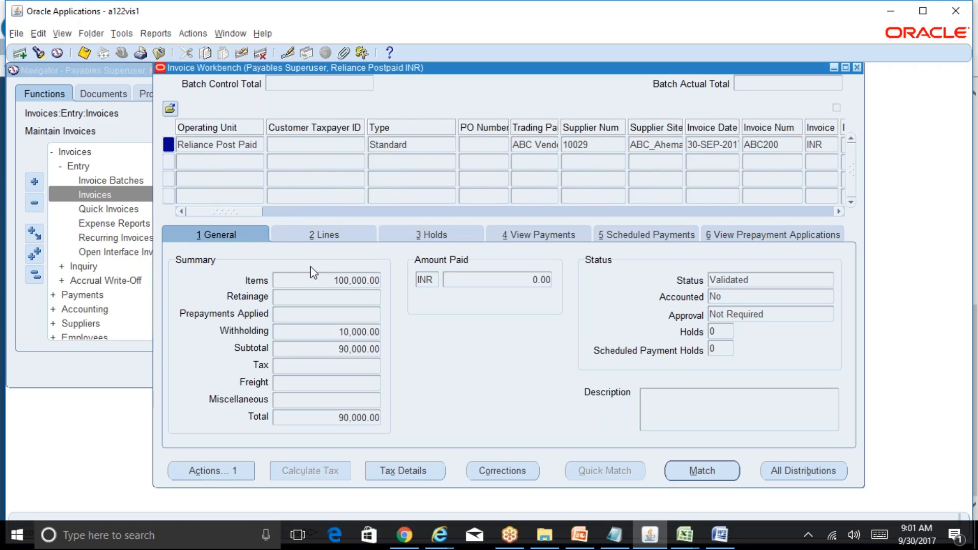
left_click(368, 280)
left_click(378, 334)
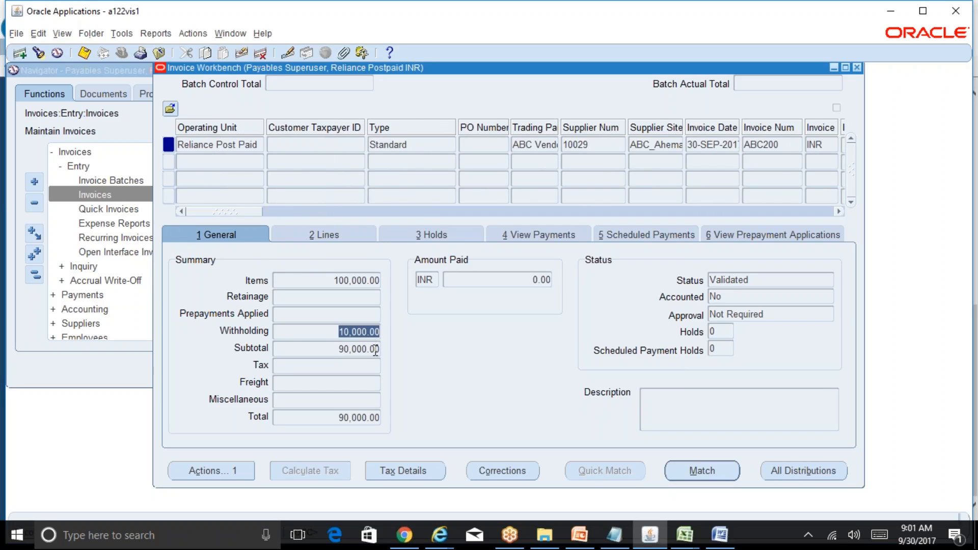
left_click(377, 350)
Open the withholding line's distributions and inspect its account combination.
left_click(345, 236)
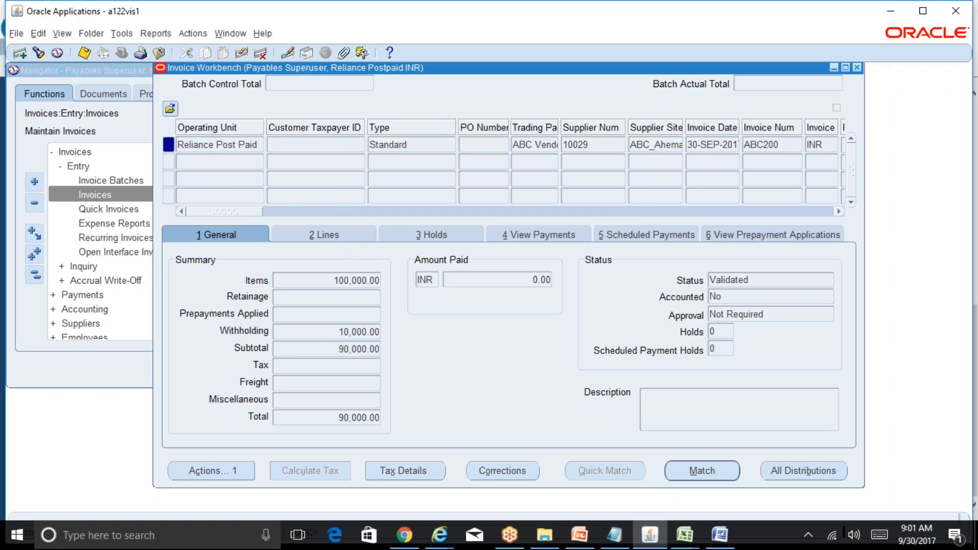
key("Down")
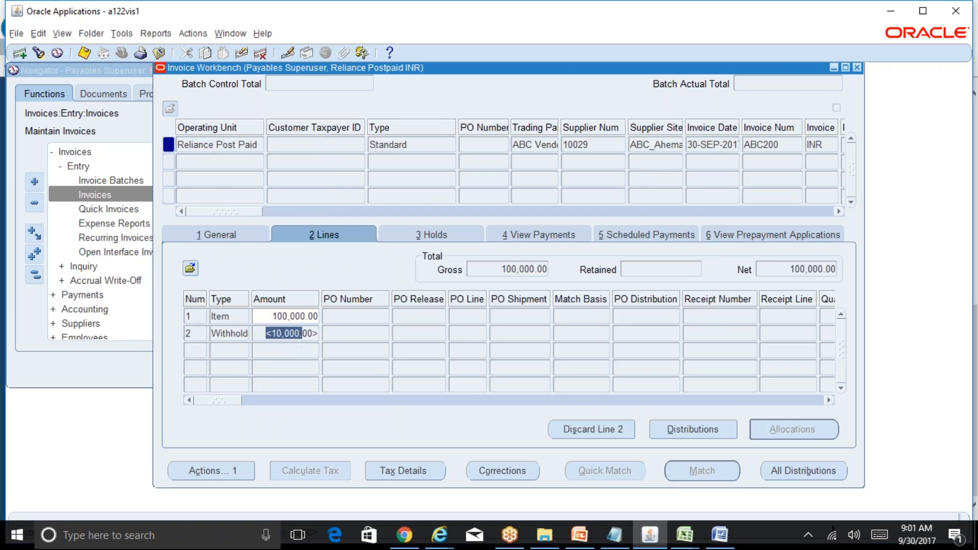
left_click(701, 432)
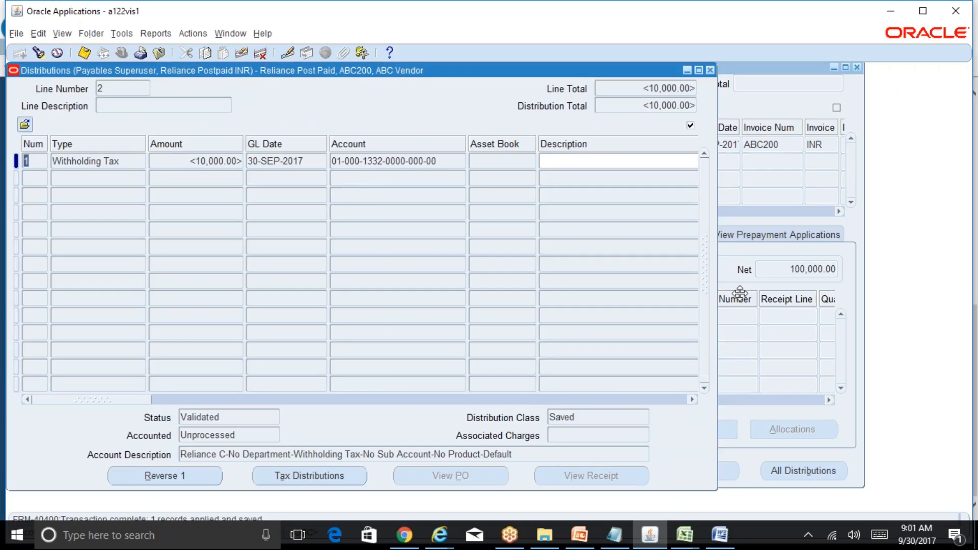
key("Tab")
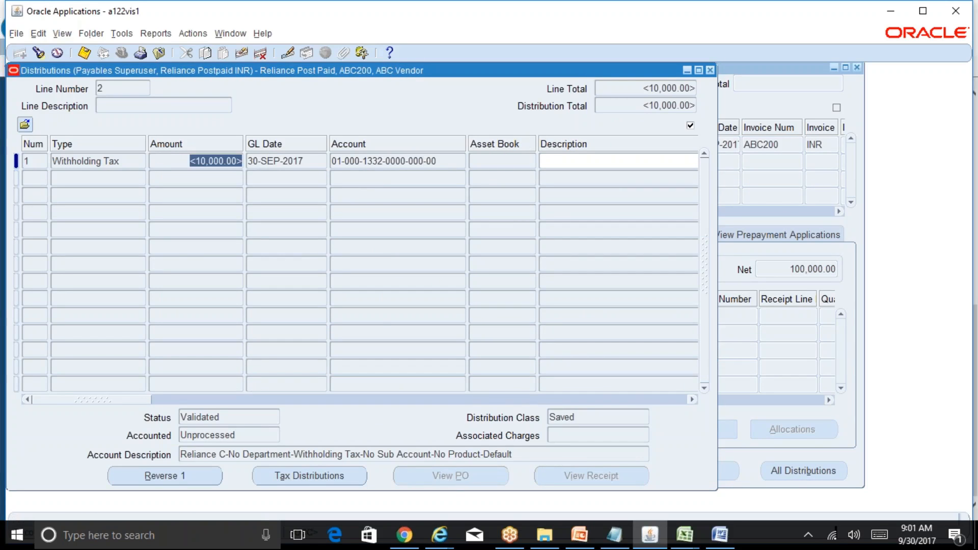
left_click(437, 160)
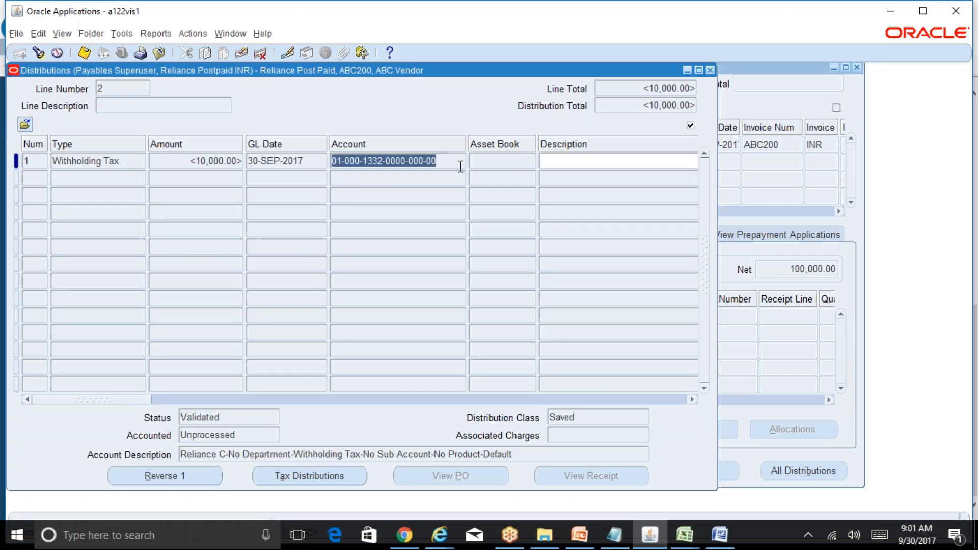
key("ctrl+l")
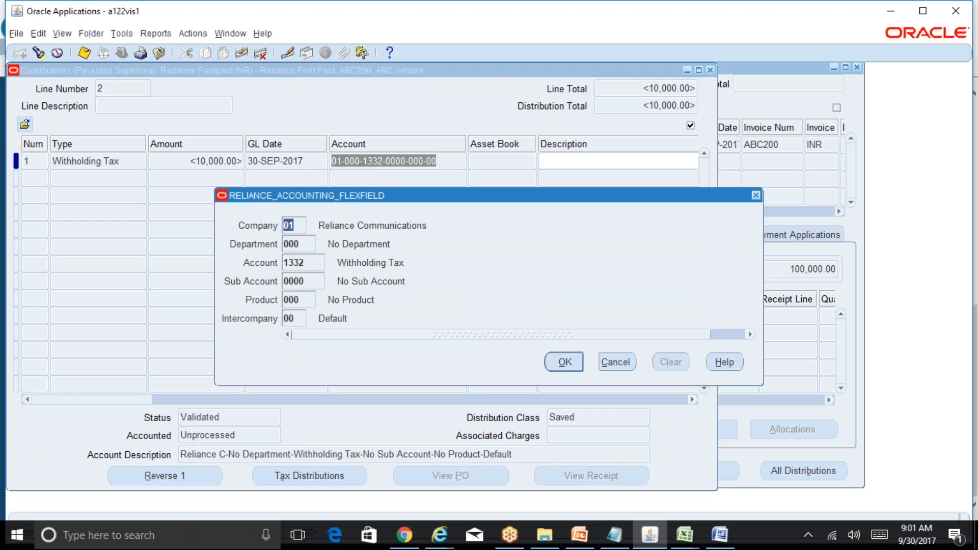
left_click(615, 362)
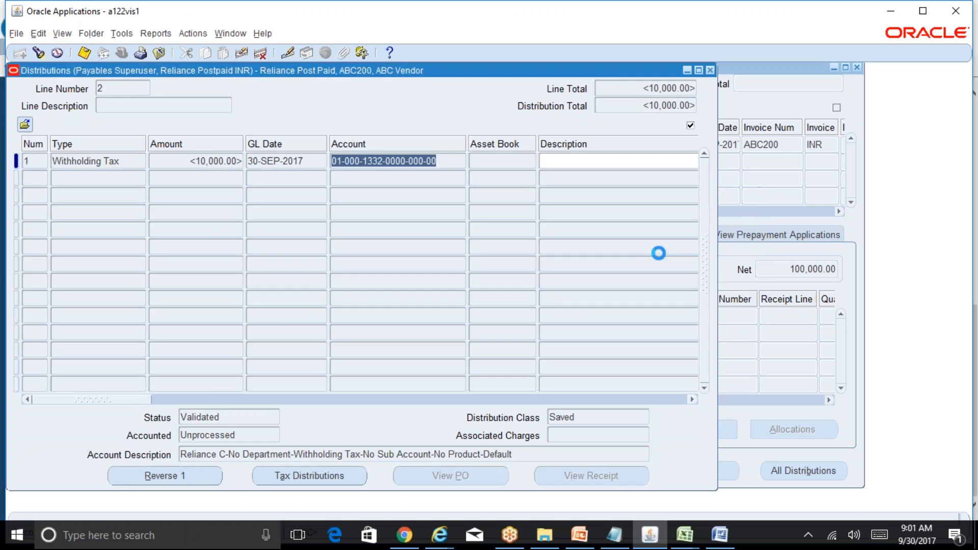
left_click(711, 70)
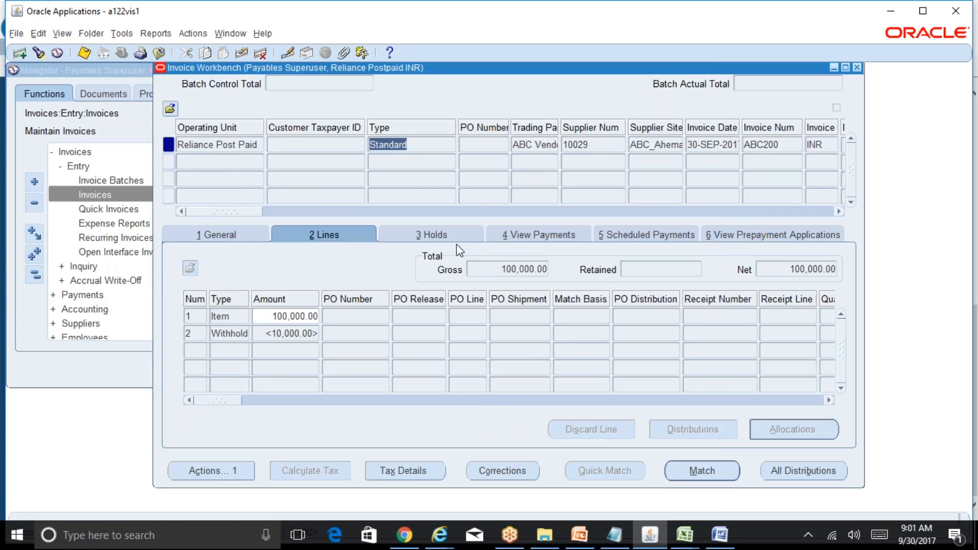
Switch between the General and Lines tabs to compare the withholding figures.
left_click(225, 235)
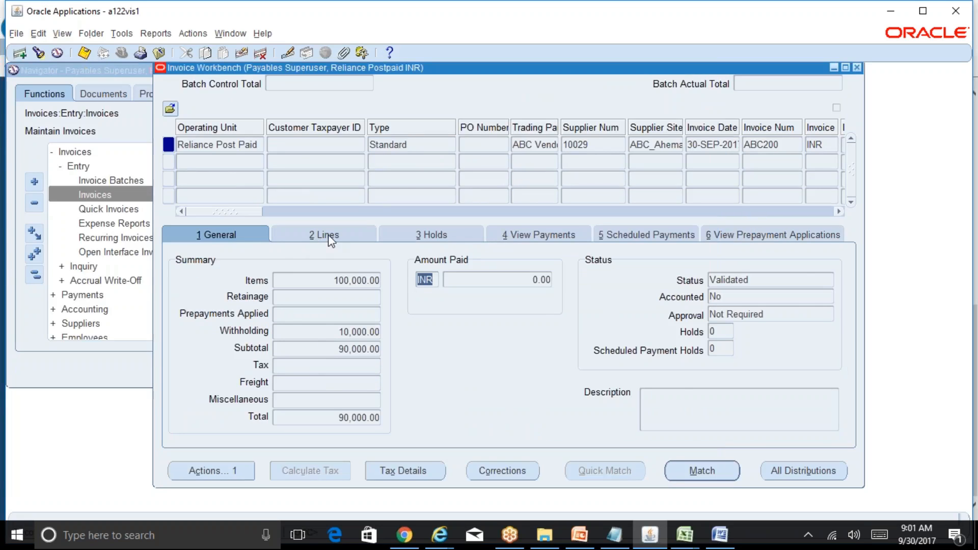
left_click(328, 234)
left_click(222, 228)
key("Tab")
left_click(375, 332)
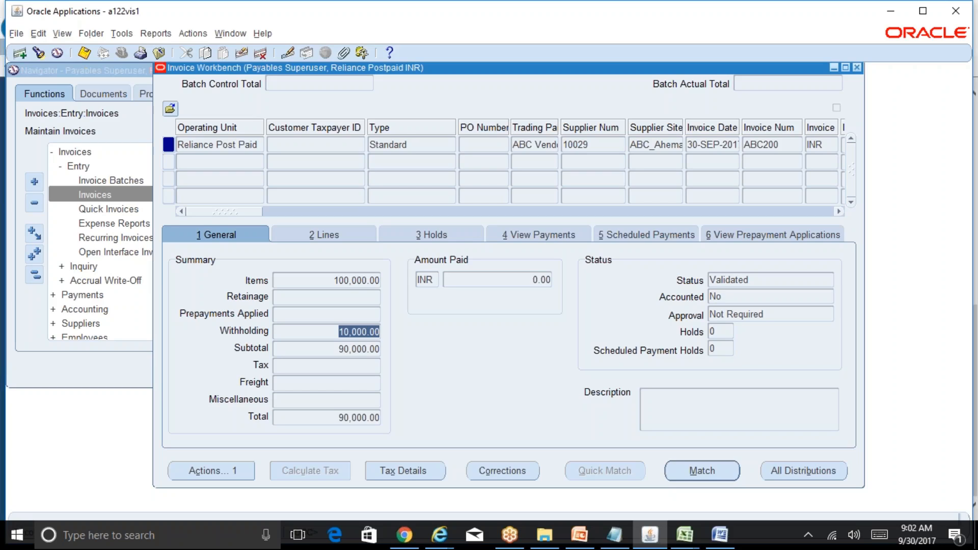
Find the Income Tax India invoices with an amount of 10000.
left_click(416, 146)
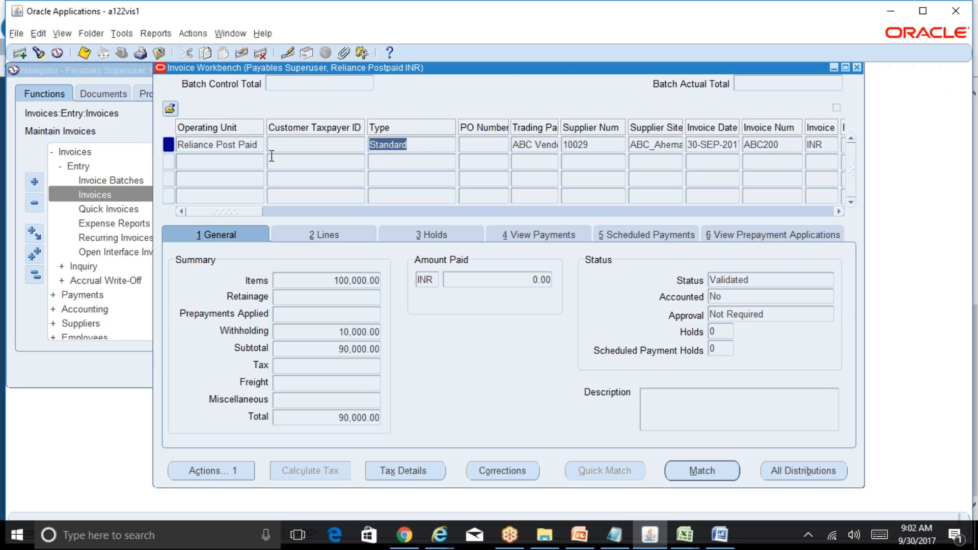
left_click(40, 54)
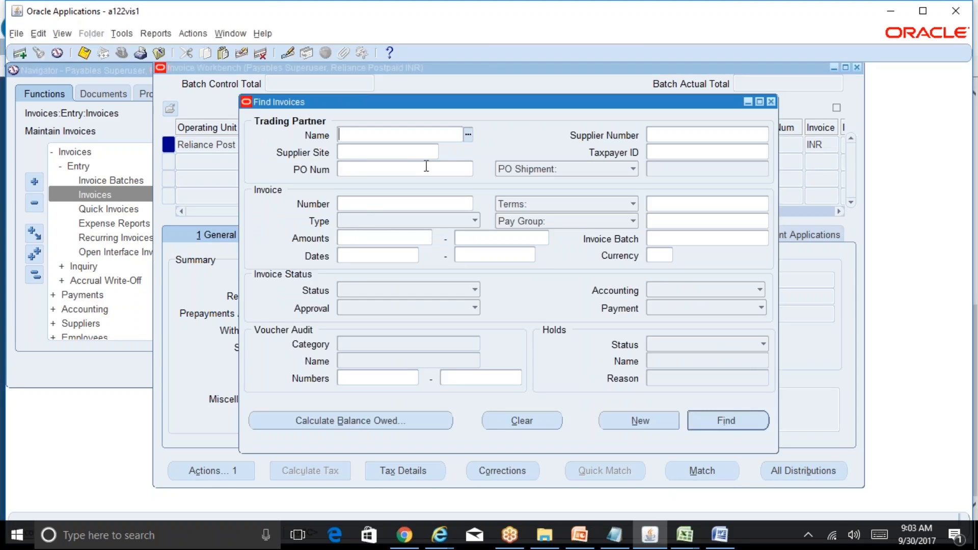
type("income tax india")
key("Tab")
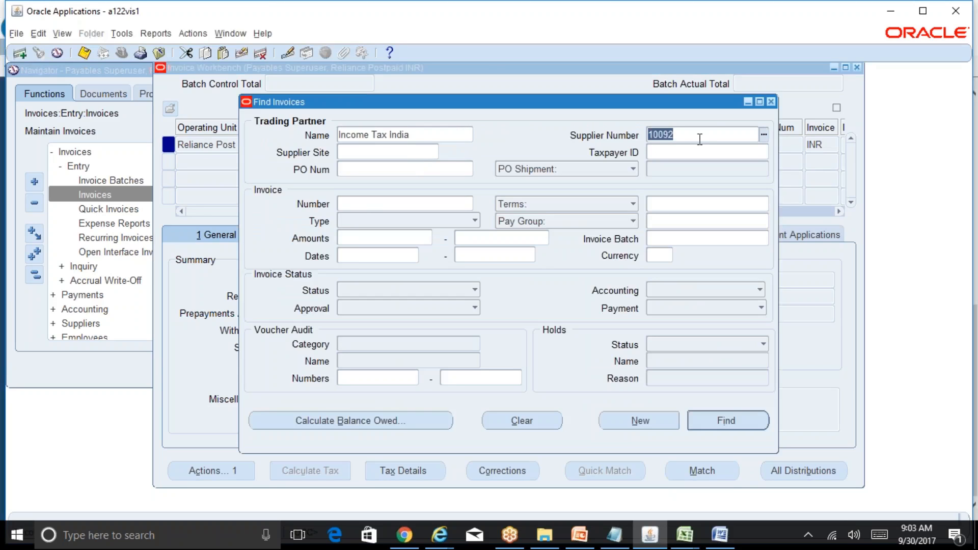
key("Return")
left_click_drag(652, 65, 456, 80)
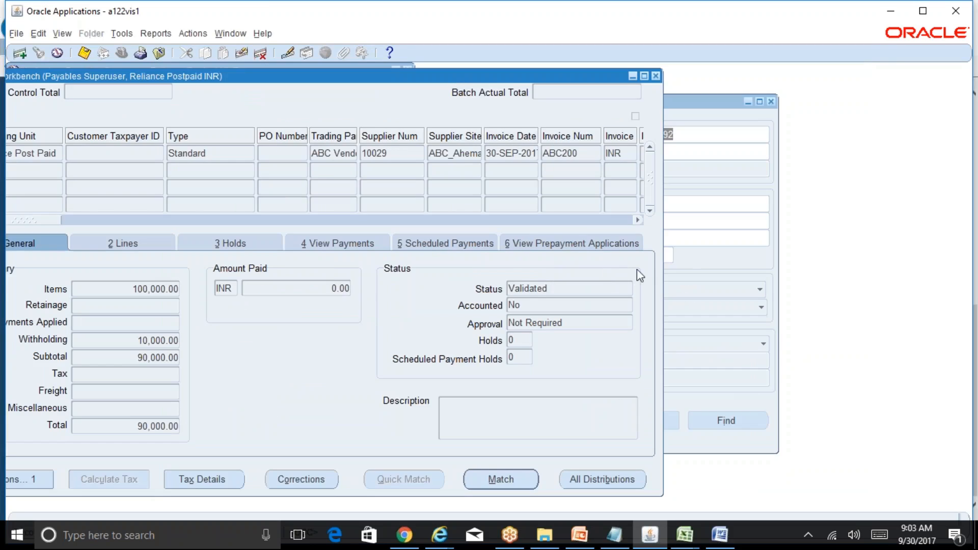
left_click(736, 183)
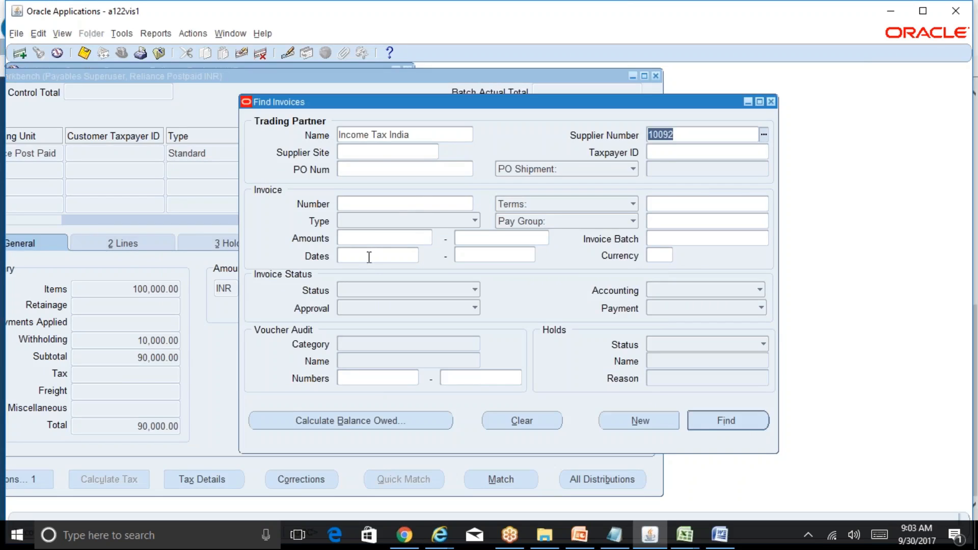
left_click(431, 238)
type("10000")
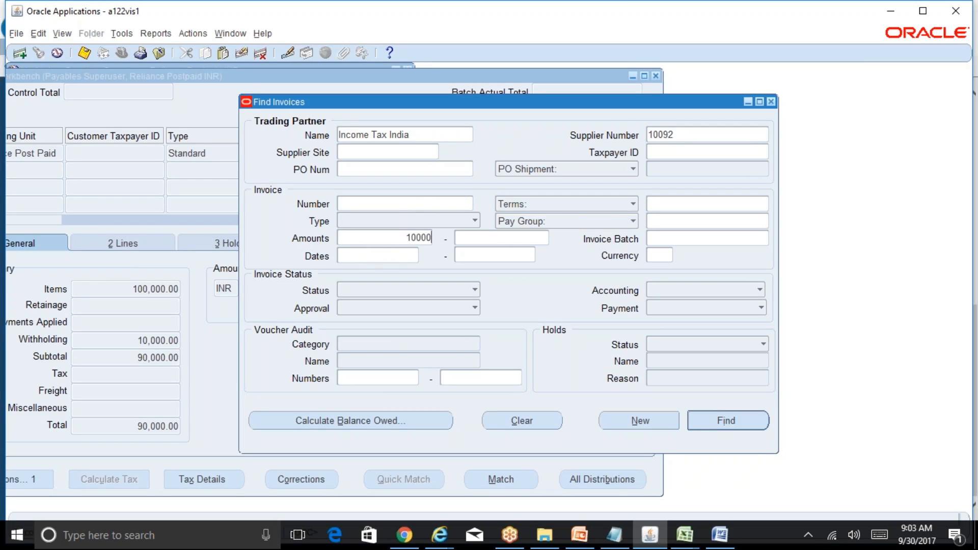
key("Tab")
key("alt+i")
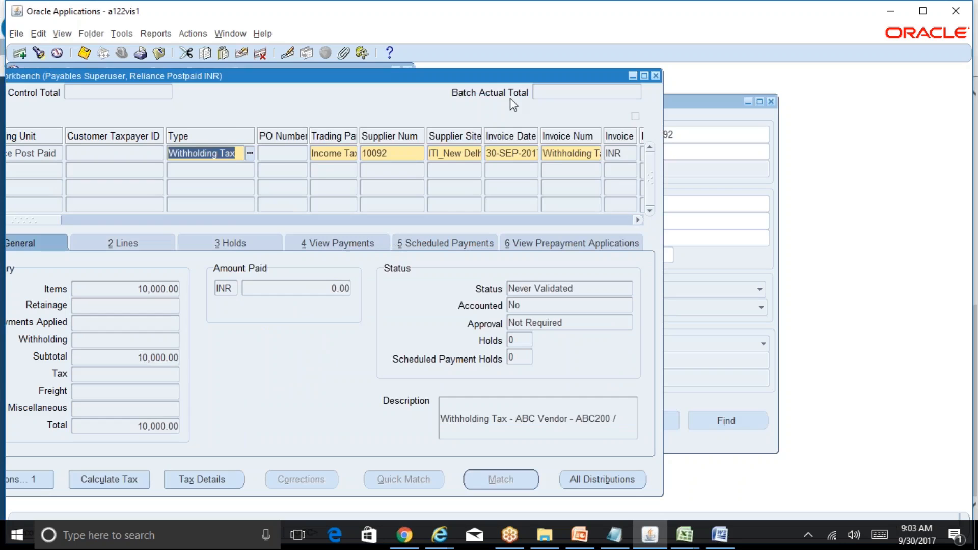
View the record history of the withholding tax invoice.
left_click_drag(541, 75, 643, 79)
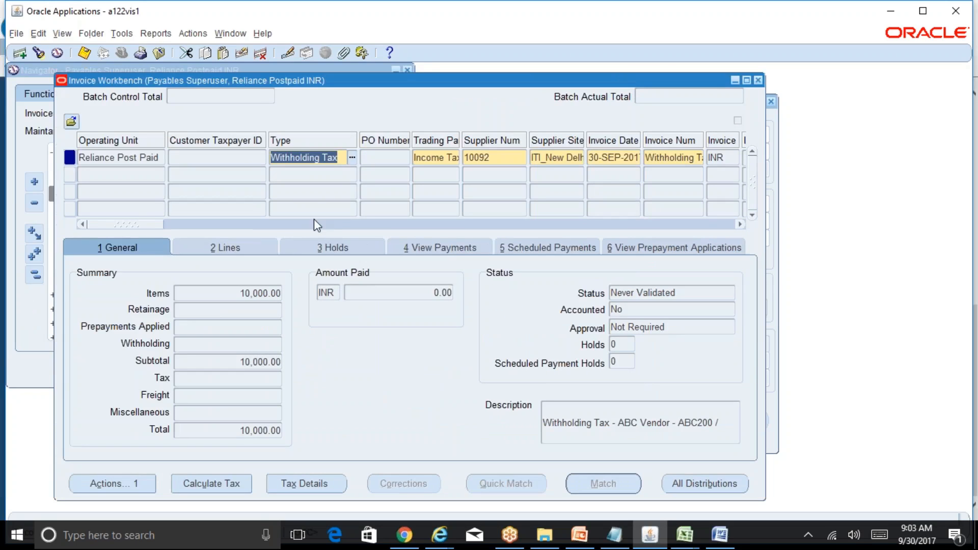
left_click(262, 36)
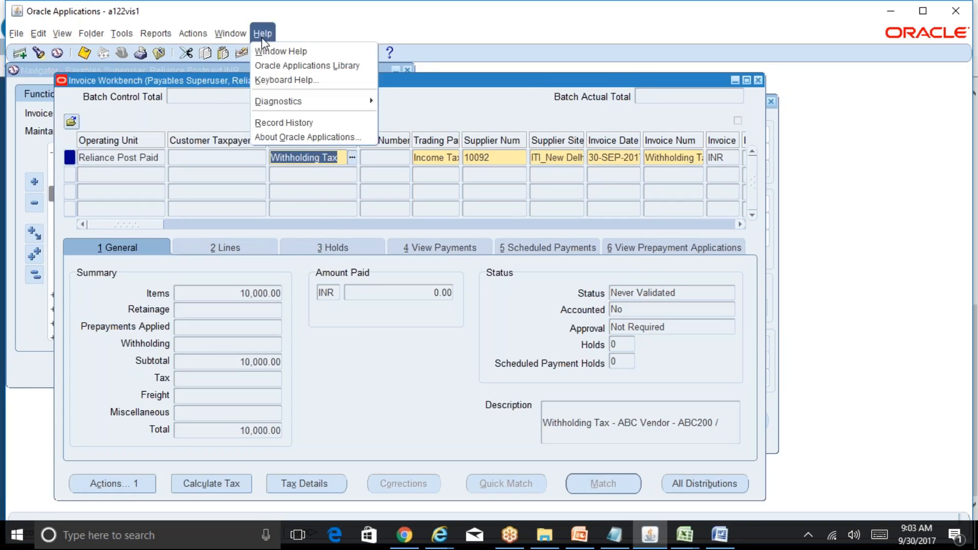
left_click(285, 122)
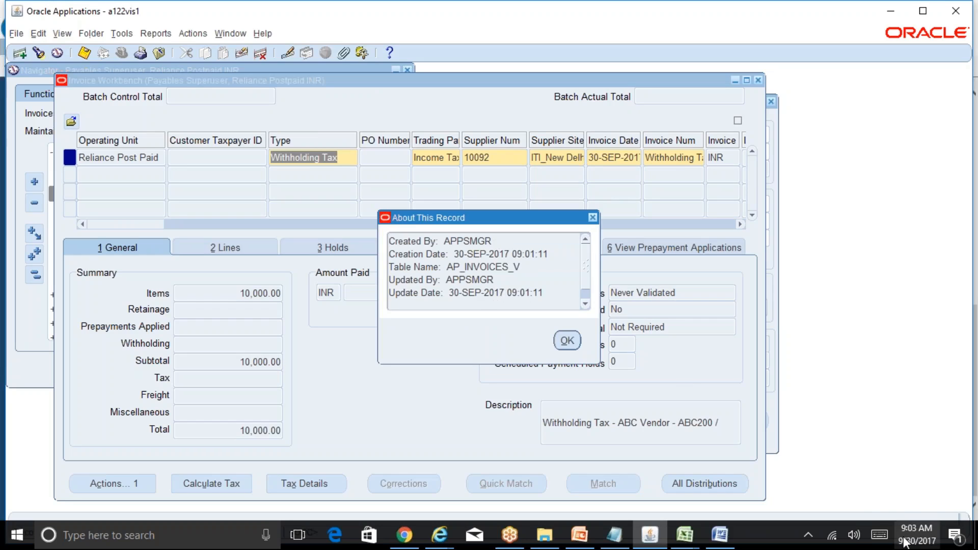
mouse_move(914, 541)
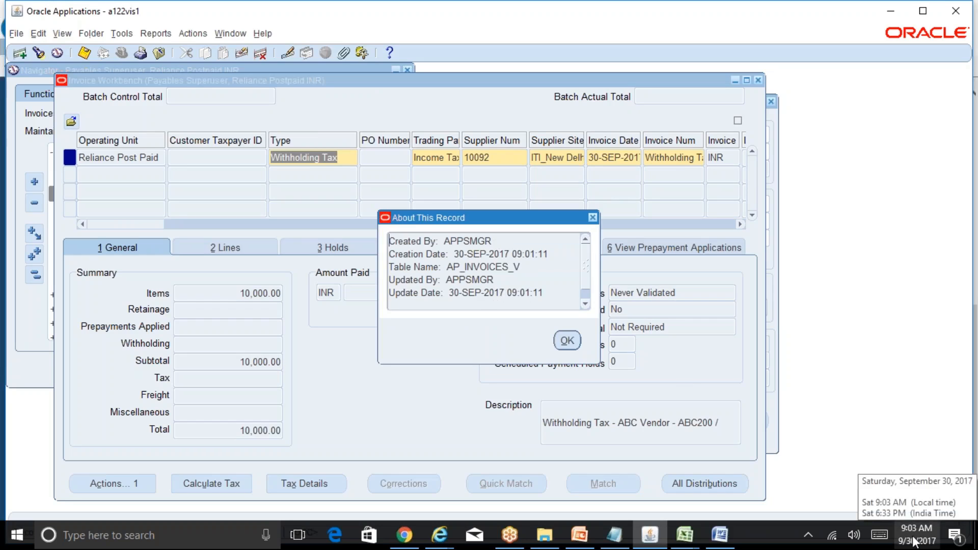
left_click(567, 341)
Widen and scroll the invoice columns to review the withholding invoice's trading partner, number and amounts.
double_click(443, 158)
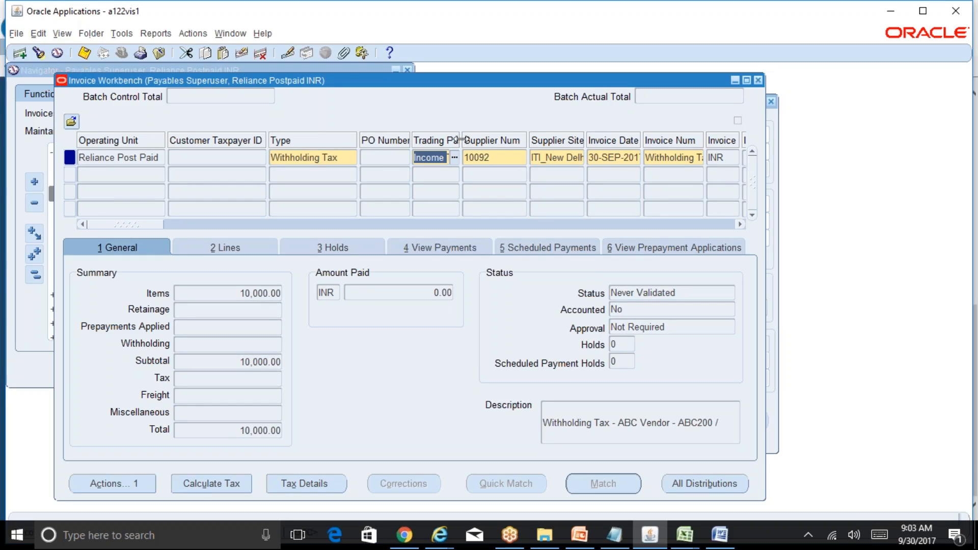
left_click_drag(463, 146, 516, 147)
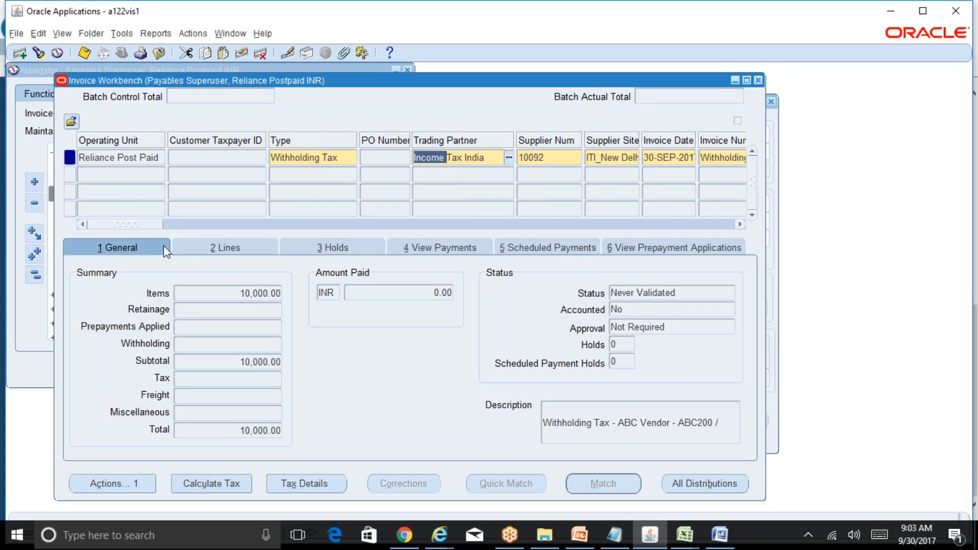
left_click(259, 292)
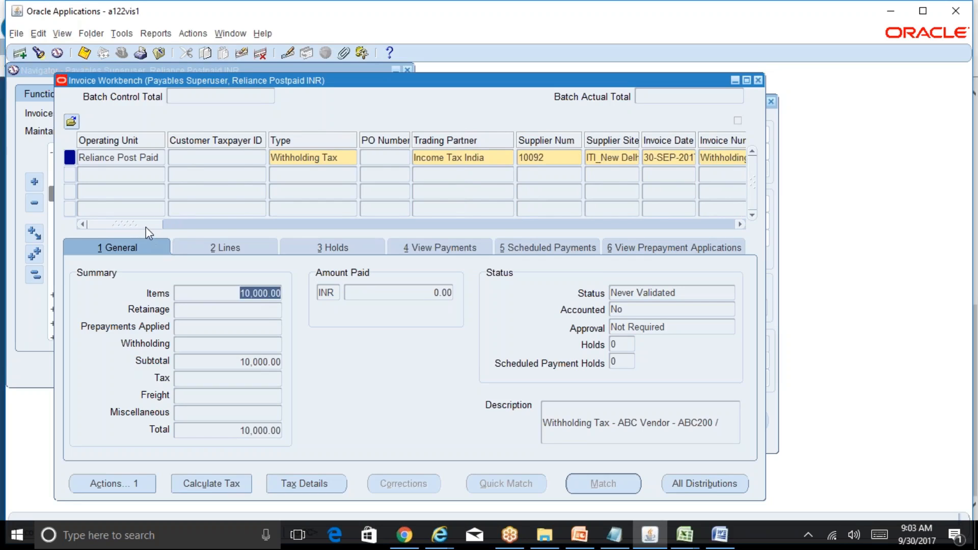
left_click_drag(146, 226, 178, 226)
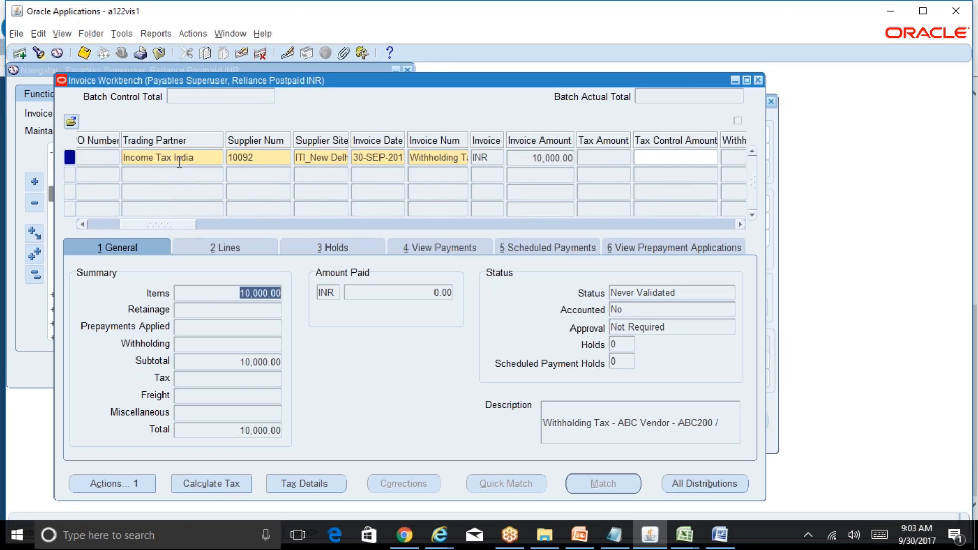
mouse_move(192, 225)
left_mouse_down()
mouse_move(160, 225)
mouse_move(178, 225)
left_mouse_up()
left_click(341, 157)
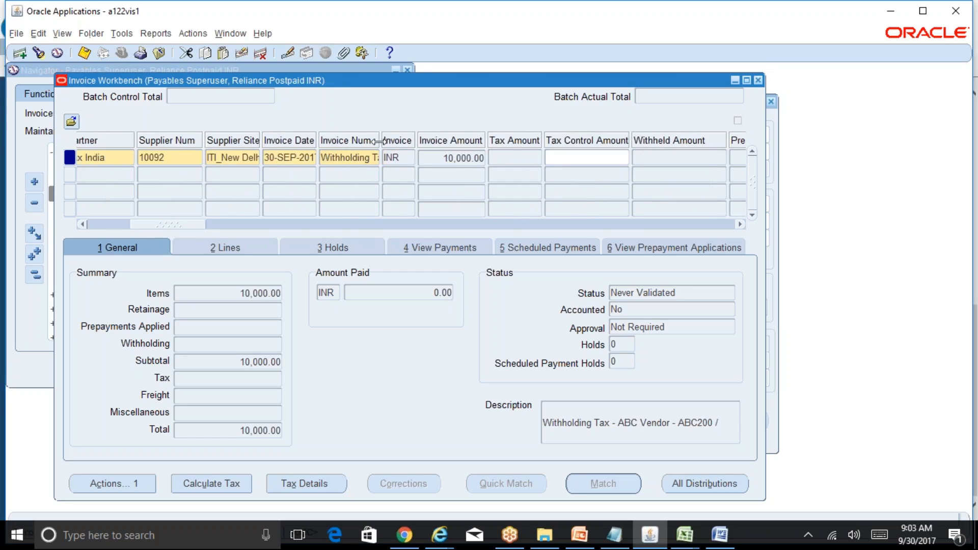
left_click_drag(381, 141, 473, 145)
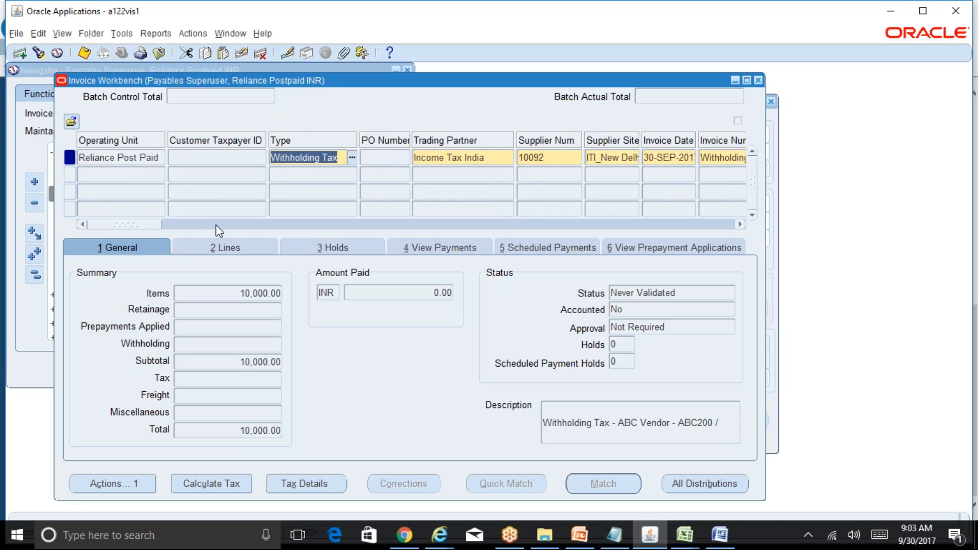
left_click_drag(144, 229, 187, 230)
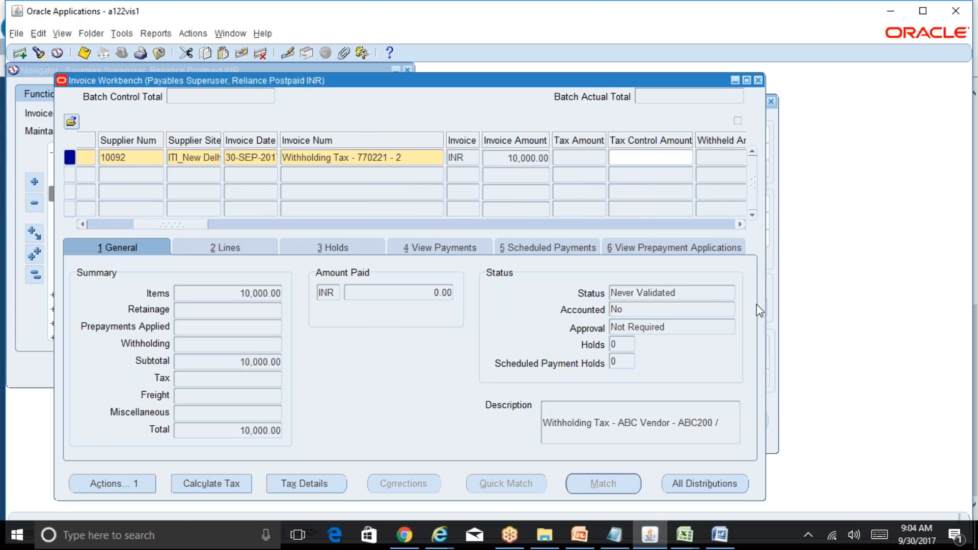
Validate the withholding tax invoice through Invoice Actions and re-query it.
left_click(138, 484)
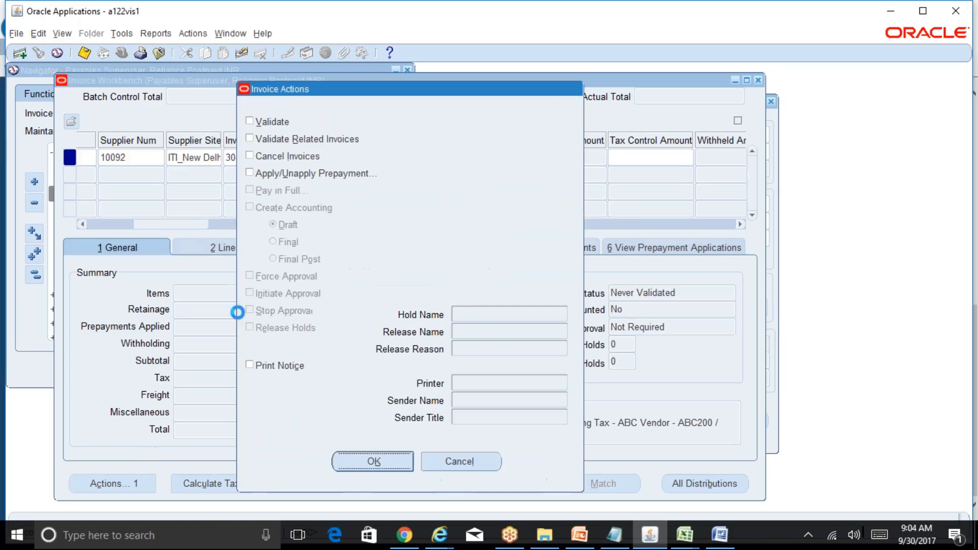
left_click(274, 123)
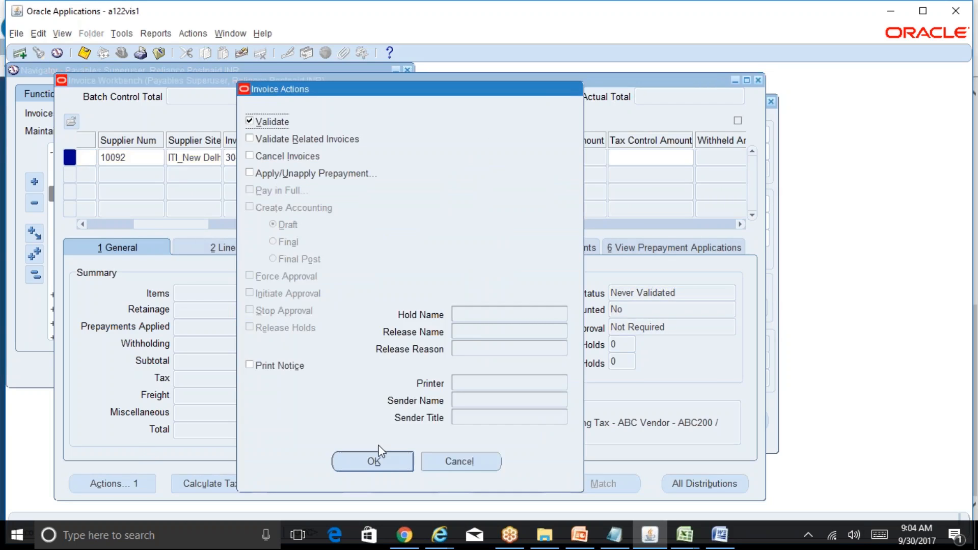
left_click(386, 464)
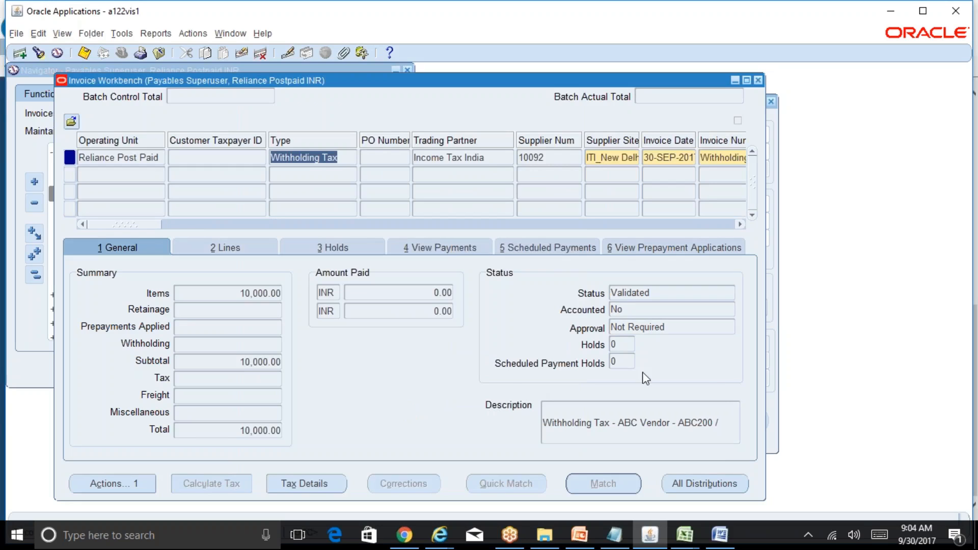
left_click(772, 427)
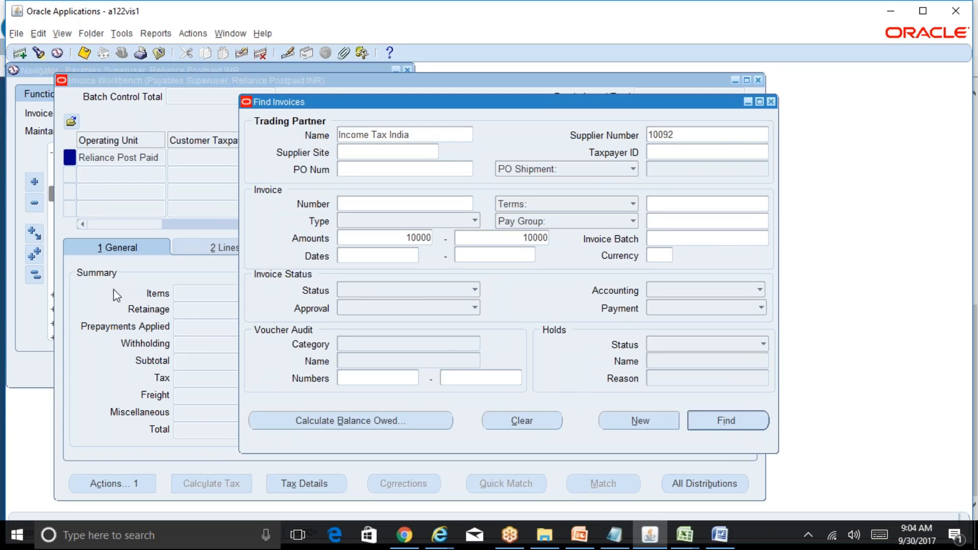
key("Return")
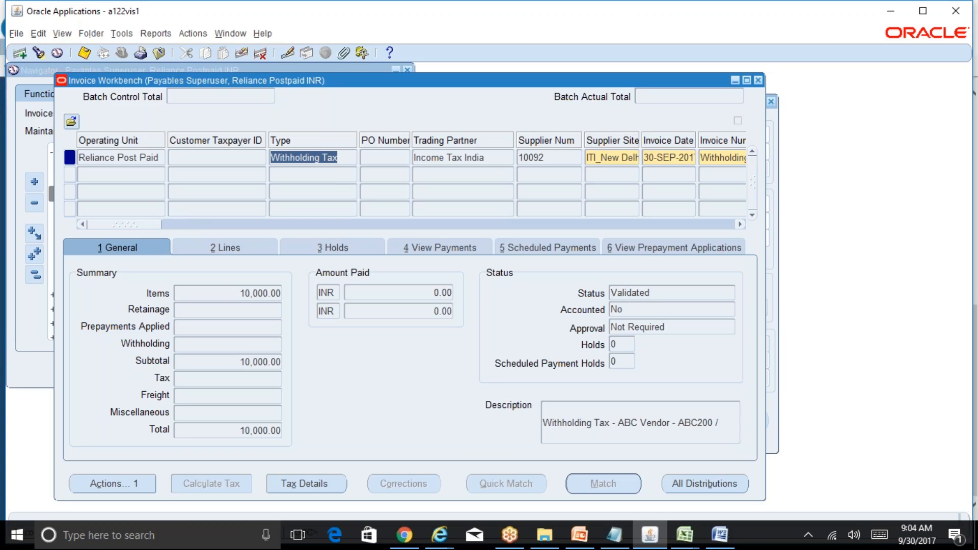
left_click(352, 175)
left_click(352, 176)
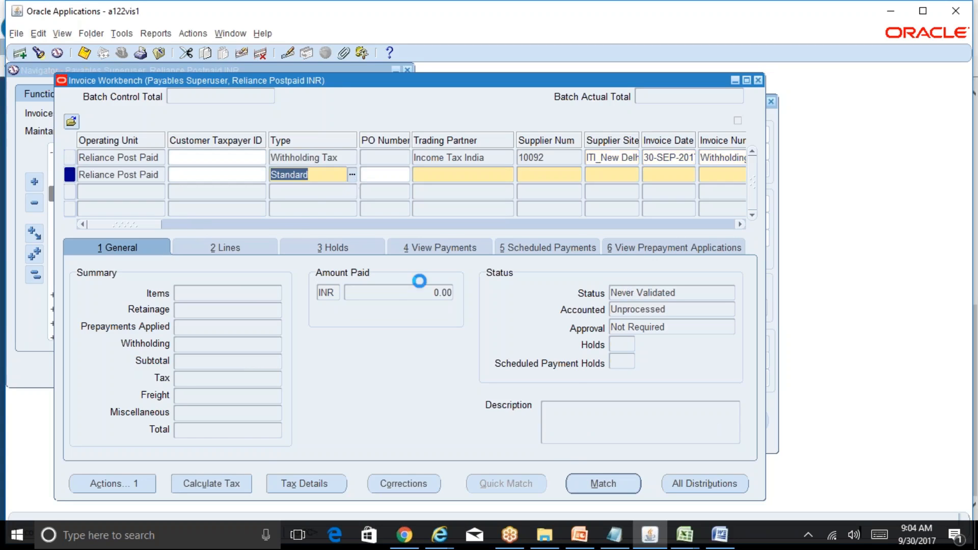
left_click(418, 274)
key("Down")
key("Down")
key("Down")
key("Down")
key("Down")
key("Return")
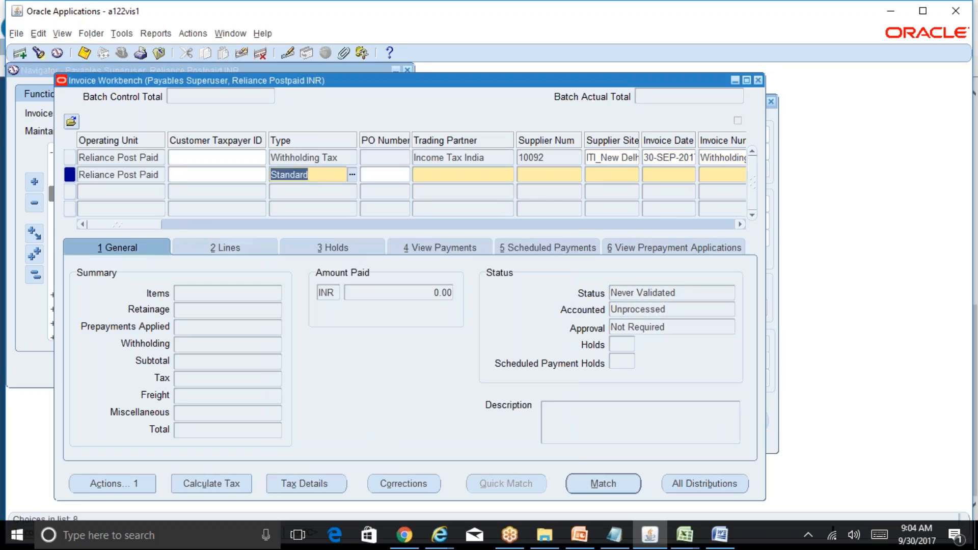
key("Tab")
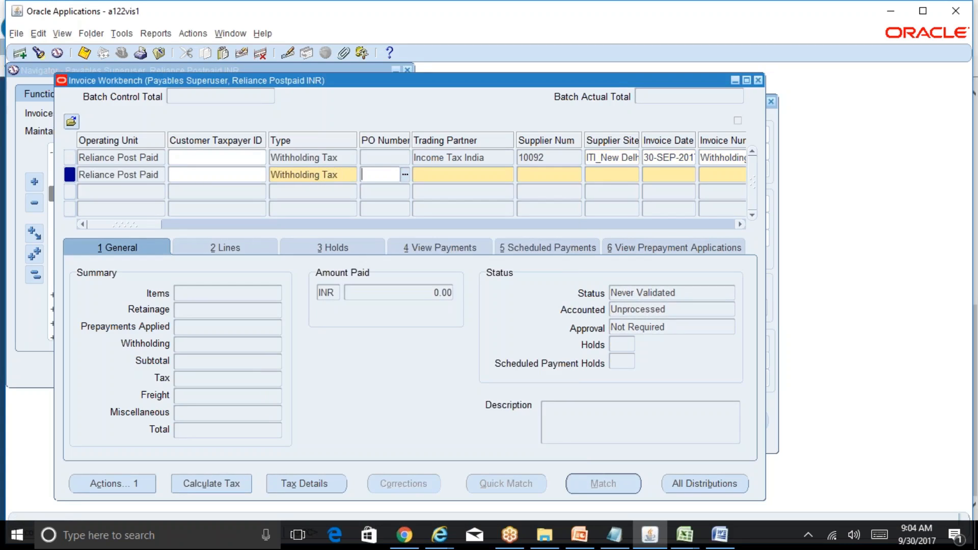
left_click(350, 158)
key("alt+e")
key("d")
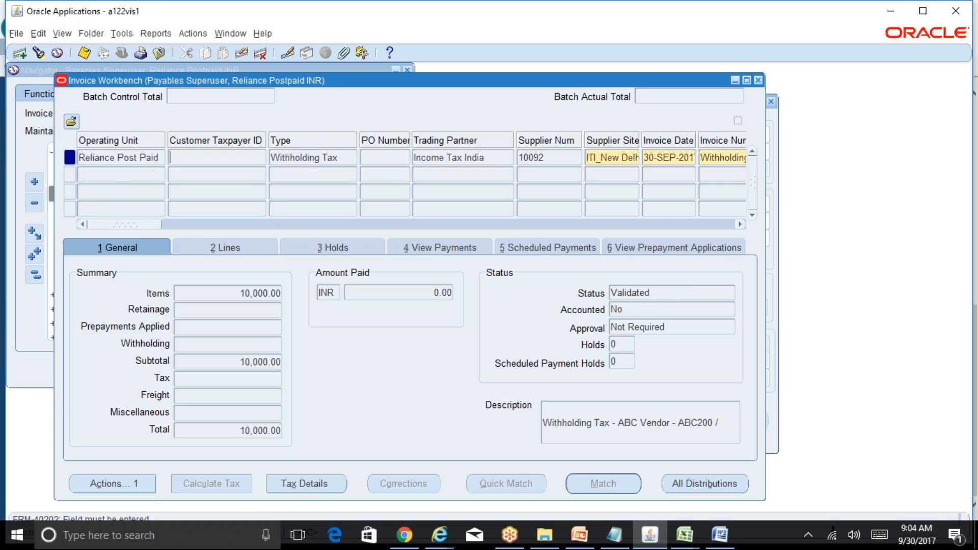
left_click(347, 159)
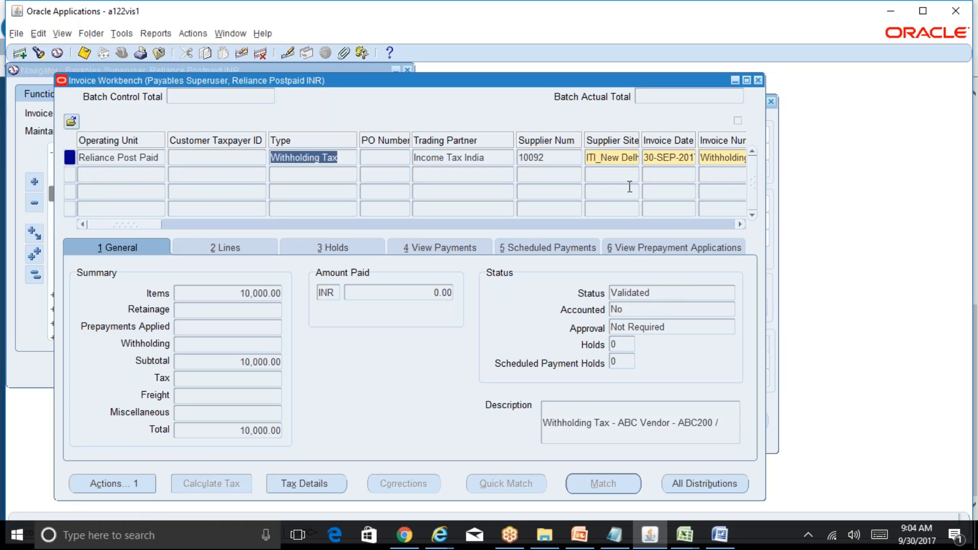
Close the invoice workbench, open Payables Options and display its Withholding Tax settings.
left_click(758, 80)
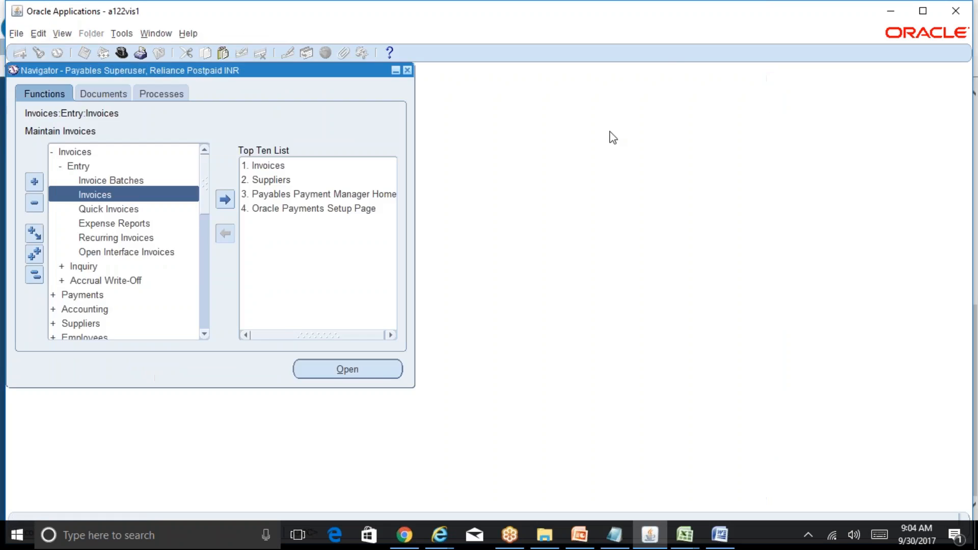
left_click(34, 276)
key("ctrl+l")
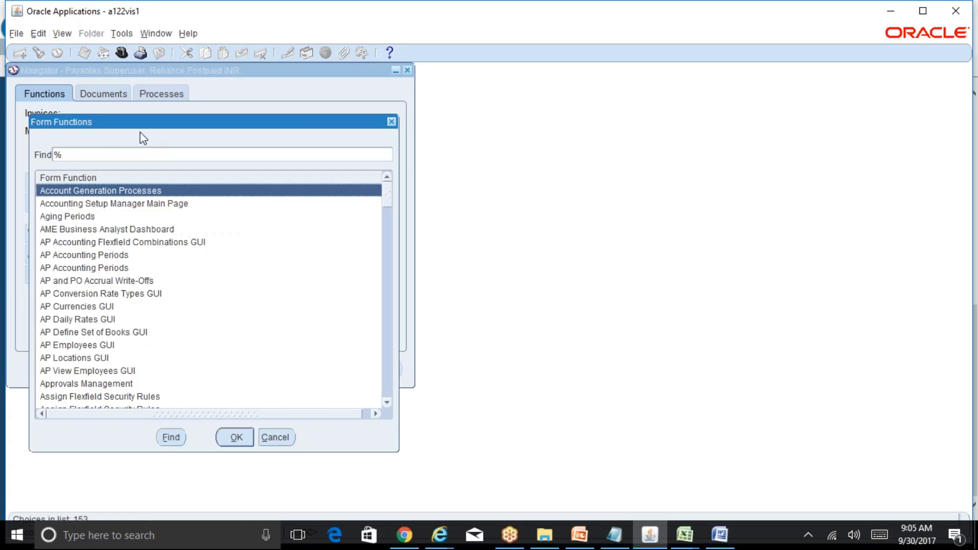
type("option%")
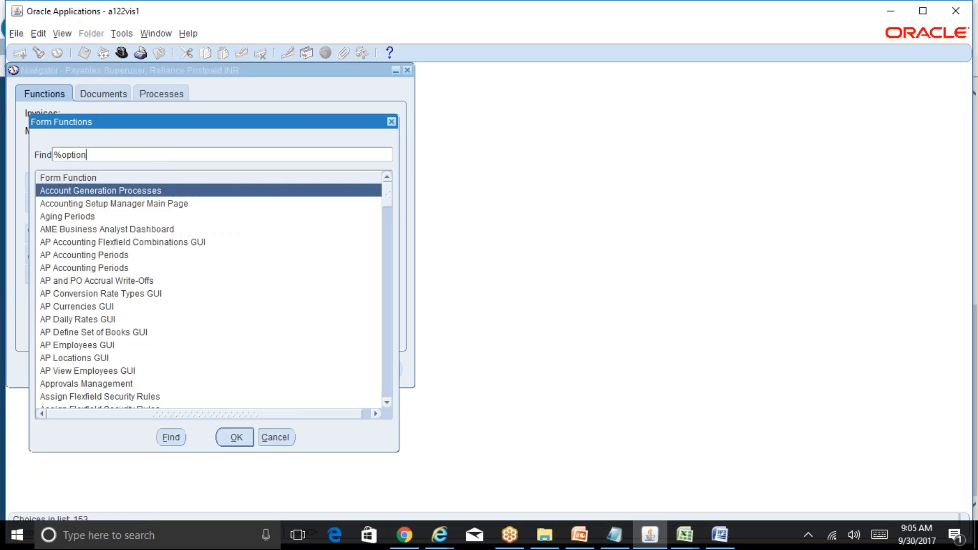
key("Return")
key("Down")
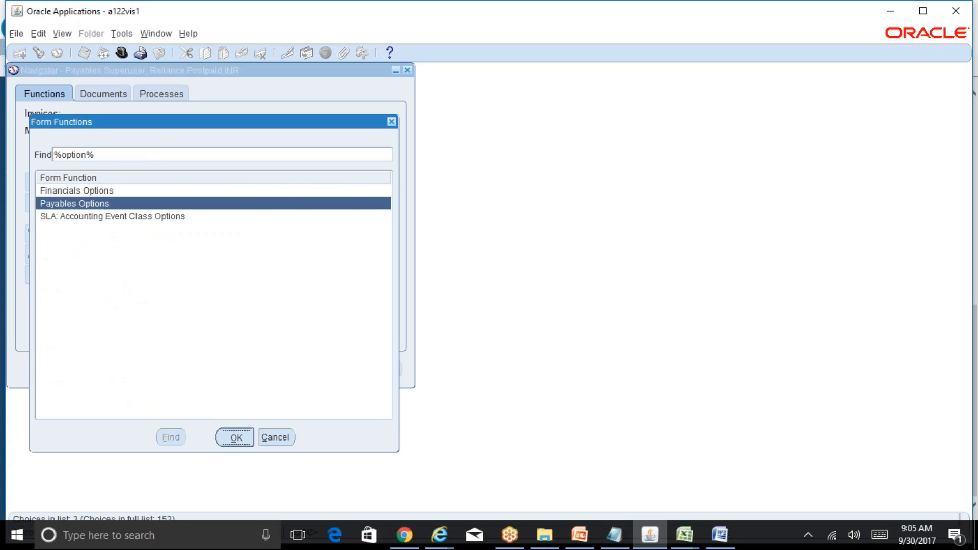
key("Return")
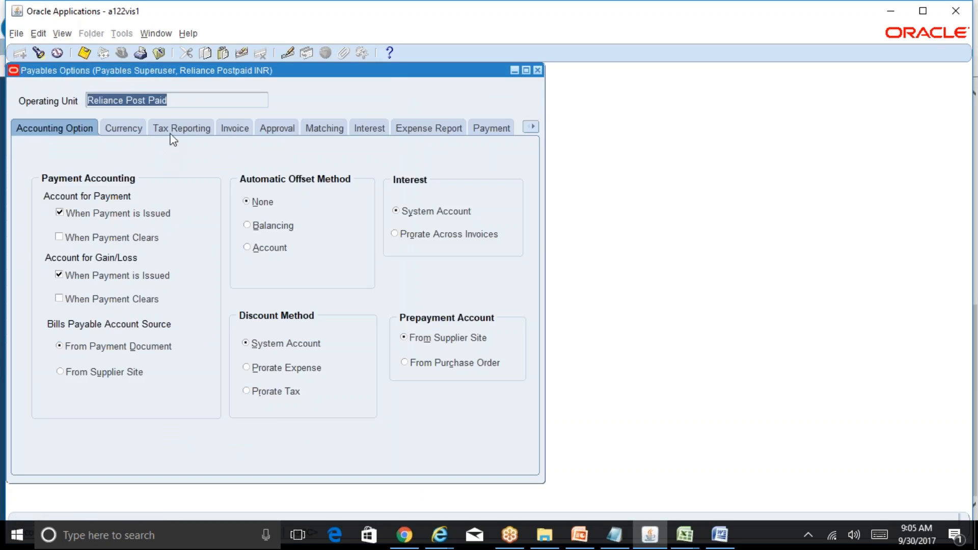
left_click(535, 127)
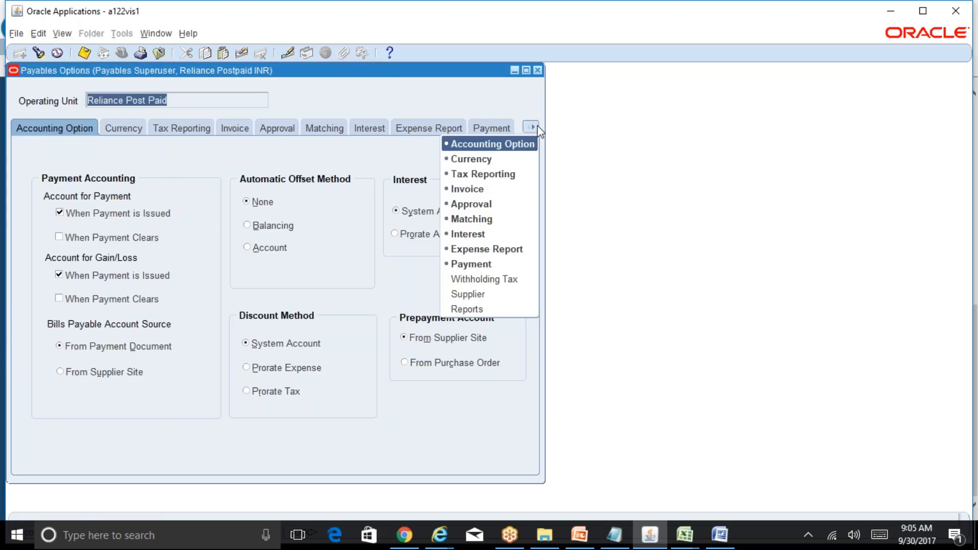
left_click(527, 282)
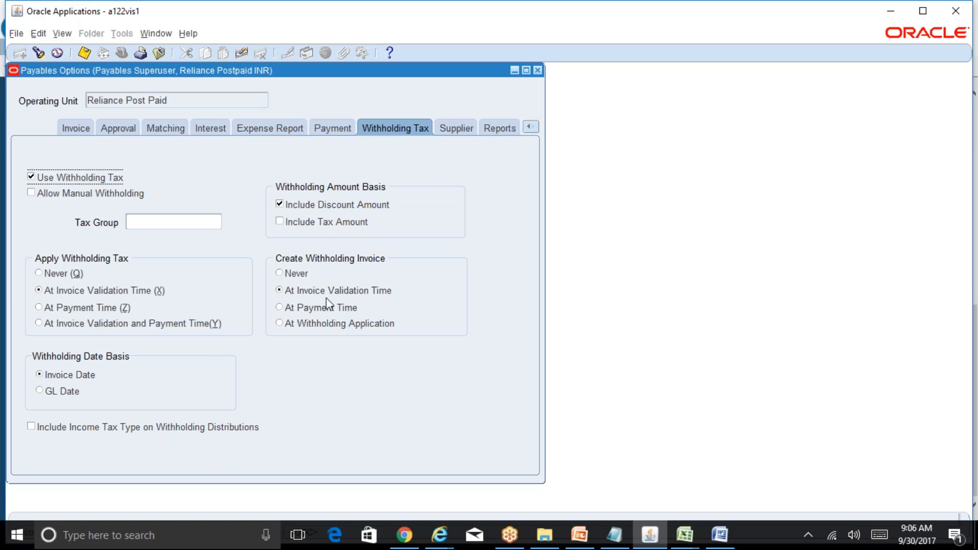
Close Payables Options, switch to the R12 Table of Contents workbook and bold the With Holding Tax entry.
left_click(537, 70)
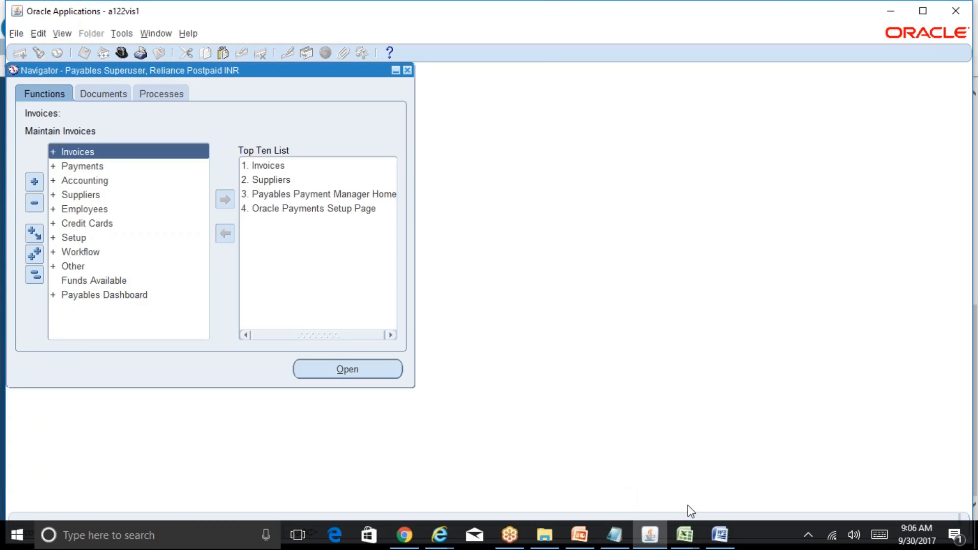
left_click(691, 536)
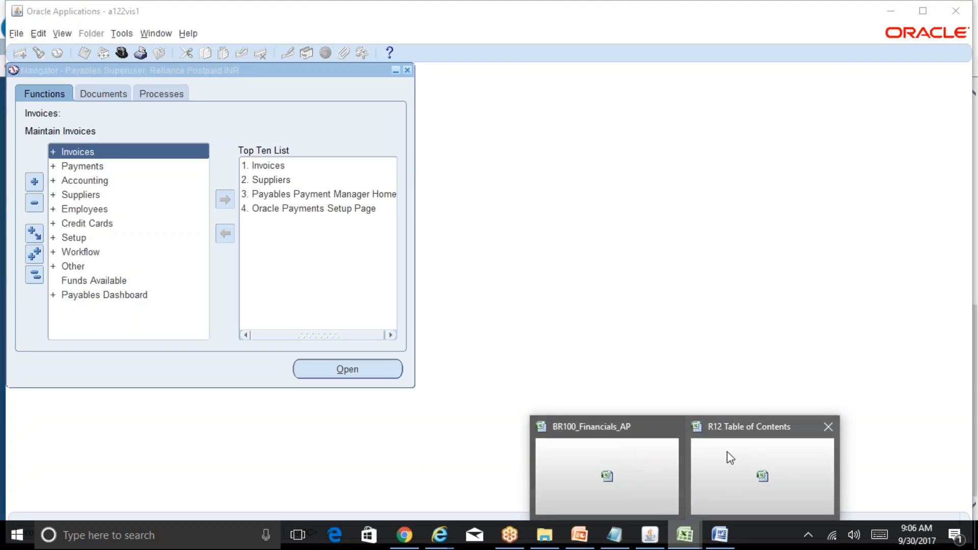
left_click(742, 462)
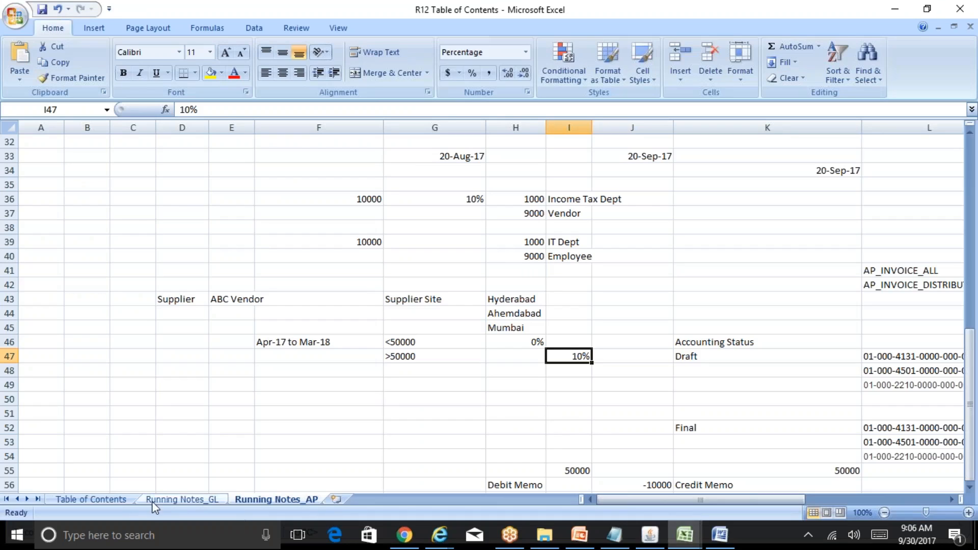
left_click(111, 498)
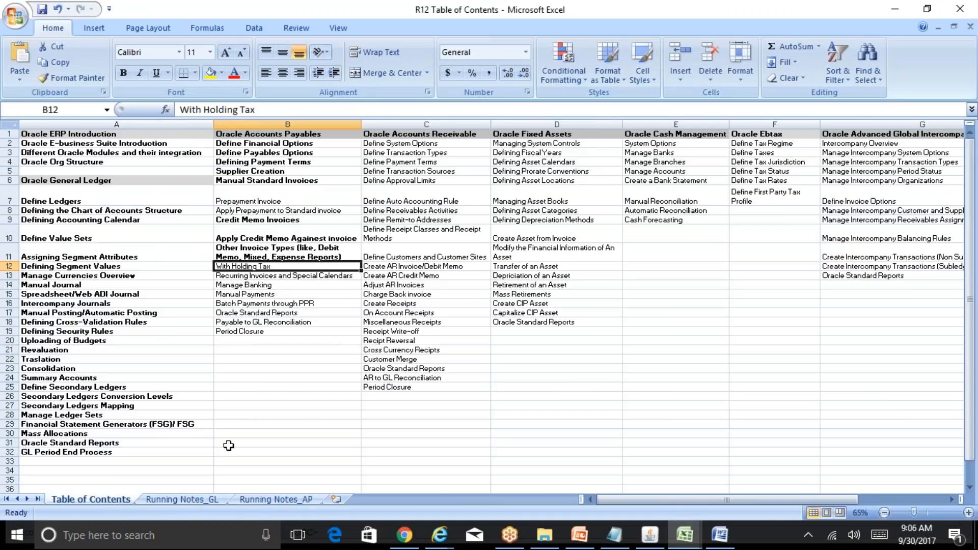
key("ctrl+b")
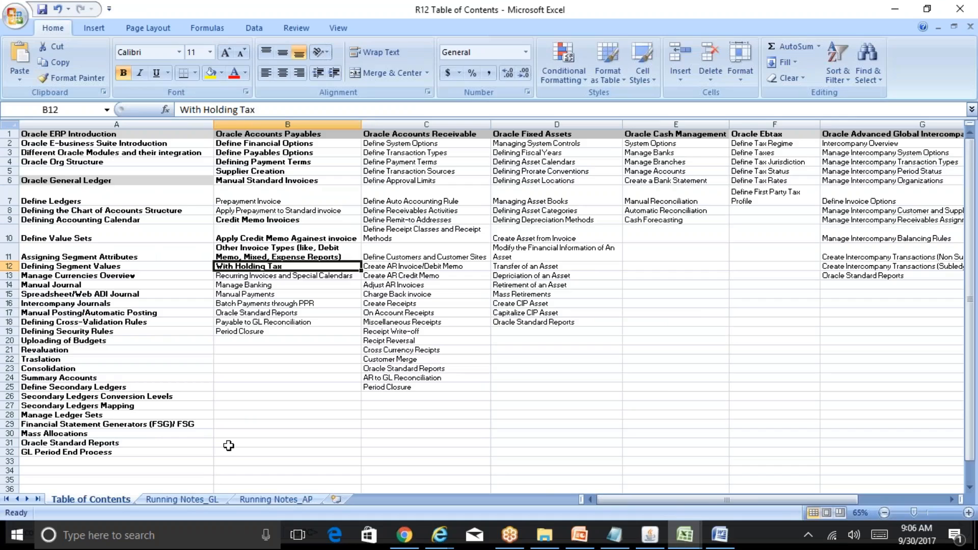
Return to Oracle Applications and open the Invoices entry form from the Invoices navigator.
left_click(648, 542)
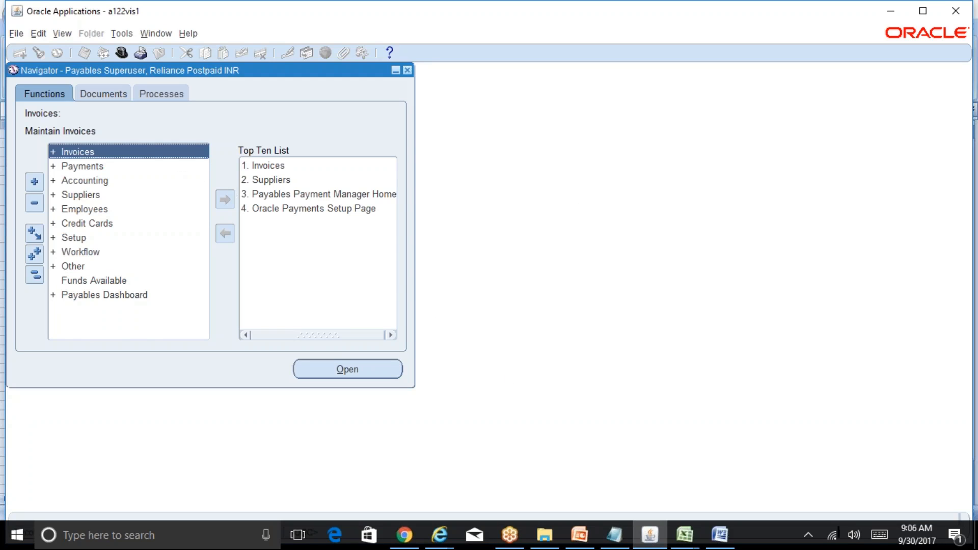
double_click(166, 153)
double_click(153, 167)
left_click(150, 194)
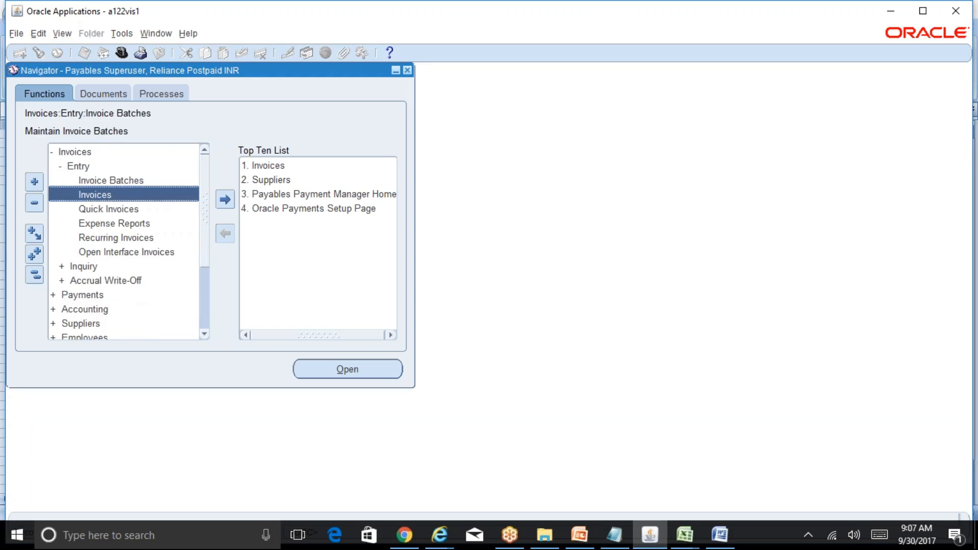
double_click(150, 194)
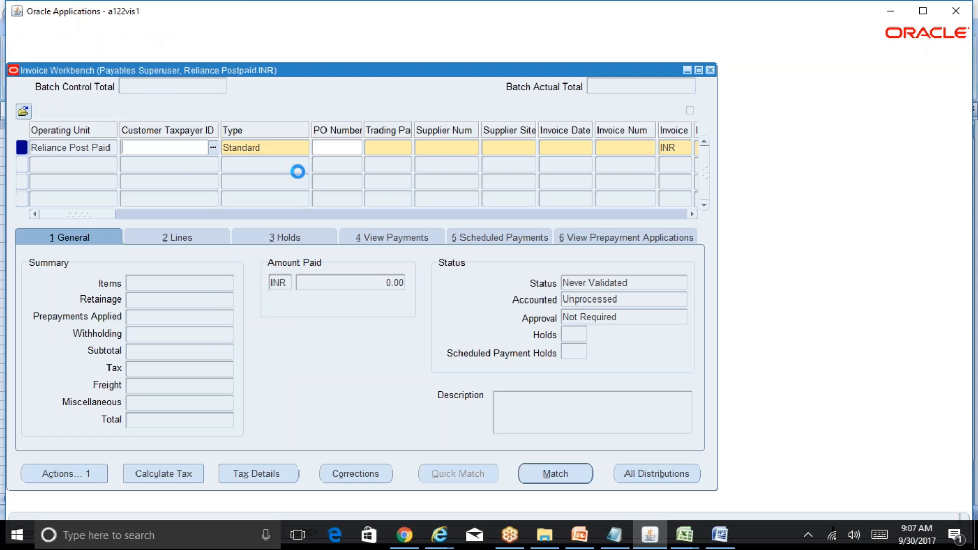
Find invoices for trading partner Income Tax India with invoice type Withholding Tax.
left_click(40, 53)
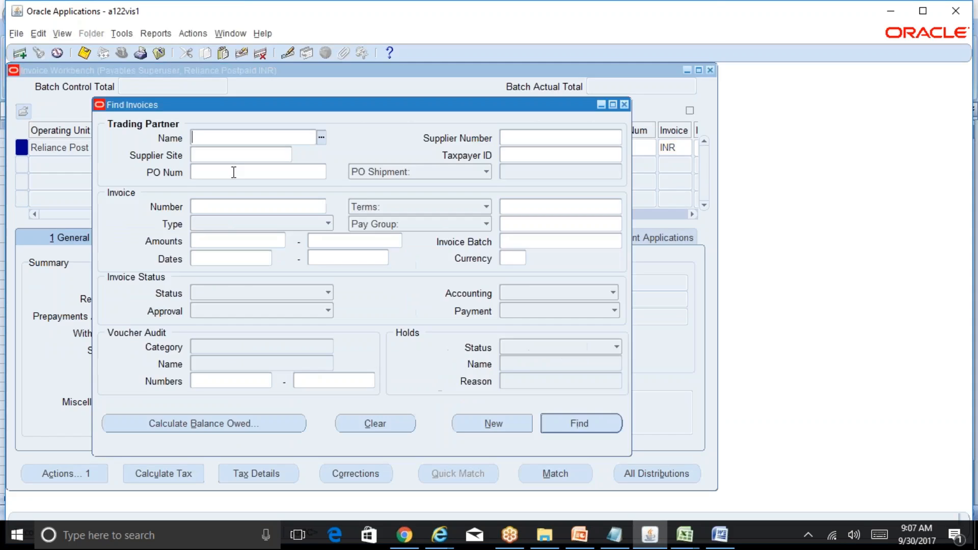
type("income tax india")
key("Tab")
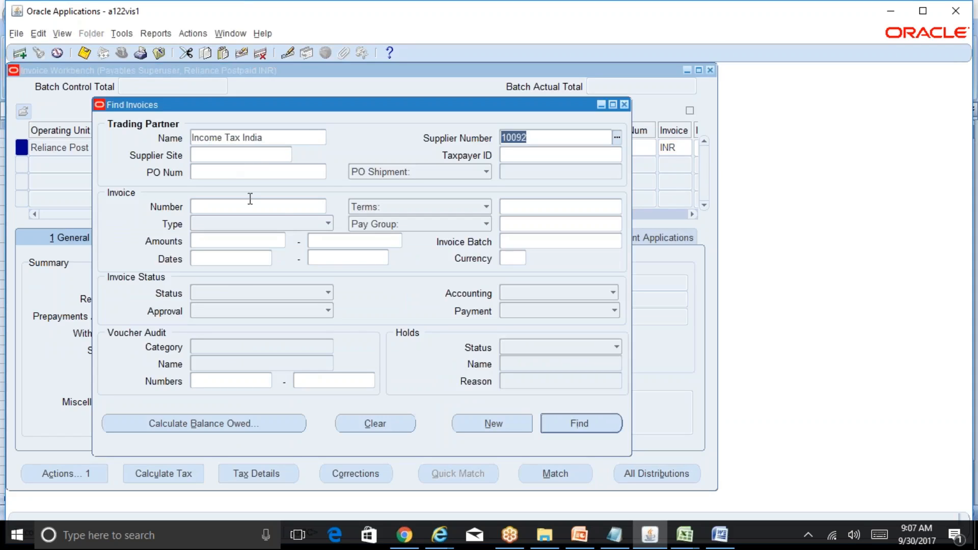
left_click(329, 224)
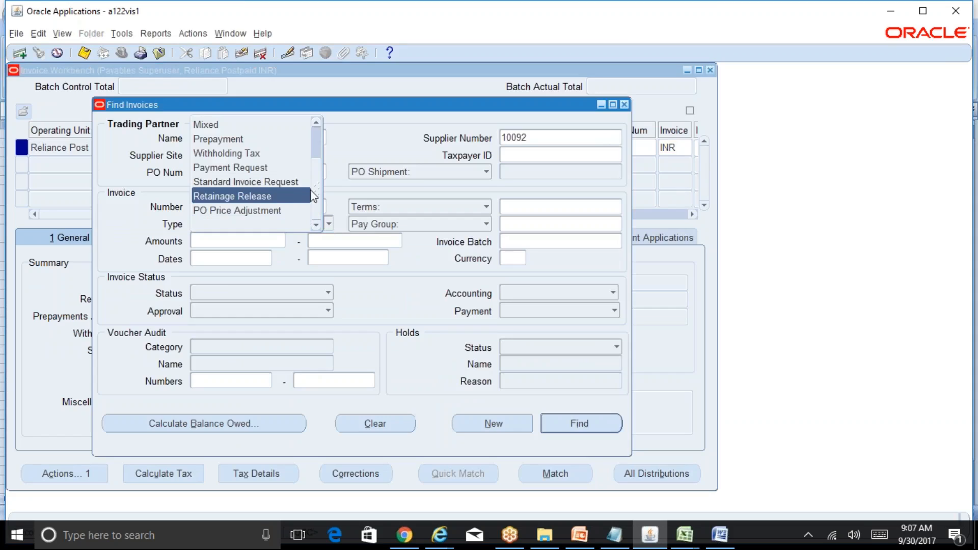
left_click(270, 154)
left_click(575, 434)
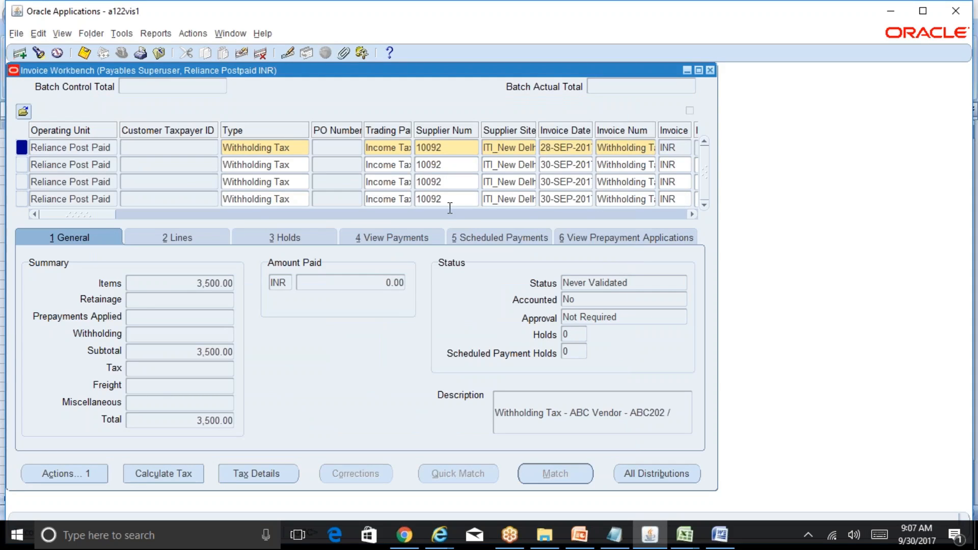
Scroll through the found withholding invoices and review the 10,000 invoice's summary, lines and description.
left_click_drag(106, 214, 126, 228)
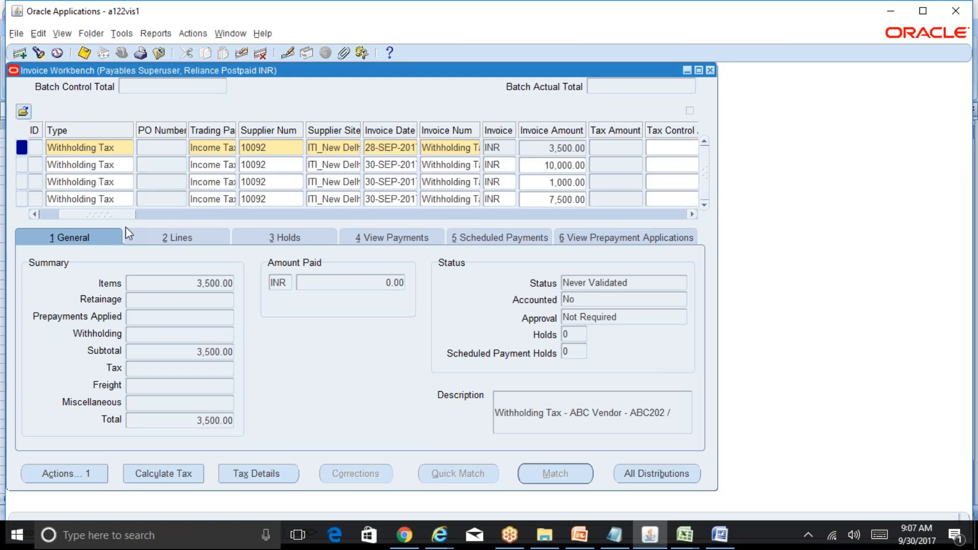
left_click_drag(480, 129, 617, 140)
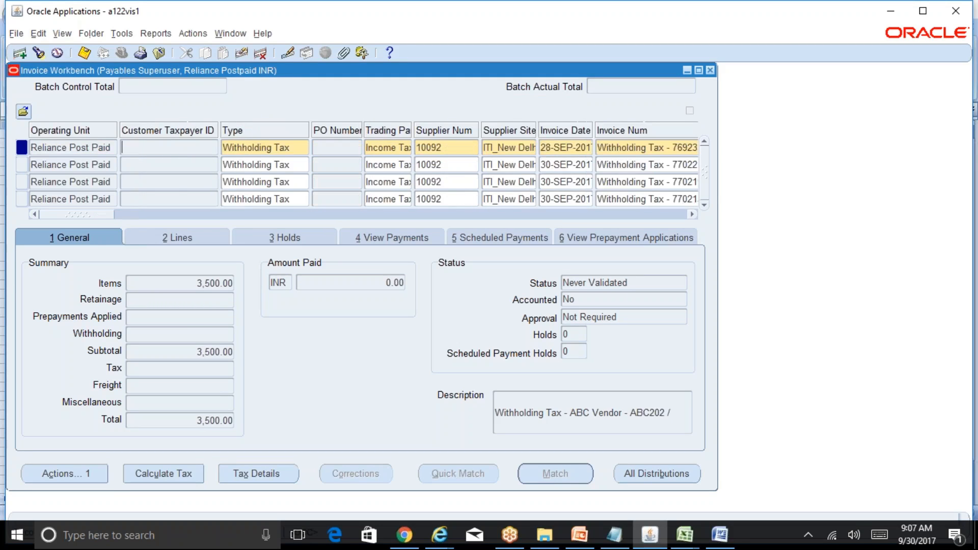
left_click_drag(88, 215, 134, 215)
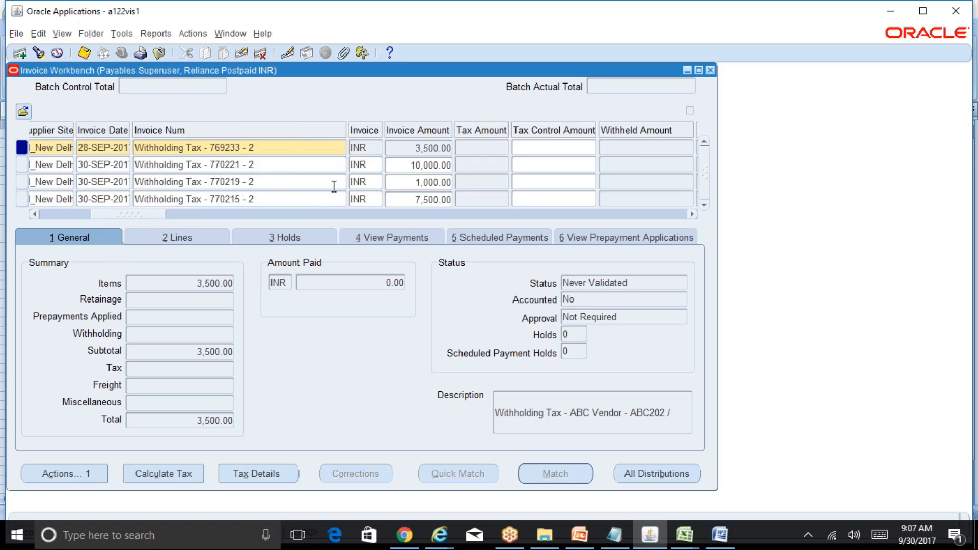
left_click(430, 165)
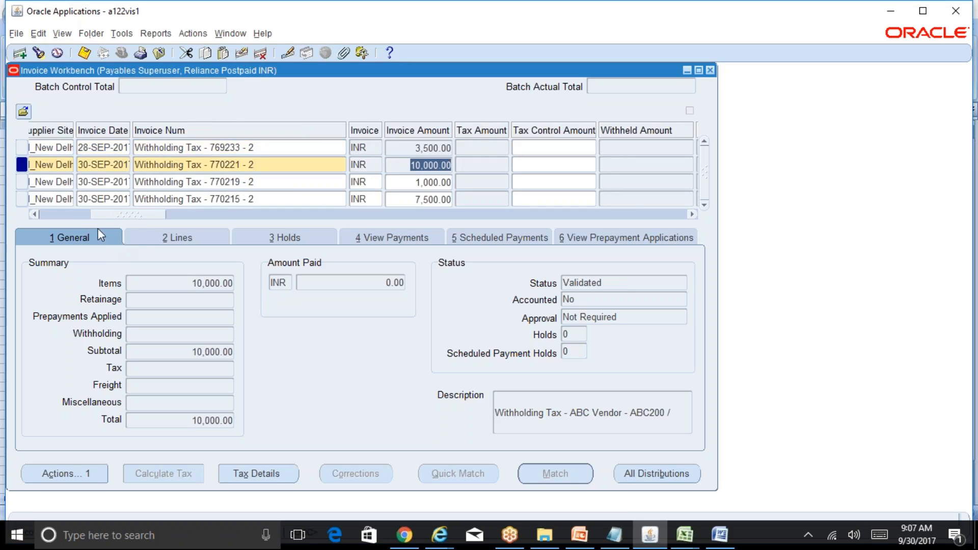
left_click(136, 234)
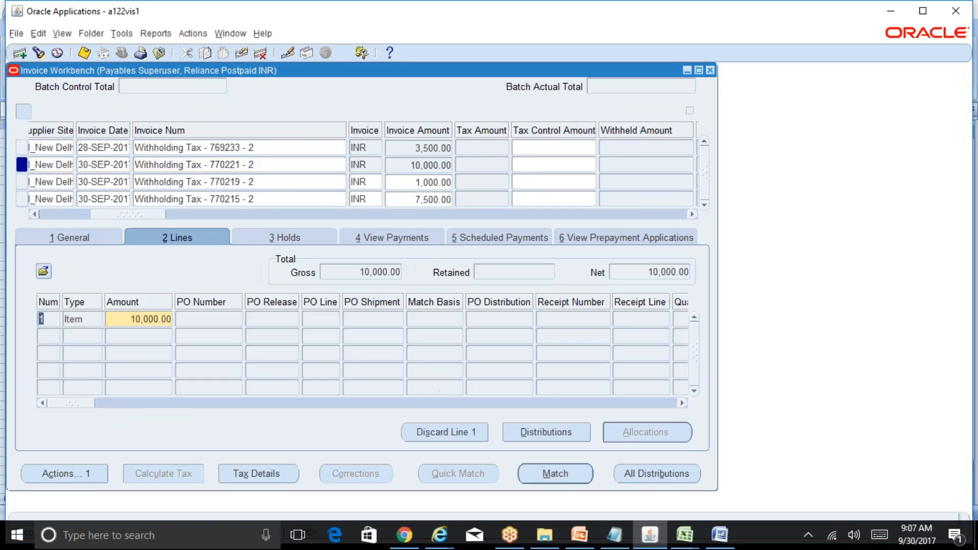
left_click(122, 235)
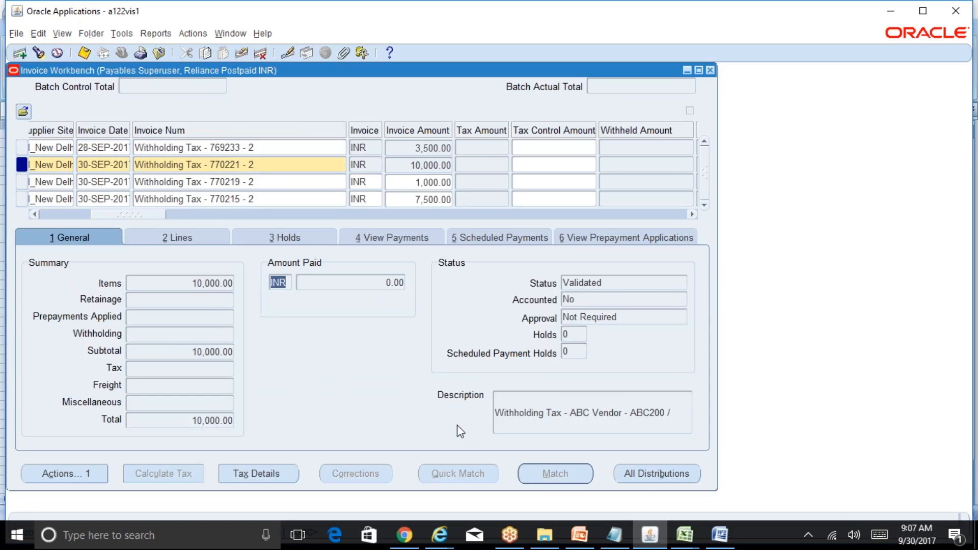
left_click(681, 412)
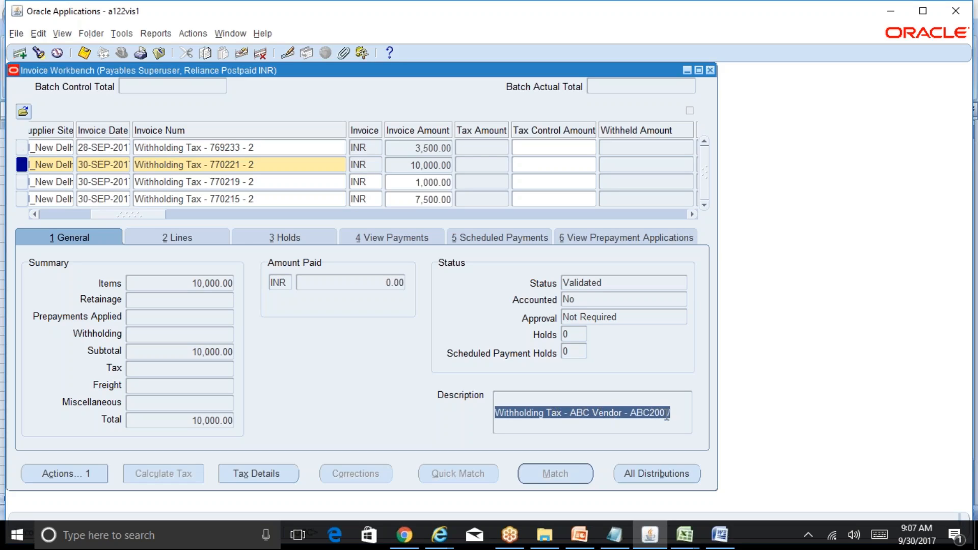
Compare each withholding invoice's amount, status and description, widening the Description column to read them fully.
left_click(430, 164)
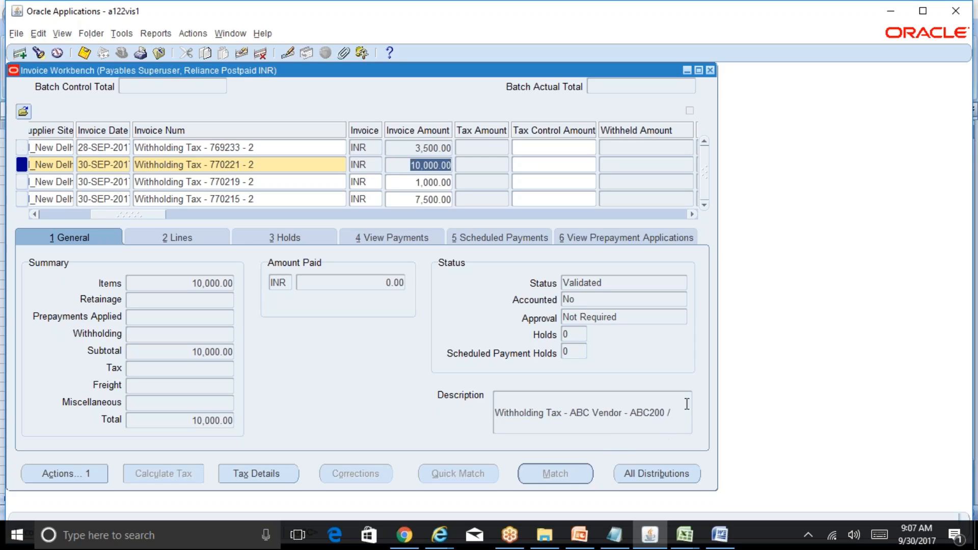
left_click(681, 409)
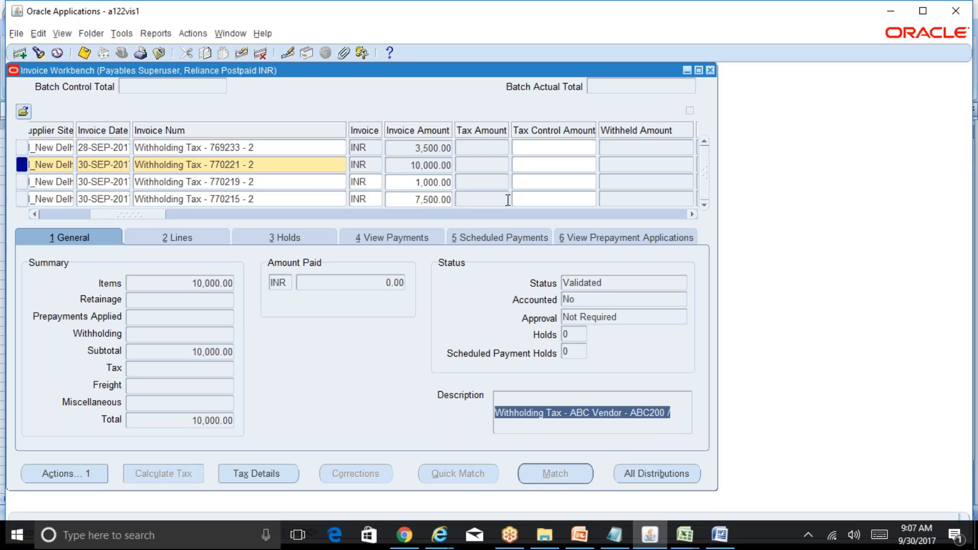
left_click(434, 148)
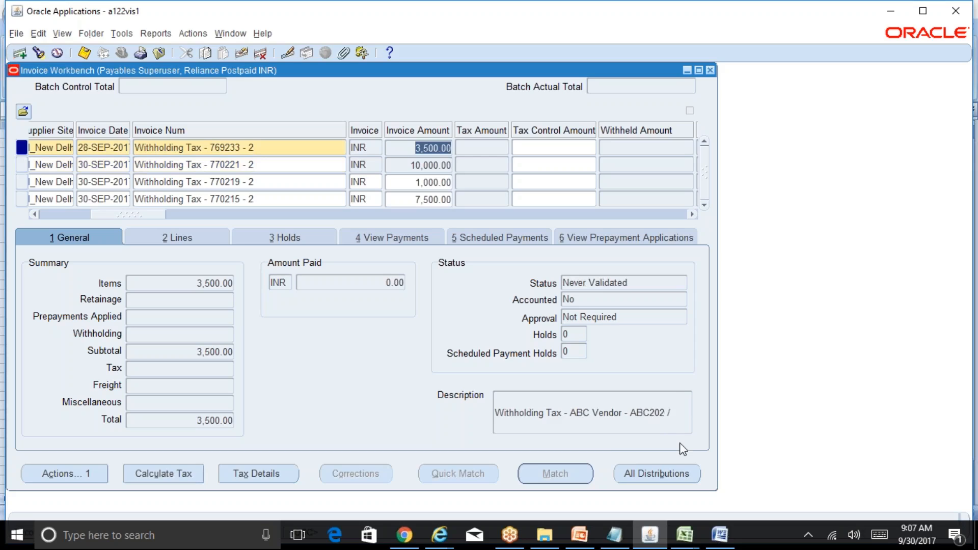
left_click(441, 182)
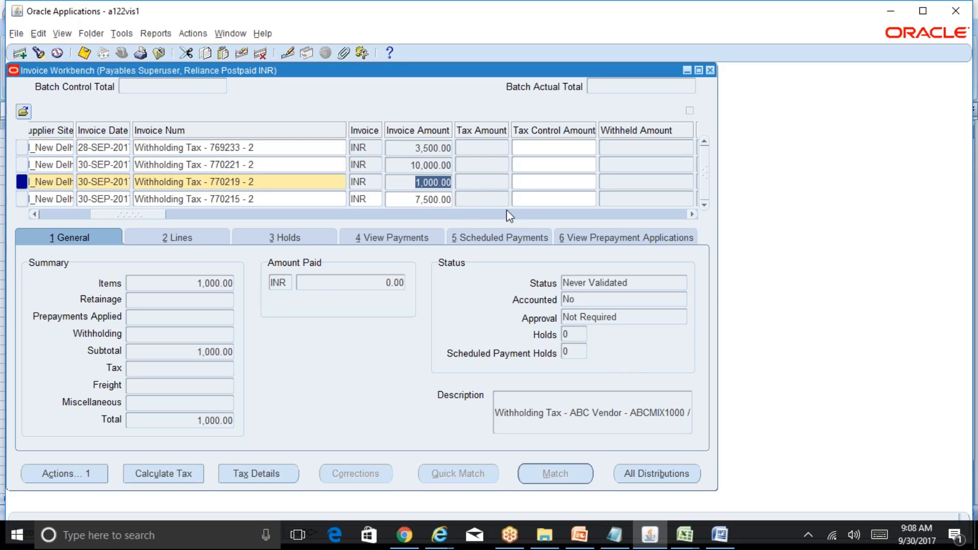
left_click(439, 165)
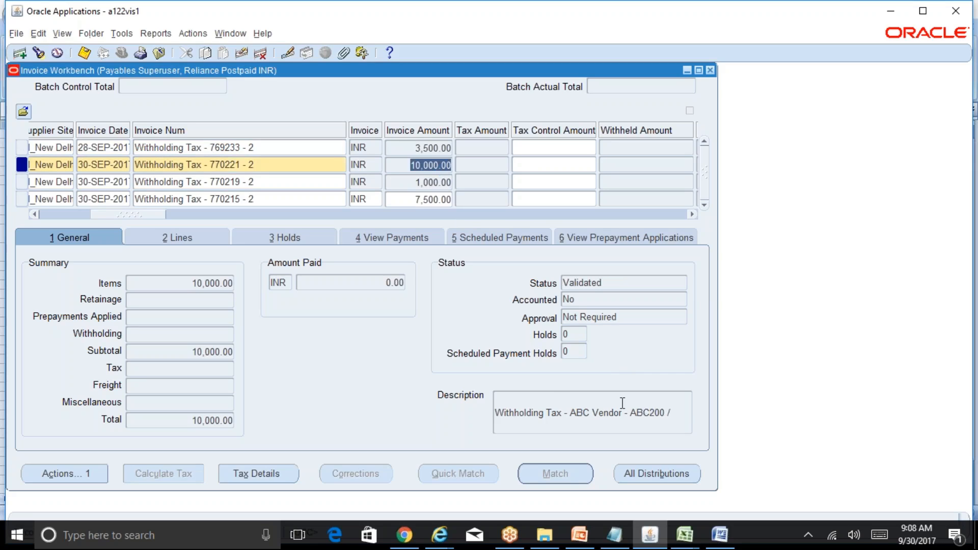
left_click(652, 416)
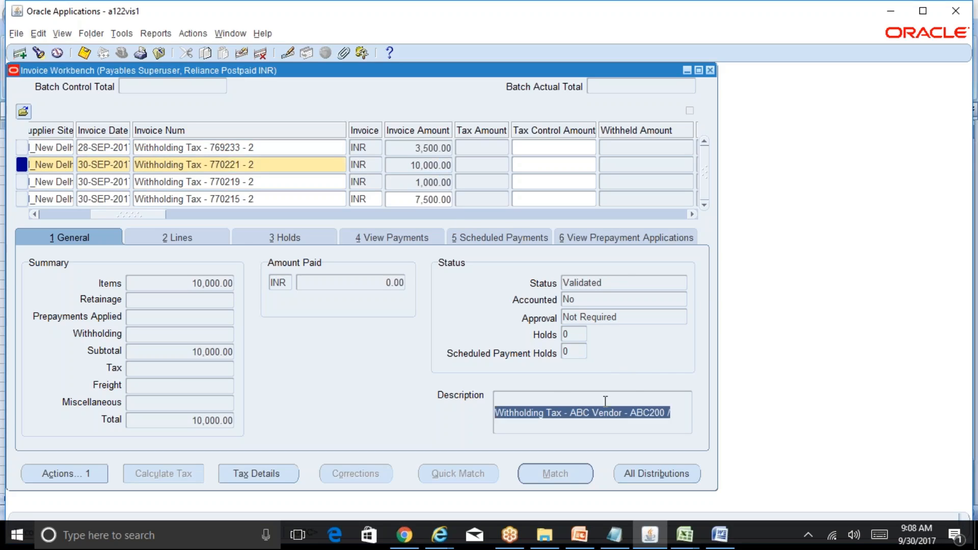
left_click_drag(148, 215, 271, 219)
left_click(285, 164)
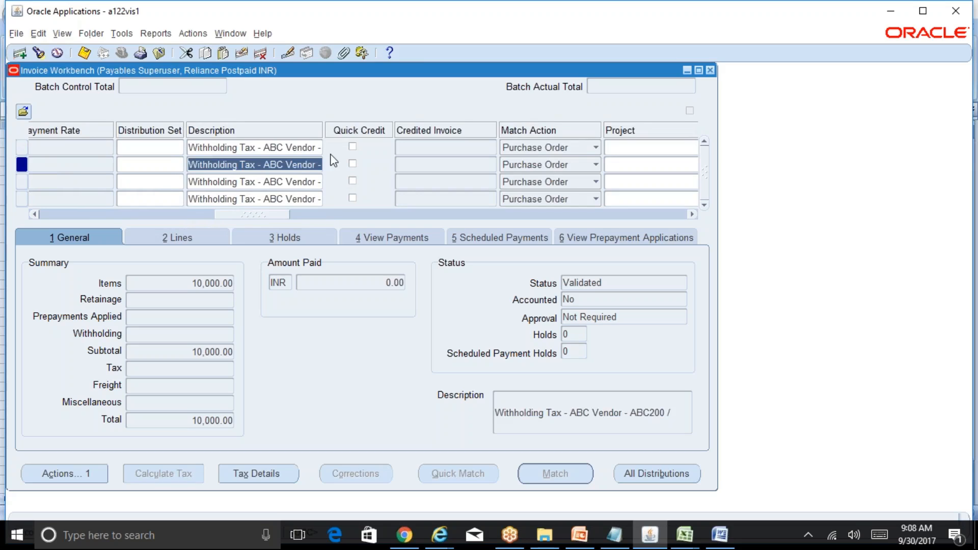
left_click_drag(323, 130, 381, 130)
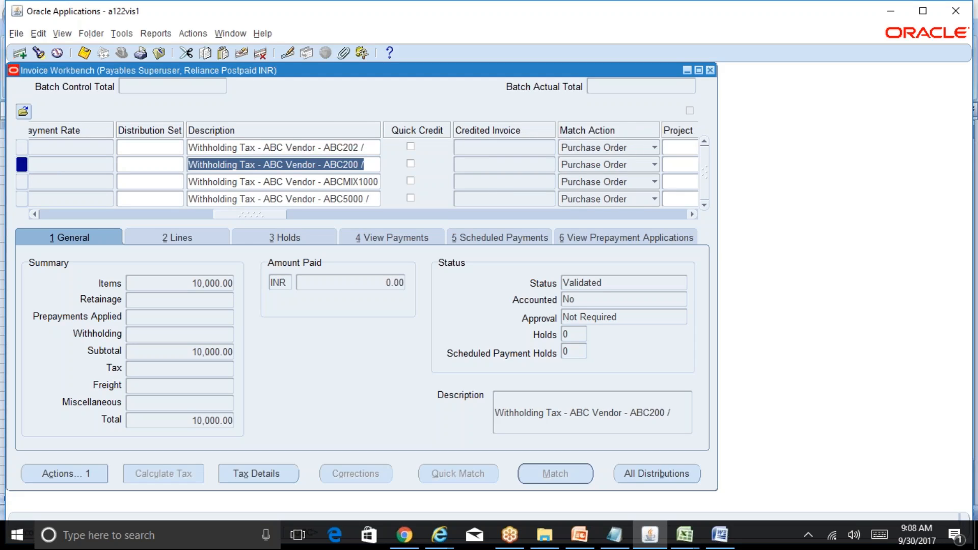
left_click(676, 407)
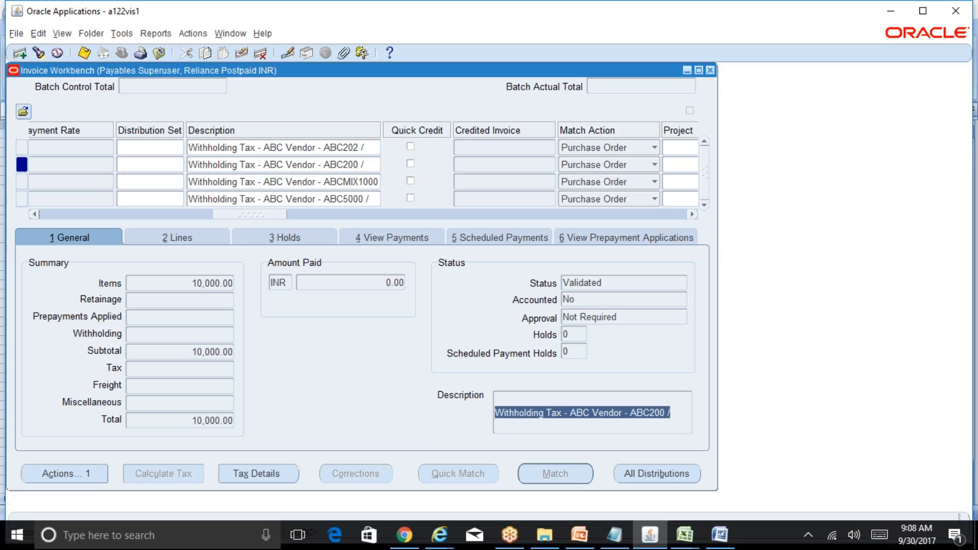
Close the invoice workbench and switch back to the R12 Table of Contents workbook.
left_click(710, 70)
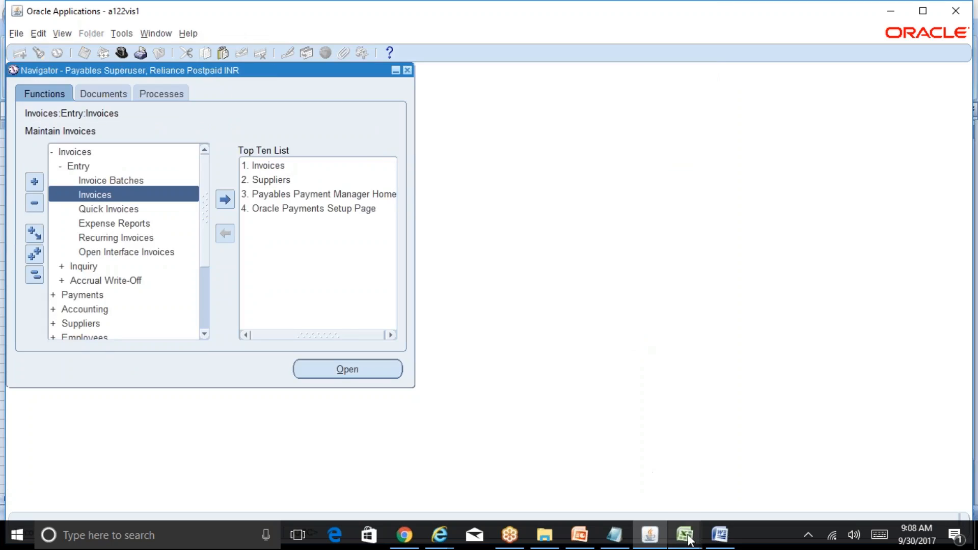
mouse_move(687, 538)
left_click(735, 466)
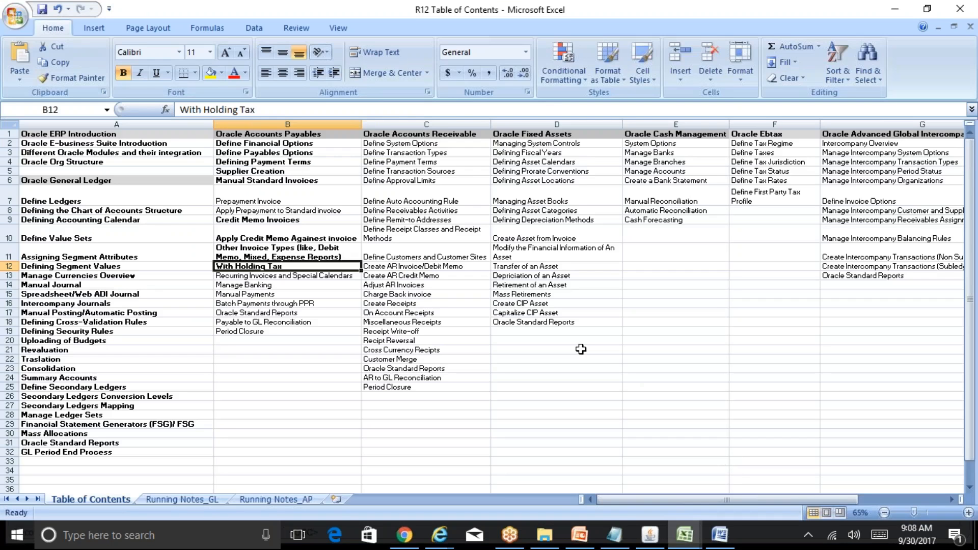